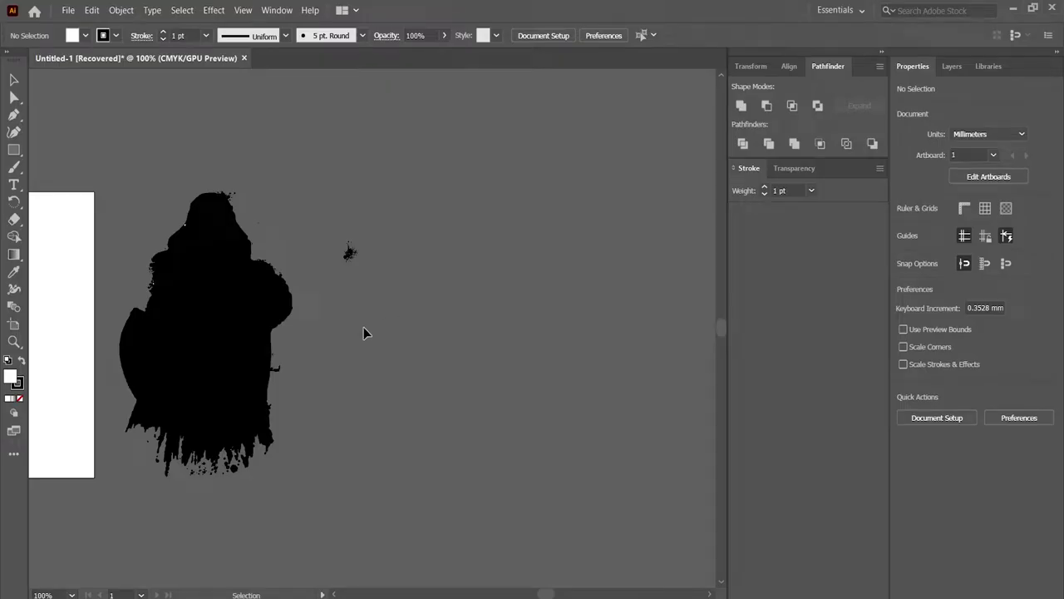
Start a new Scatter Brush from the small ink splat in the Brushes panel.
mouse_move(366, 327)
mouse_down()
mouse_move(626, 327)
mouse_move(587, 329)
mouse_up()
click(582, 265)
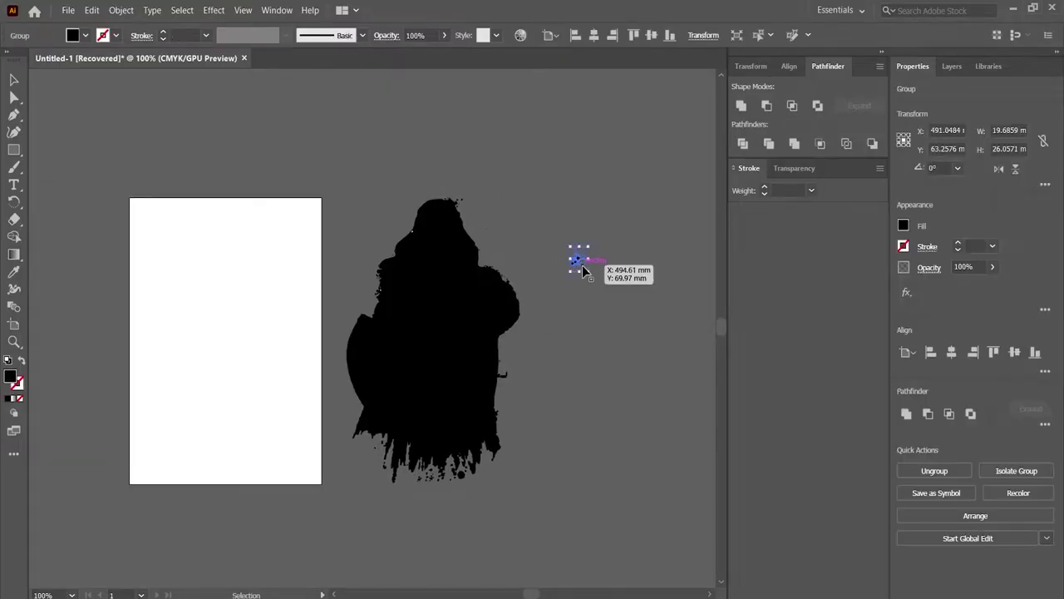
key(F5)
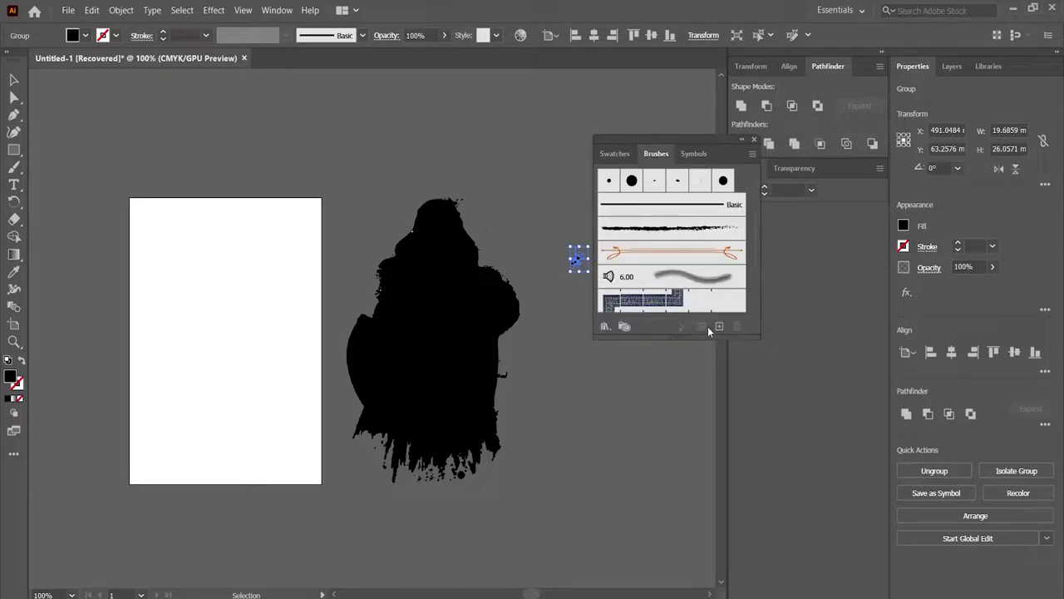
click(719, 326)
click(507, 328)
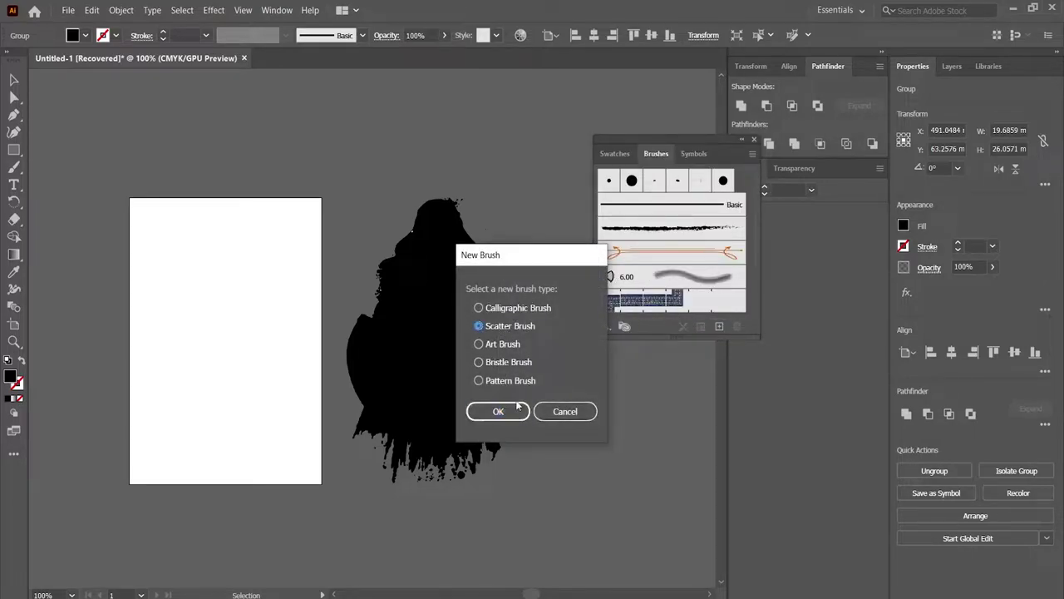
click(491, 326)
click(500, 409)
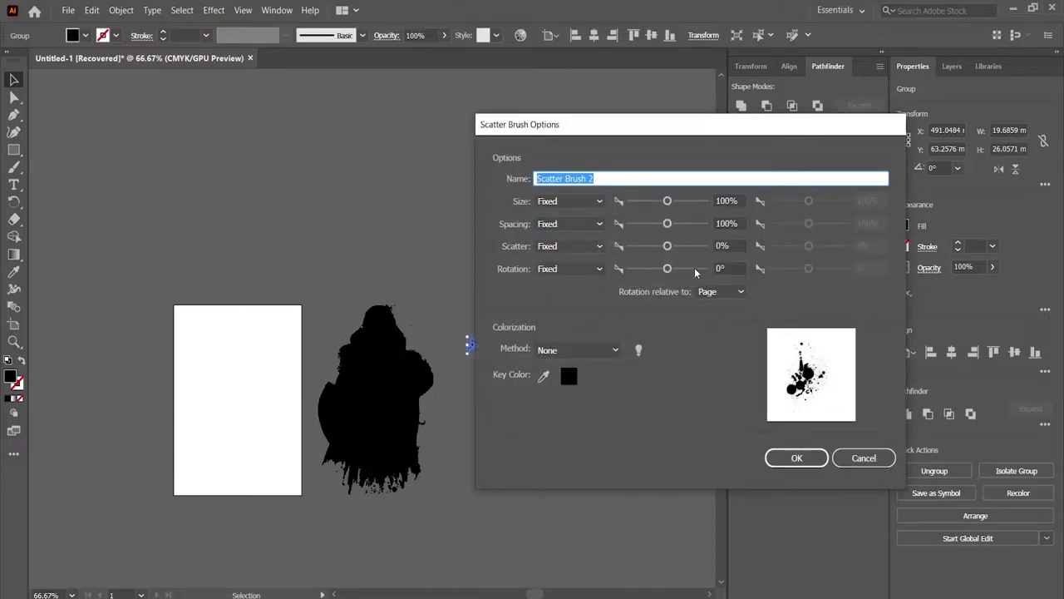
Set the scatter brush rotation to Random up to 51° and spacing to 69%.
click(582, 269)
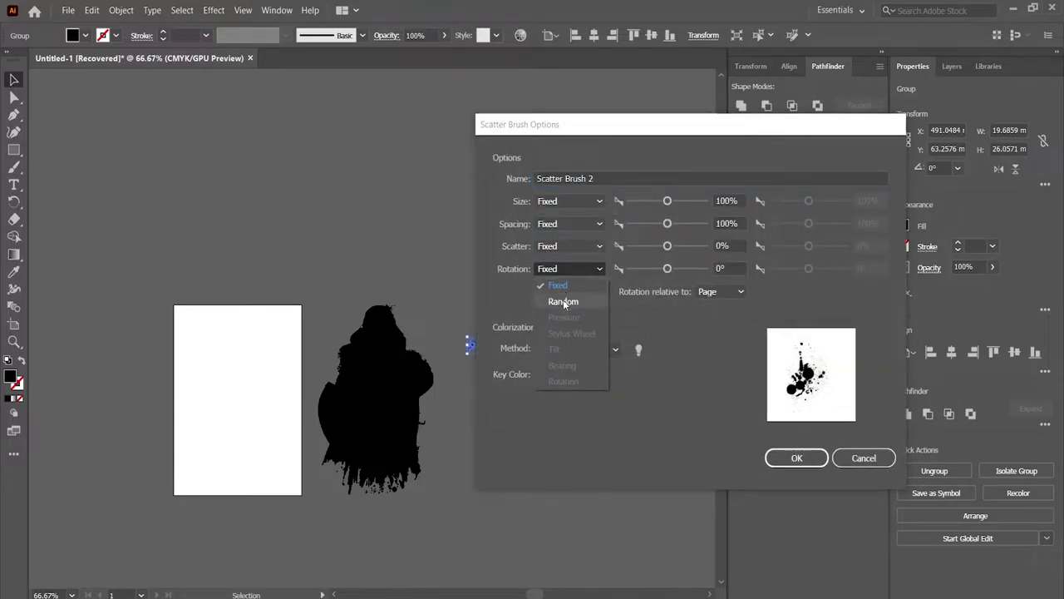
click(563, 301)
drag(808, 269, 819, 268)
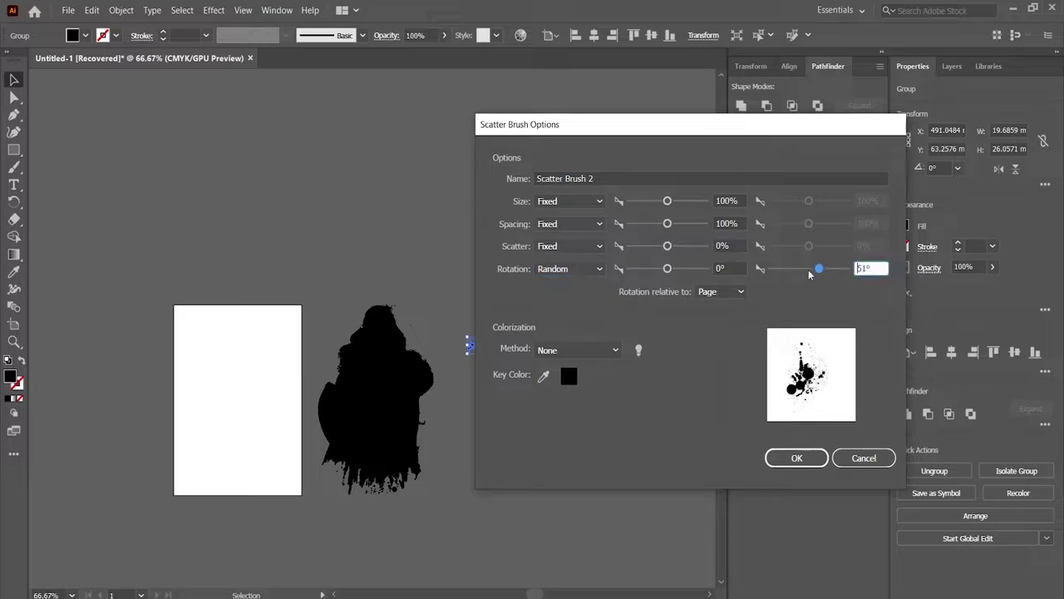
mouse_move(667, 224)
mouse_down()
mouse_move(655, 225)
mouse_move(660, 200)
mouse_up()
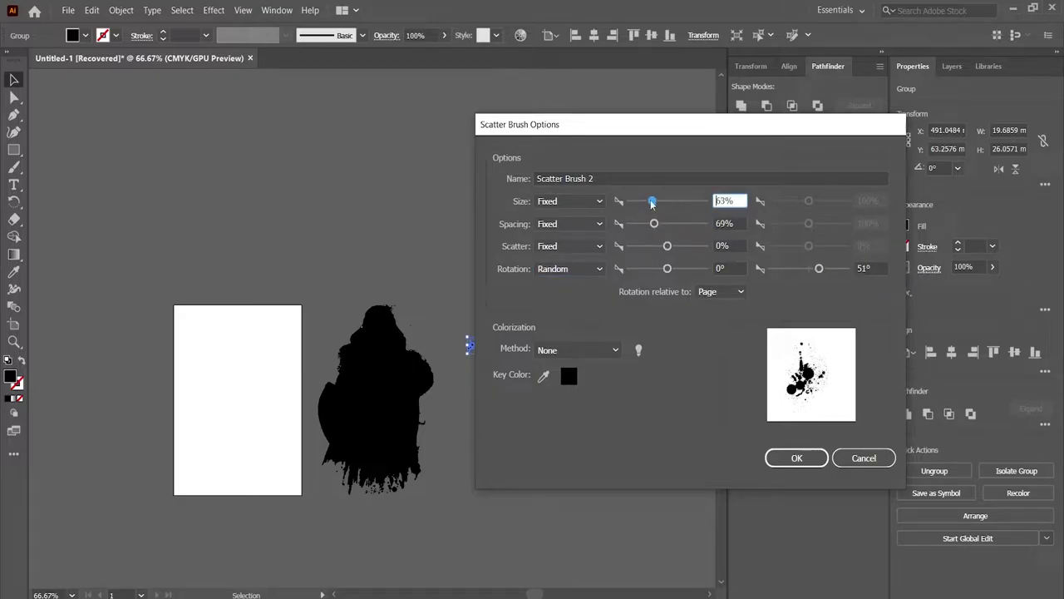
Confirm the scatter brush and paint splats along the silhouette's right edge.
click(797, 457)
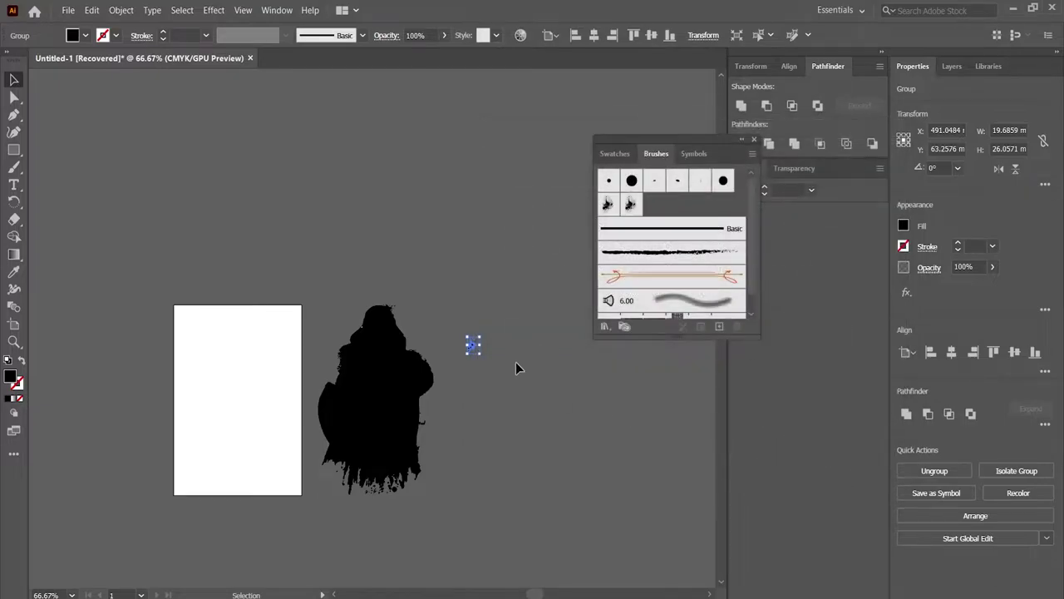
key(b)
drag(526, 355, 527, 420)
ctrl+click(422, 360)
scroll(422, 360, up, 4)
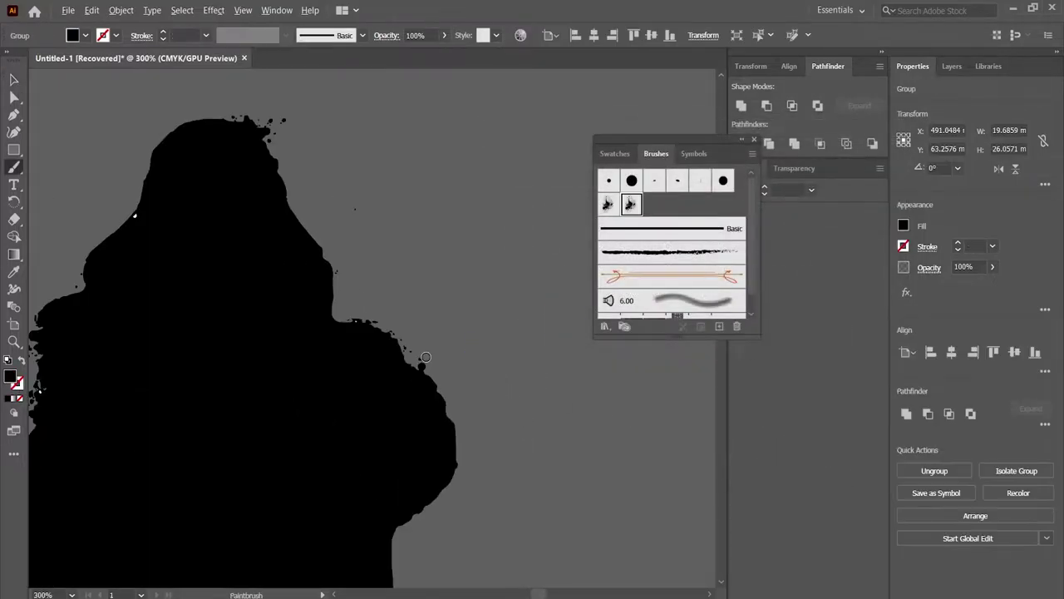
mouse_move(316, 374)
mouse_down()
mouse_move(472, 371)
mouse_move(439, 349)
mouse_up()
key(ctrl+shift+a)
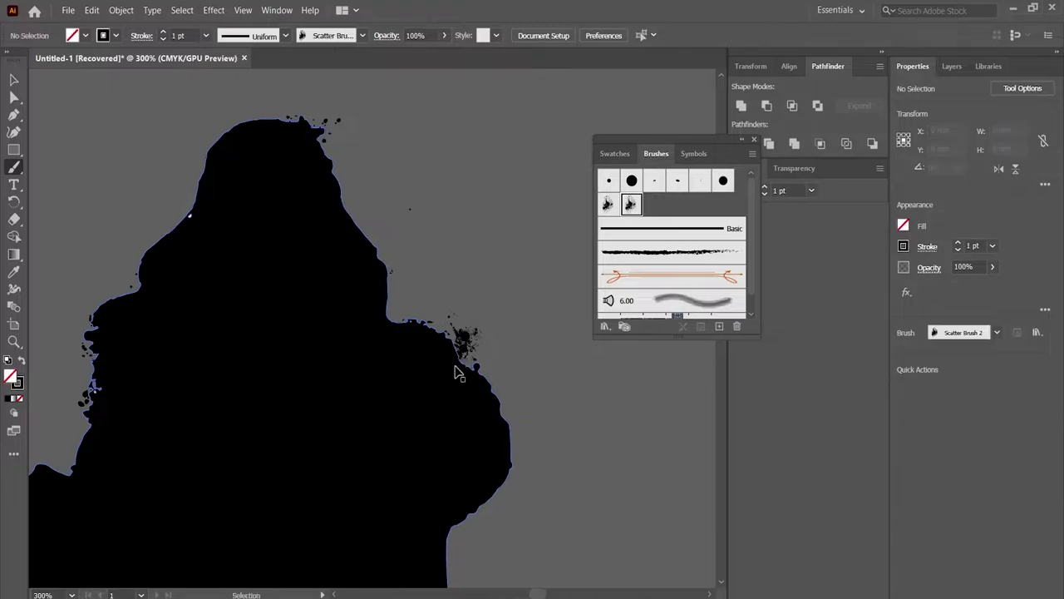
drag(369, 388, 475, 400)
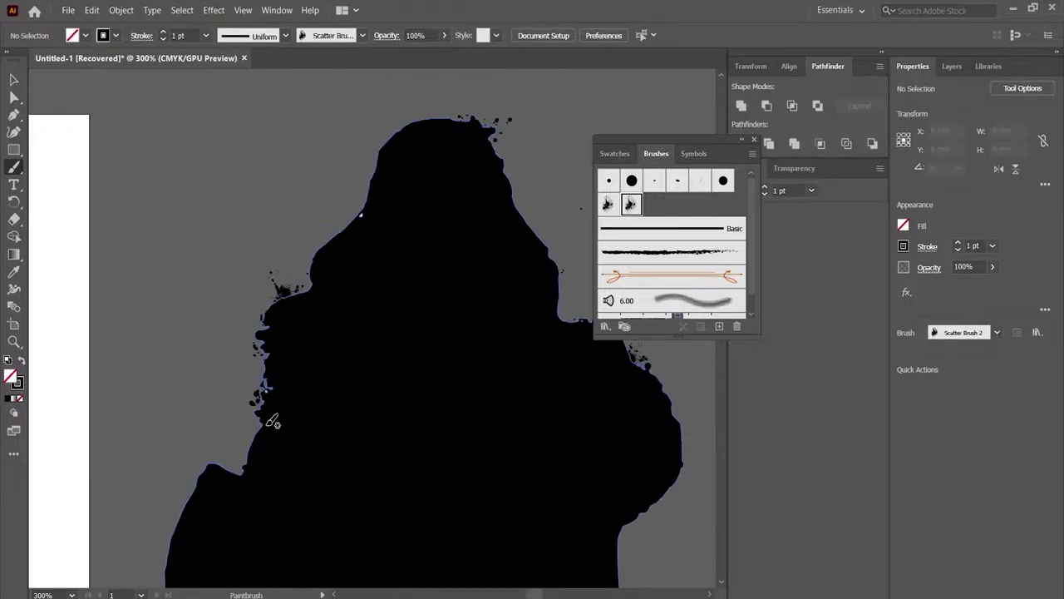
Paint scatter splats up the silhouette's left edge, then zoom back out.
mouse_move(415, 273)
mouse_down()
mouse_move(277, 321)
mouse_move(256, 297)
mouse_up()
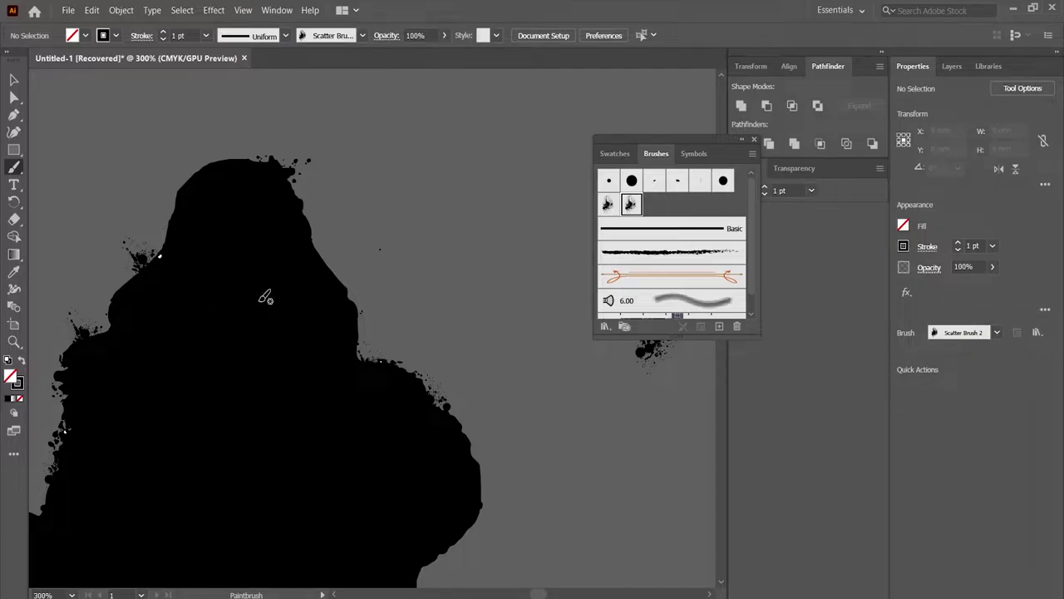
drag(305, 346, 491, 300)
drag(251, 398, 307, 250)
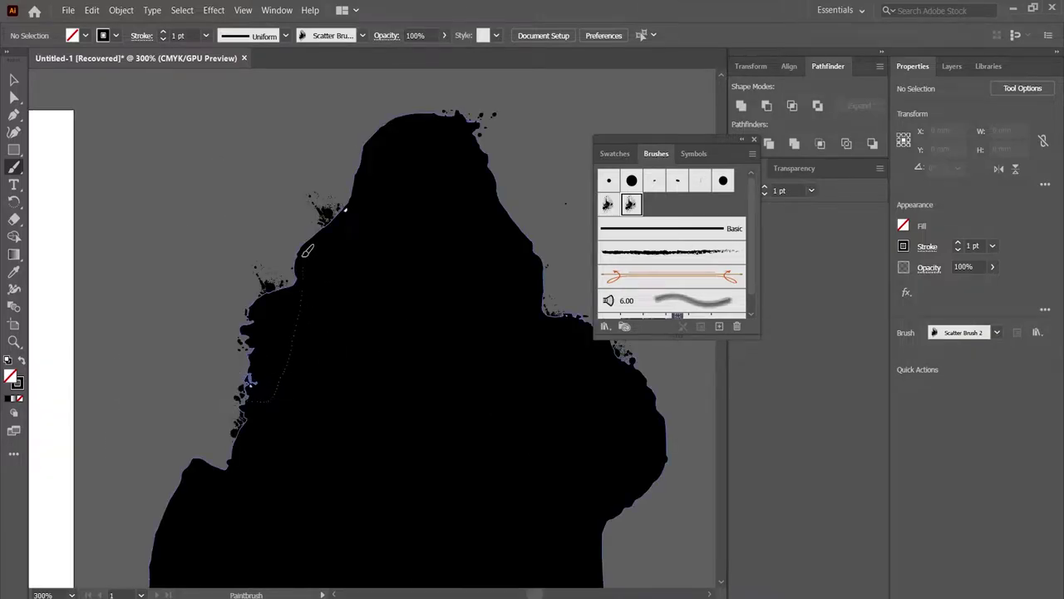
alt+scroll(301, 358, down, 2)
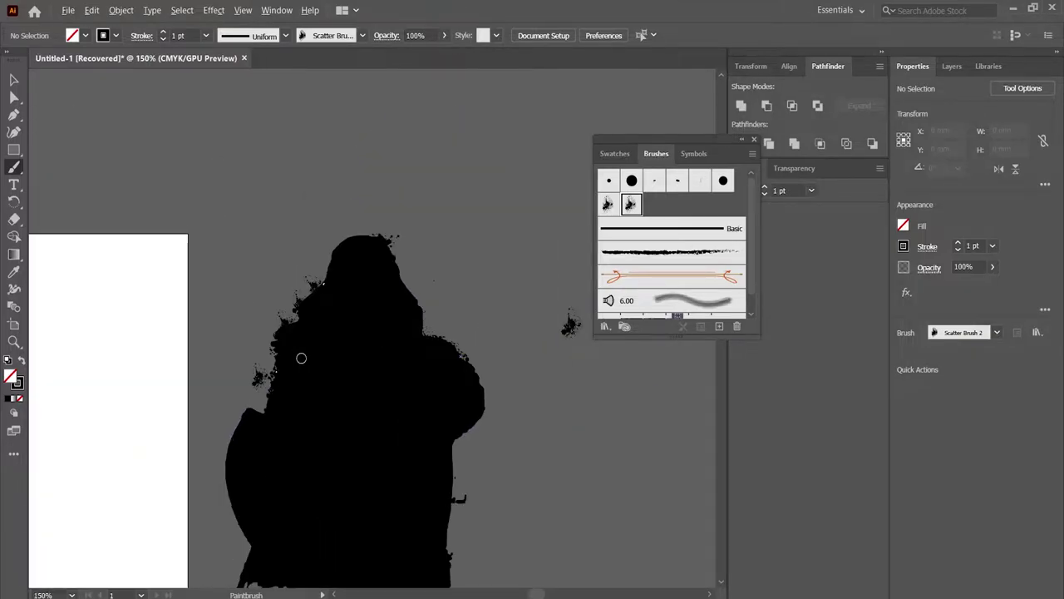
alt+scroll(307, 355, down, 1)
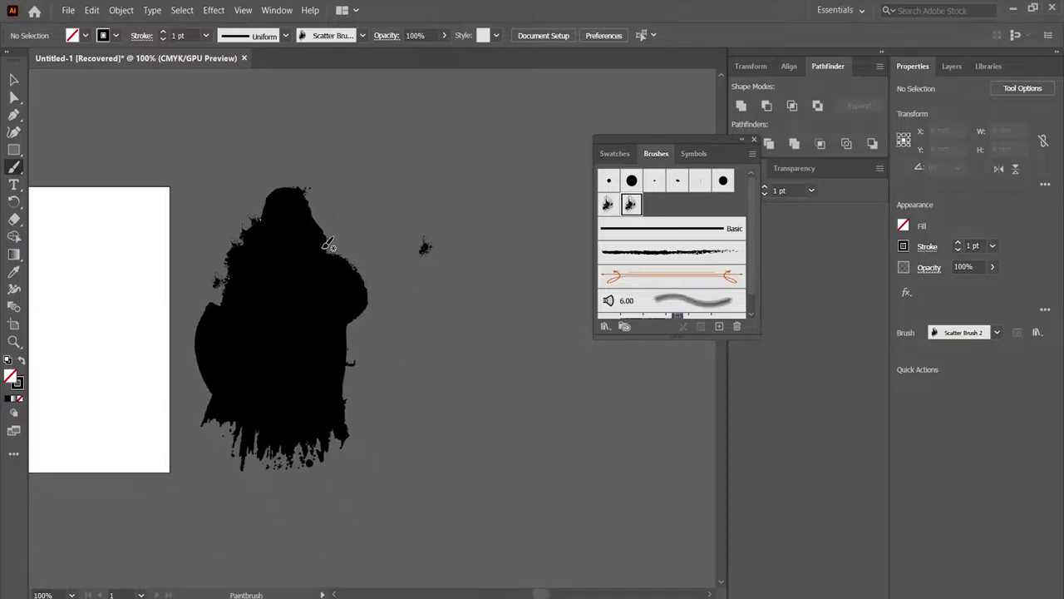
key(v)
click(427, 247)
click(462, 308)
In Photoshop, create a new 210 × 297 mm, 8-bit document.
key(super)
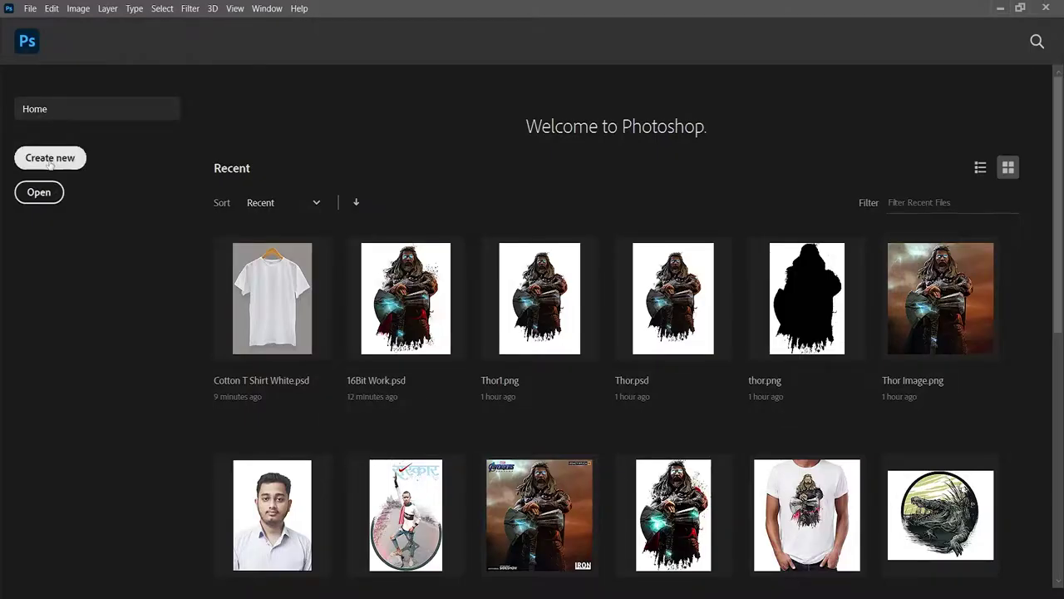
click(50, 158)
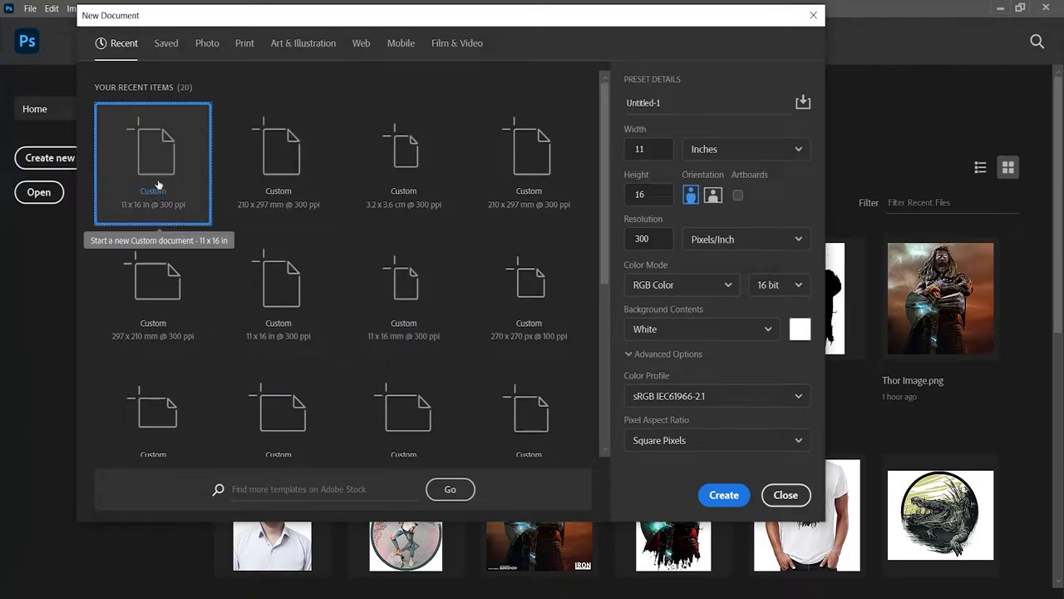
click(275, 178)
click(788, 286)
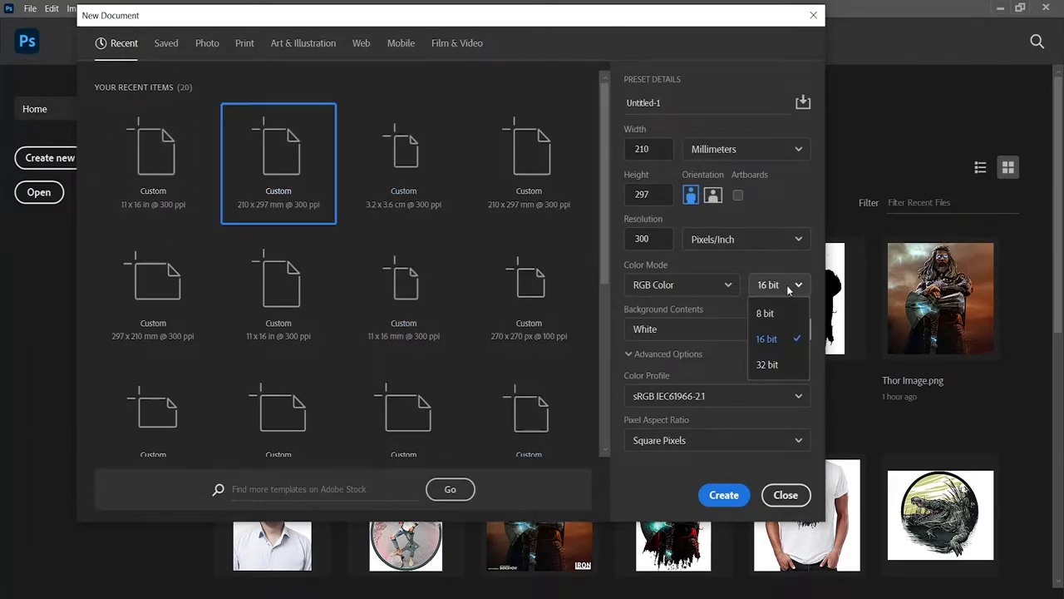
click(765, 313)
click(723, 494)
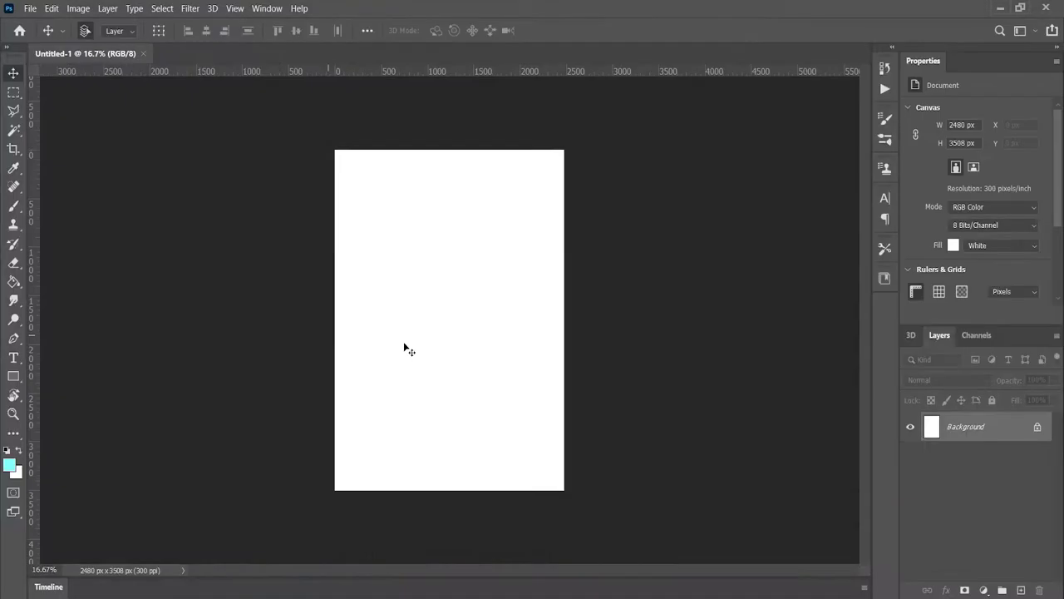
Enlarge the canvas with the Crop tool to 2720 × 3688 px.
key(c)
drag(565, 320, 579, 320)
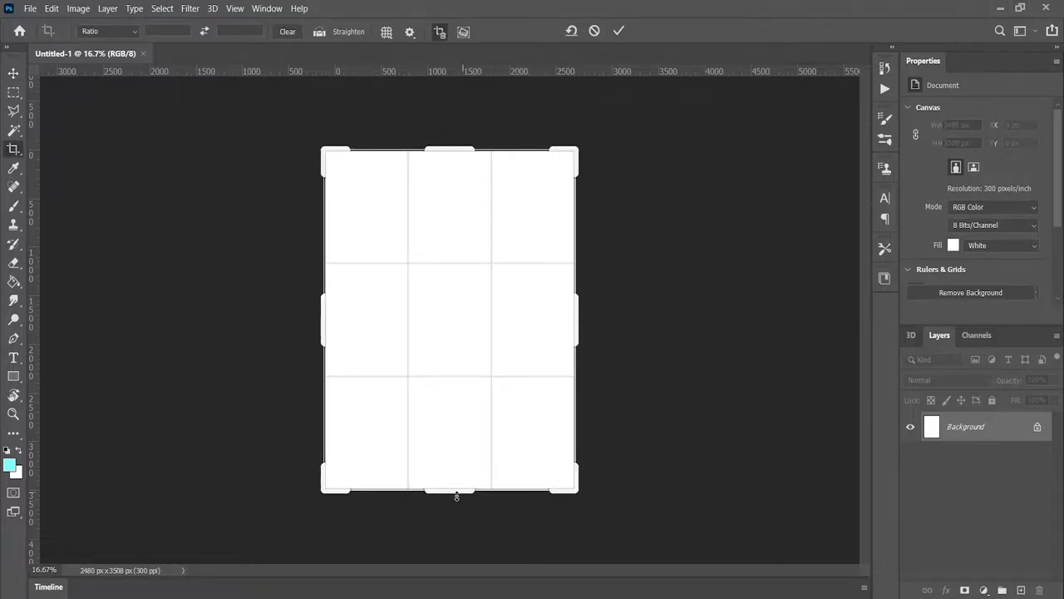
drag(456, 495, 457, 501)
key(Return)
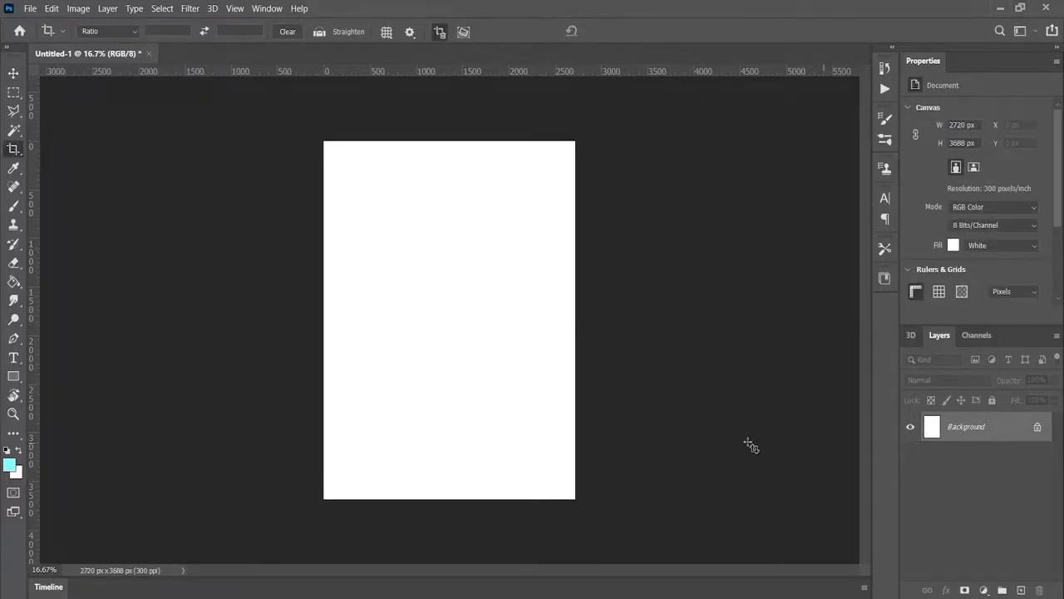
Unlock the Background layer, add a new empty layer, and hide Layer 0.
key(v)
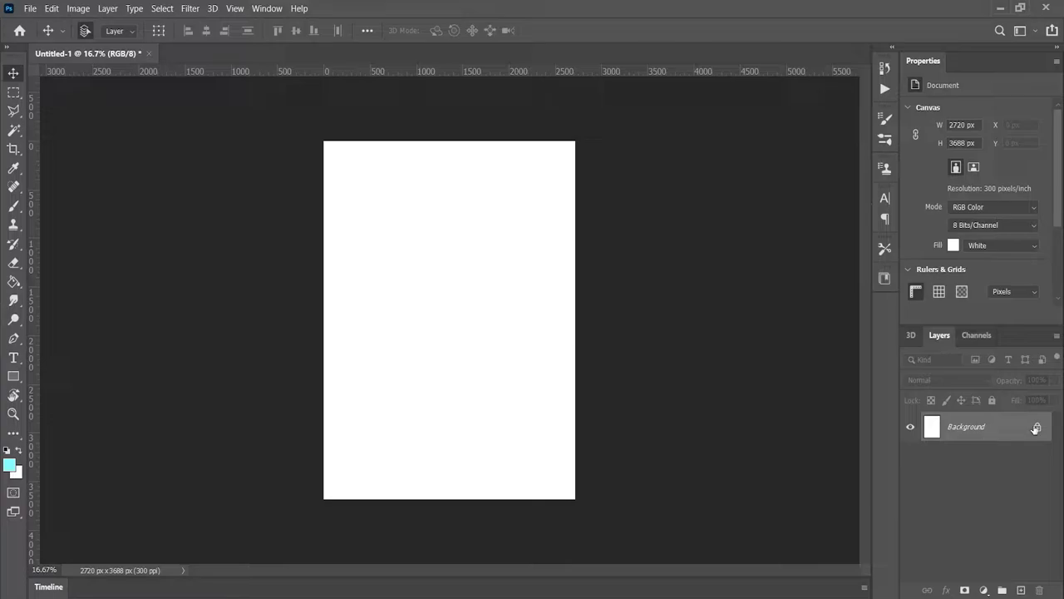
click(1036, 428)
click(1021, 590)
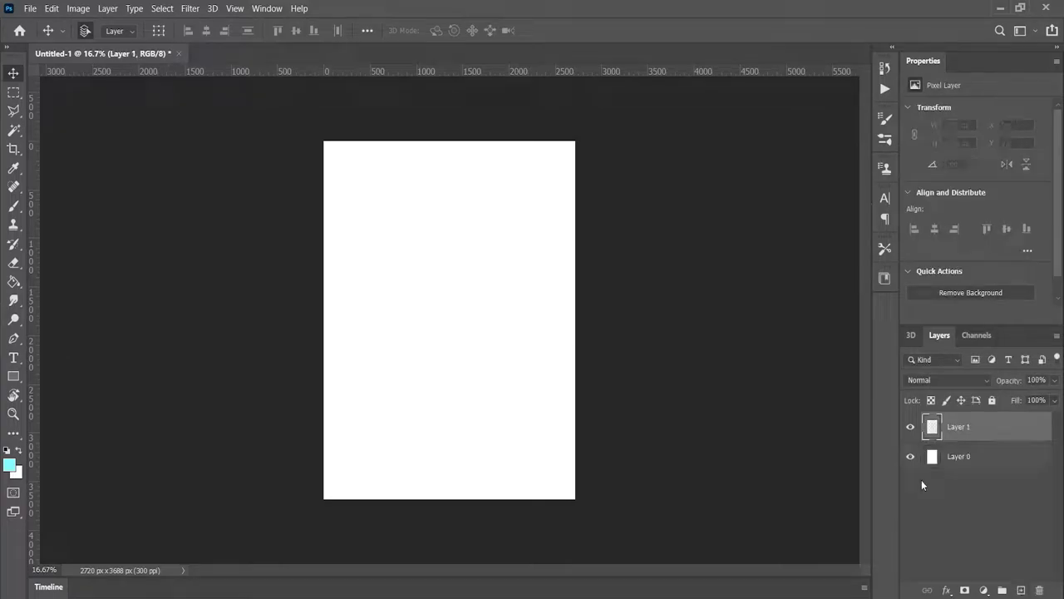
click(910, 456)
Drag the whole splattered ink artwork from Illustrator into the Photoshop document.
click(483, 557)
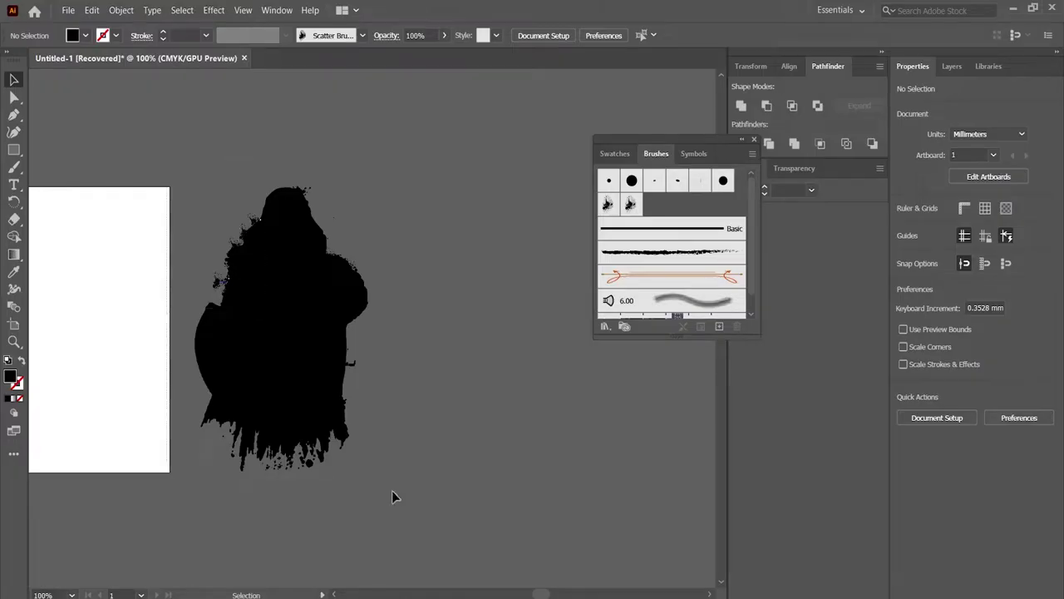
key(ctrl+a)
mouse_move(308, 347)
mouse_down()
mouse_move(533, 586)
mouse_move(496, 383)
mouse_move(474, 342)
mouse_up()
Commit the placement of the silhouette vector smart object.
key(alt+space)
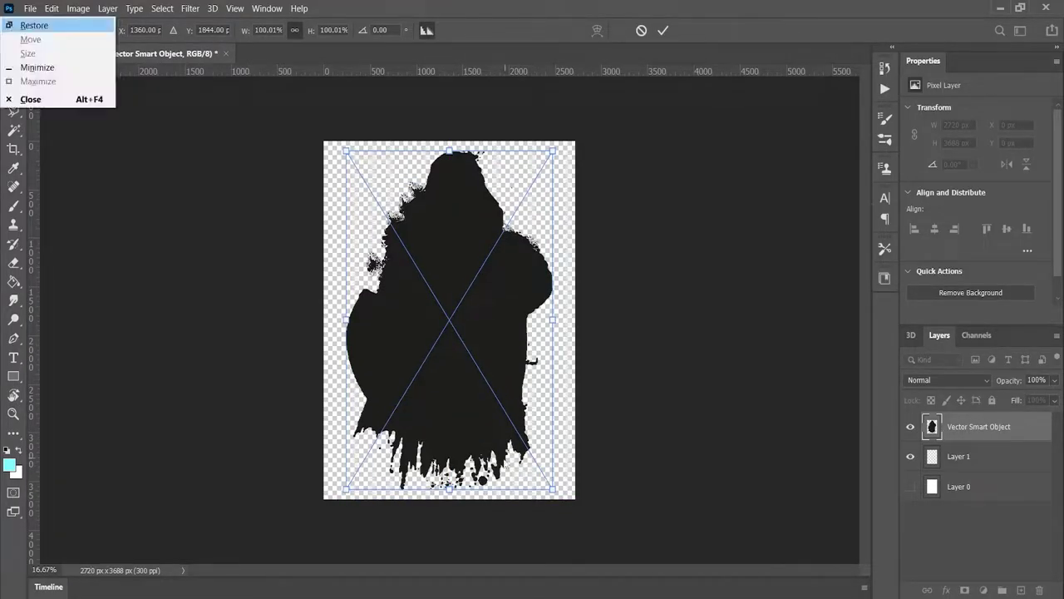
key(Escape)
key(Return)
scroll(455, 408, up, 2)
scroll(470, 424, up, 2)
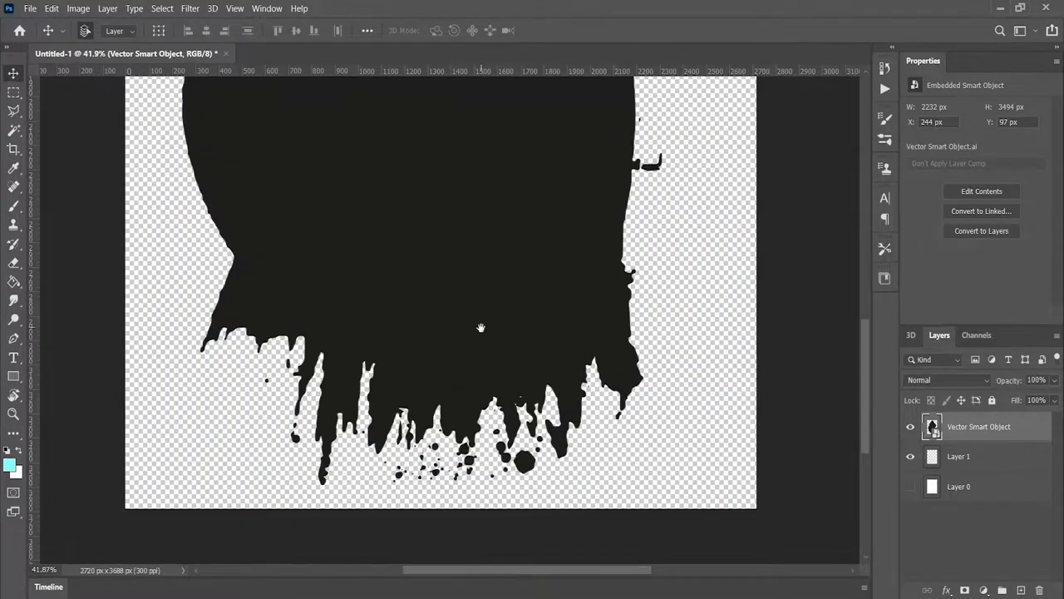
scroll(488, 439, up, 2)
scroll(488, 439, down, 3)
scroll(495, 326, down, 2)
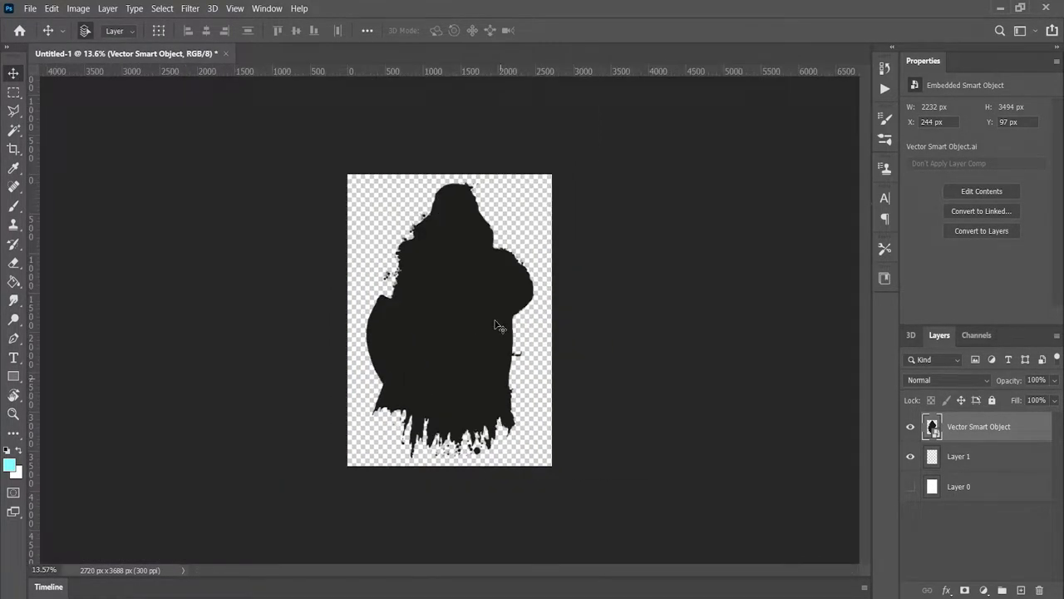
Open Thor Image.png, drag it into the splatter document, and convert it to a smart object.
key(ctrl+o)
click(449, 211)
double_click(767, 169)
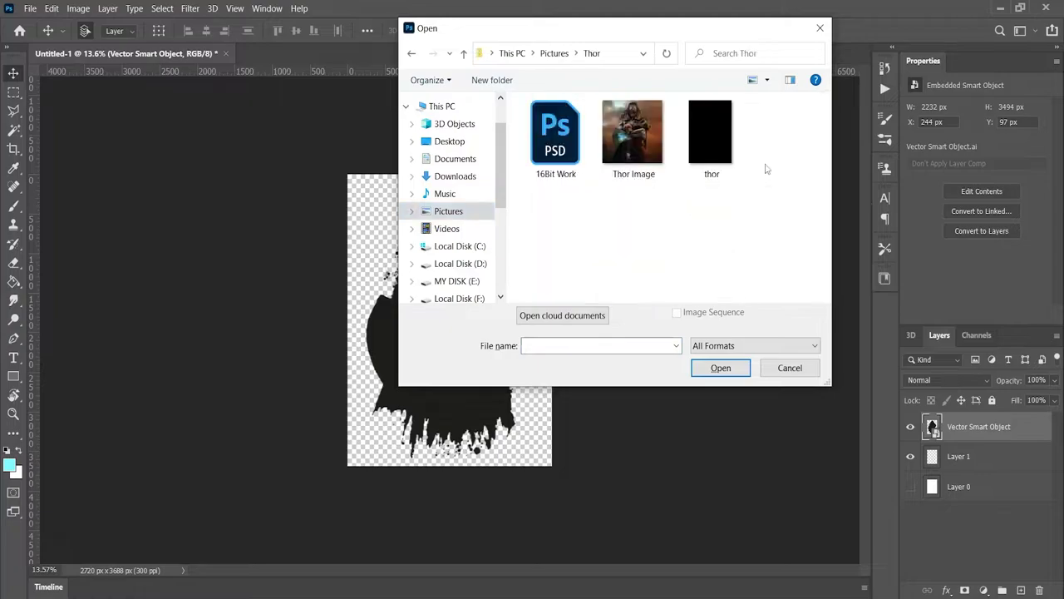
double_click(640, 133)
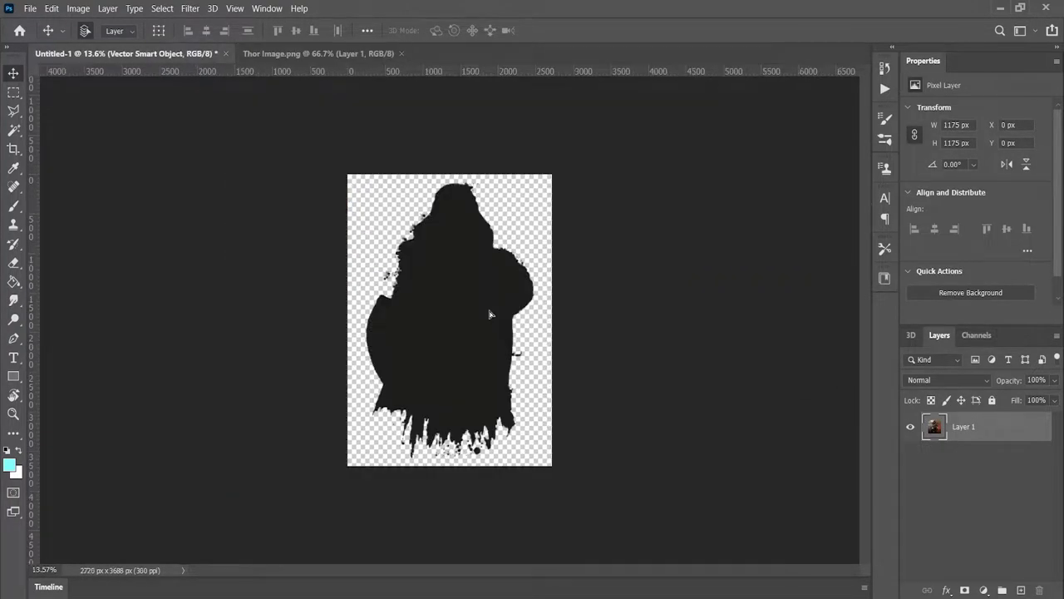
drag(177, 49, 491, 310)
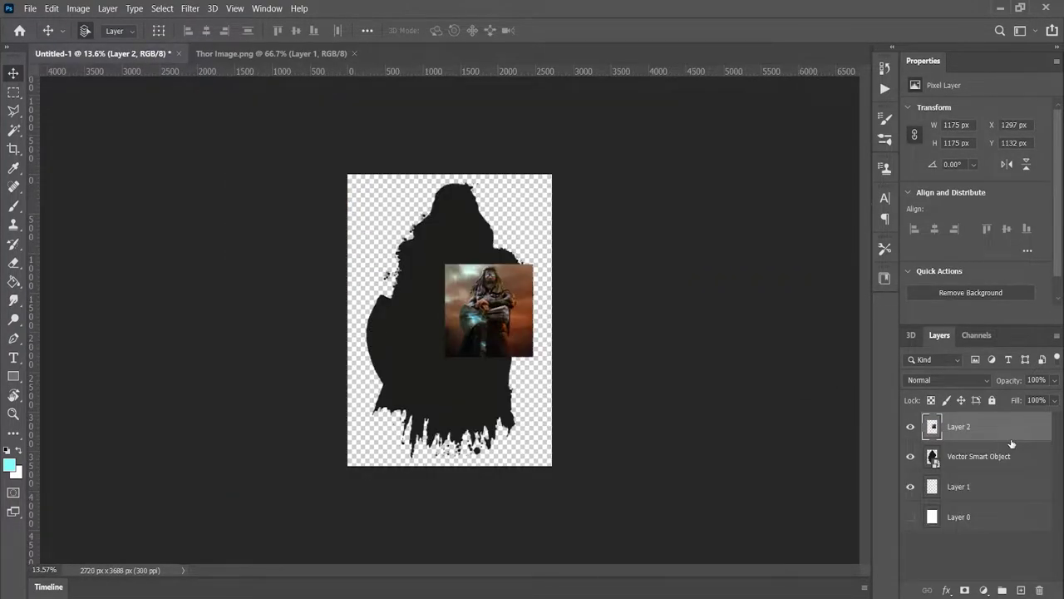
right_click(1011, 443)
click(873, 188)
Scale the Thor photo up over the silhouette and lower its opacity to 82%.
key(ctrl+t)
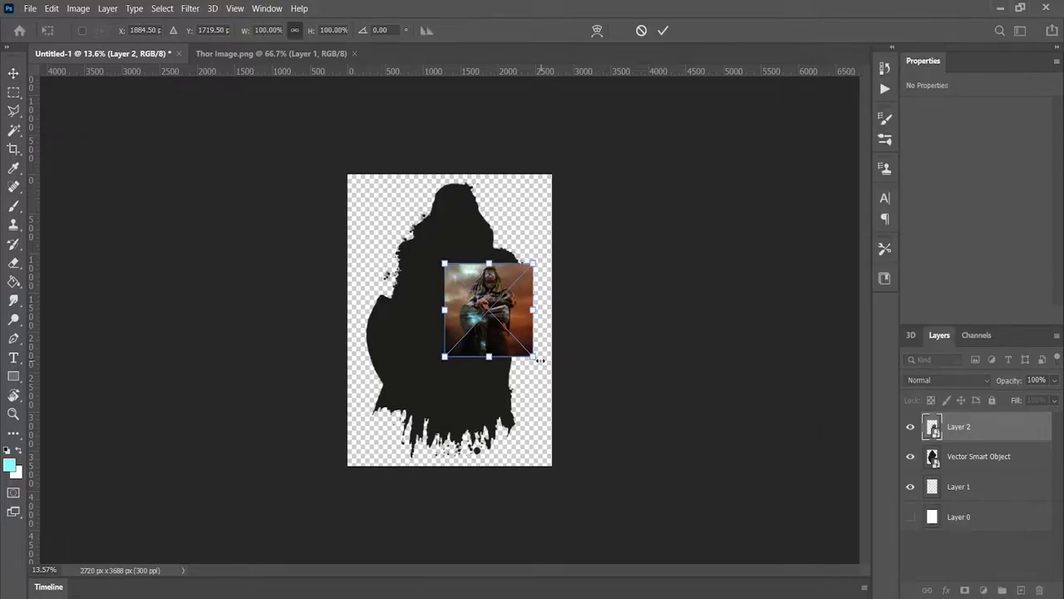
drag(539, 359, 614, 437)
mouse_move(1008, 380)
mouse_down()
mouse_move(984, 381)
mouse_move(994, 382)
mouse_up()
drag(454, 334, 413, 330)
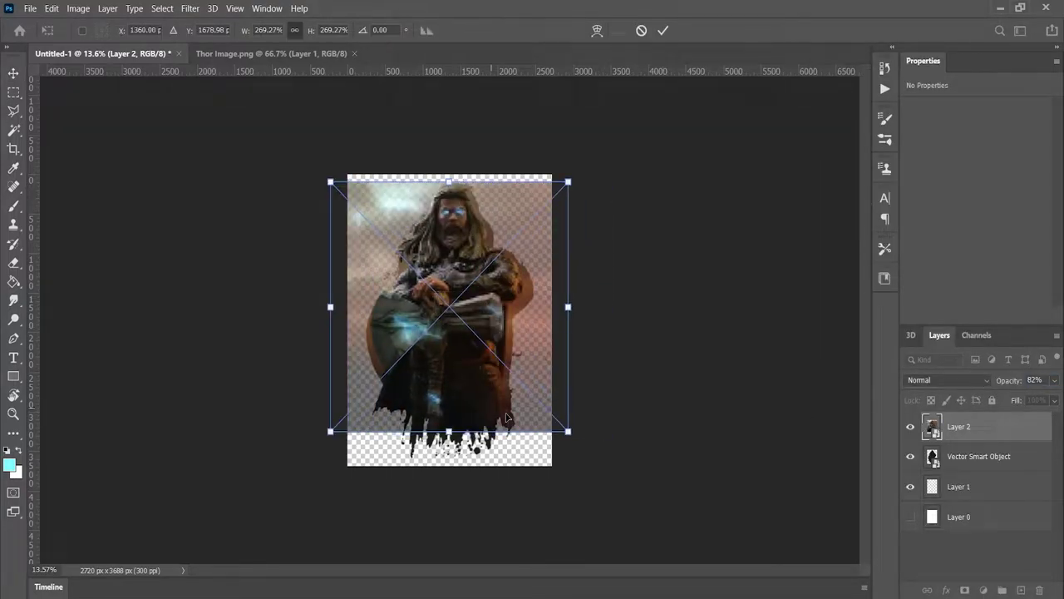
drag(568, 431, 582, 440)
Fine-tune the Thor photo's position and scale to about 285%.
scroll(475, 309, up, 5)
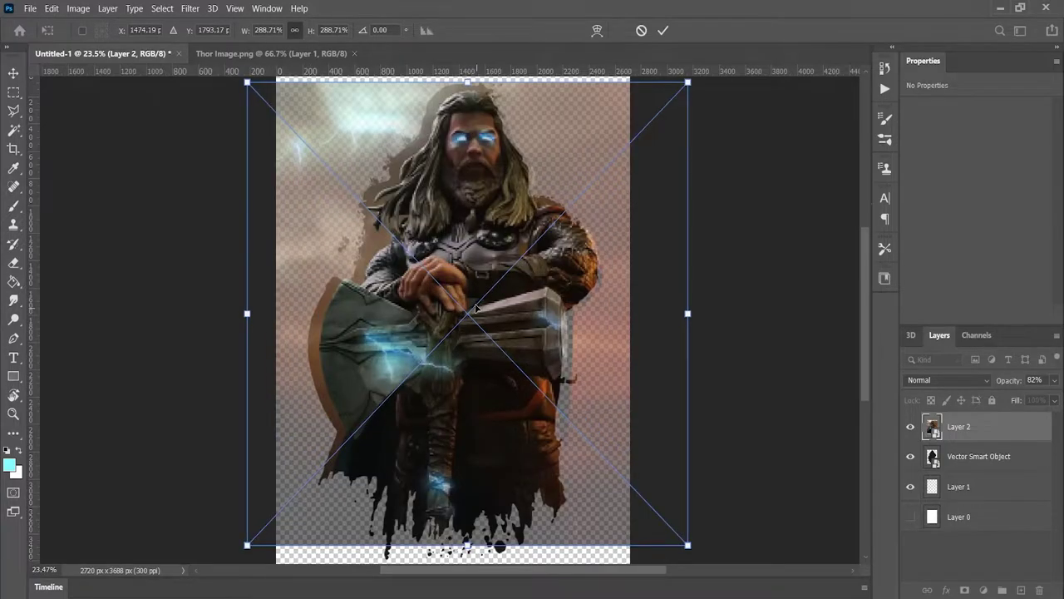
scroll(475, 352, up, 2)
scroll(706, 273, up, 2)
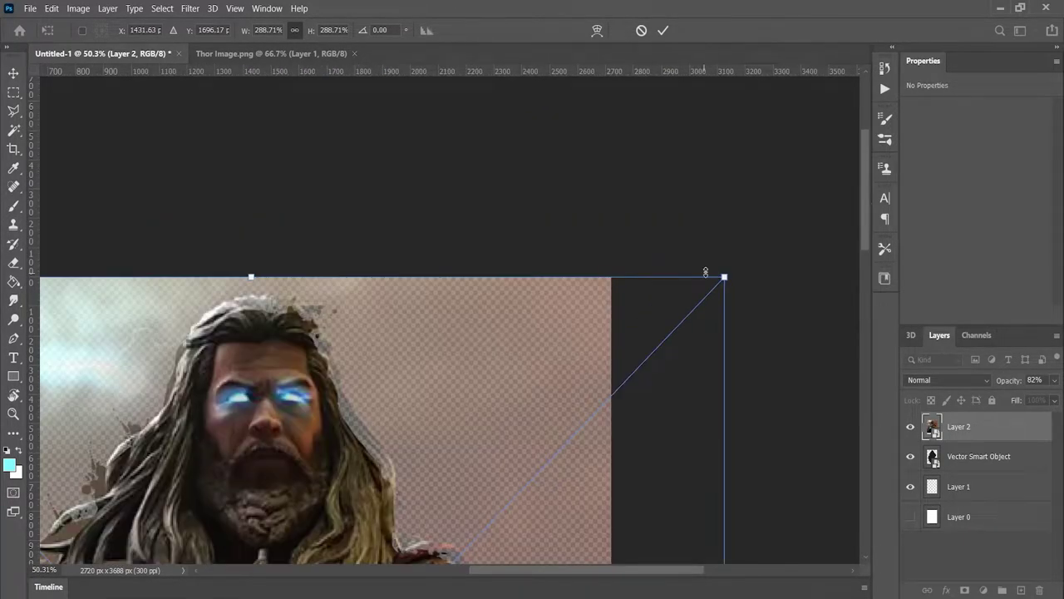
mouse_move(725, 277)
mouse_down()
mouse_move(729, 286)
mouse_move(707, 295)
mouse_up()
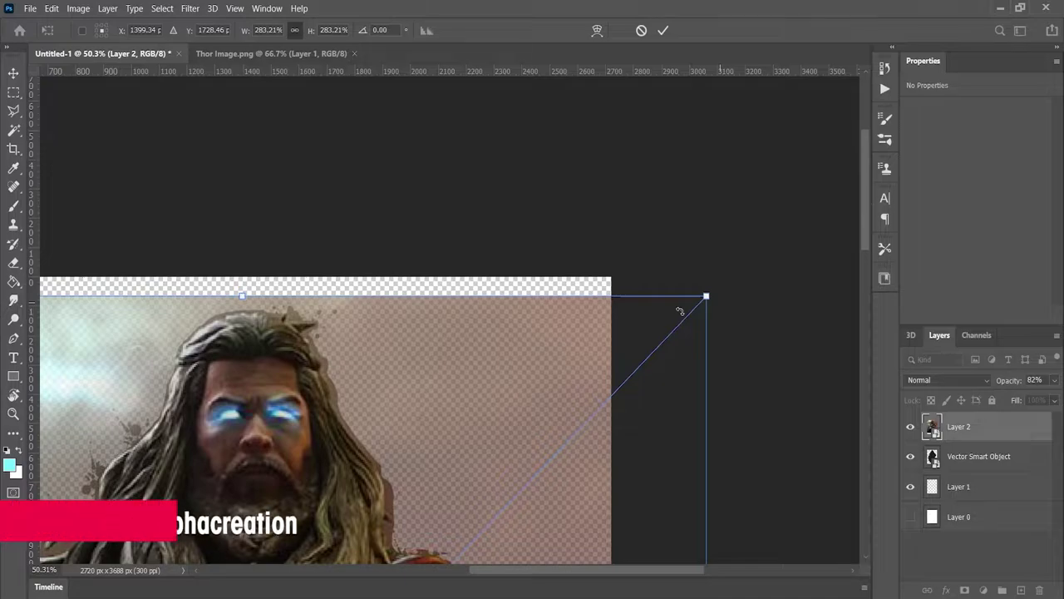
scroll(231, 406, up, 2)
mouse_move(230, 406)
mouse_down()
mouse_move(416, 419)
mouse_move(420, 406)
mouse_up()
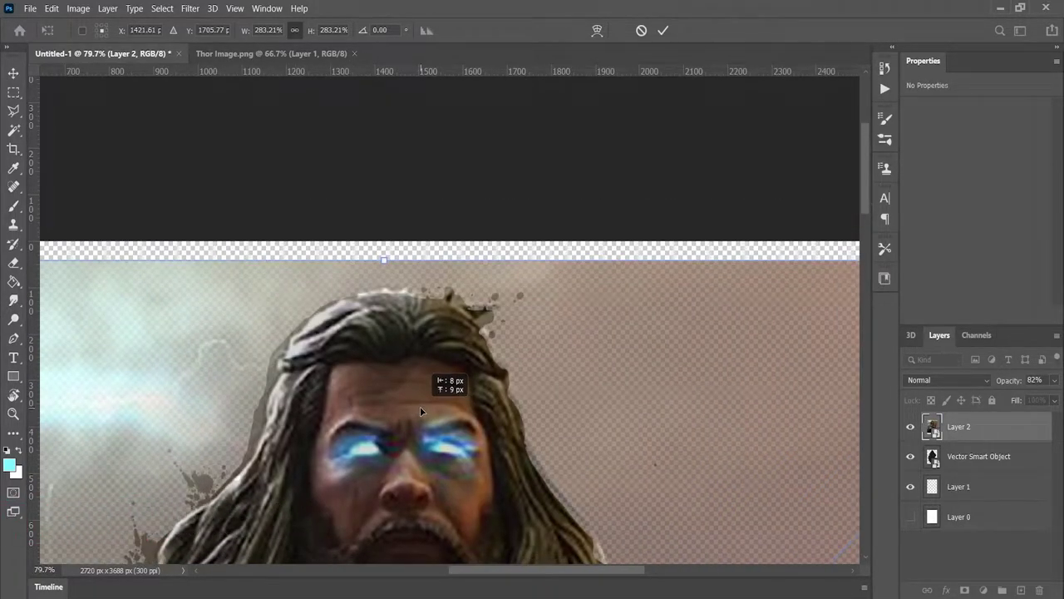
scroll(420, 406, down, 5)
drag(173, 370, 169, 367)
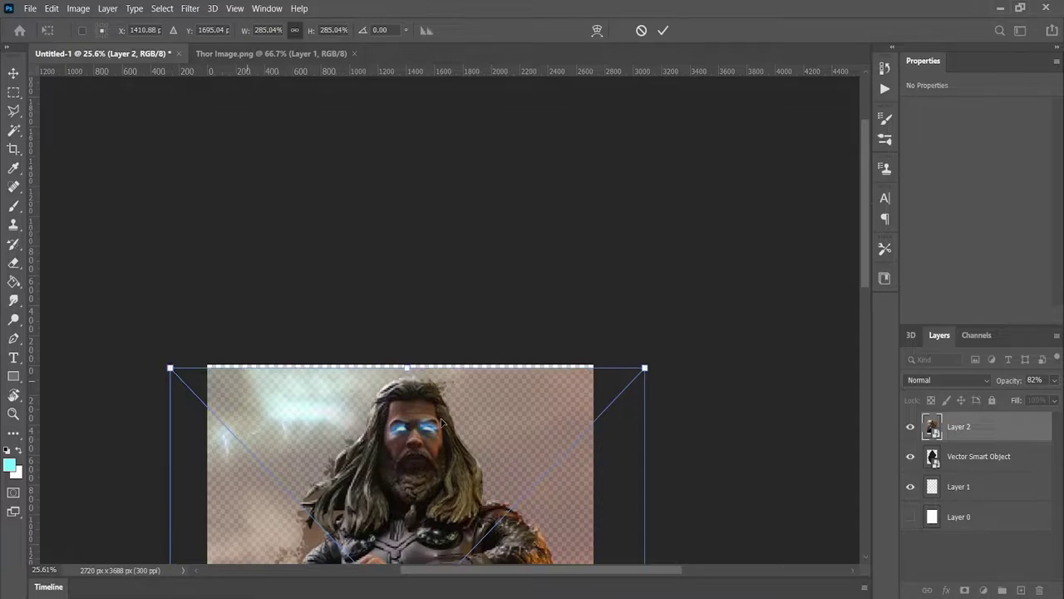
drag(442, 424, 539, 387)
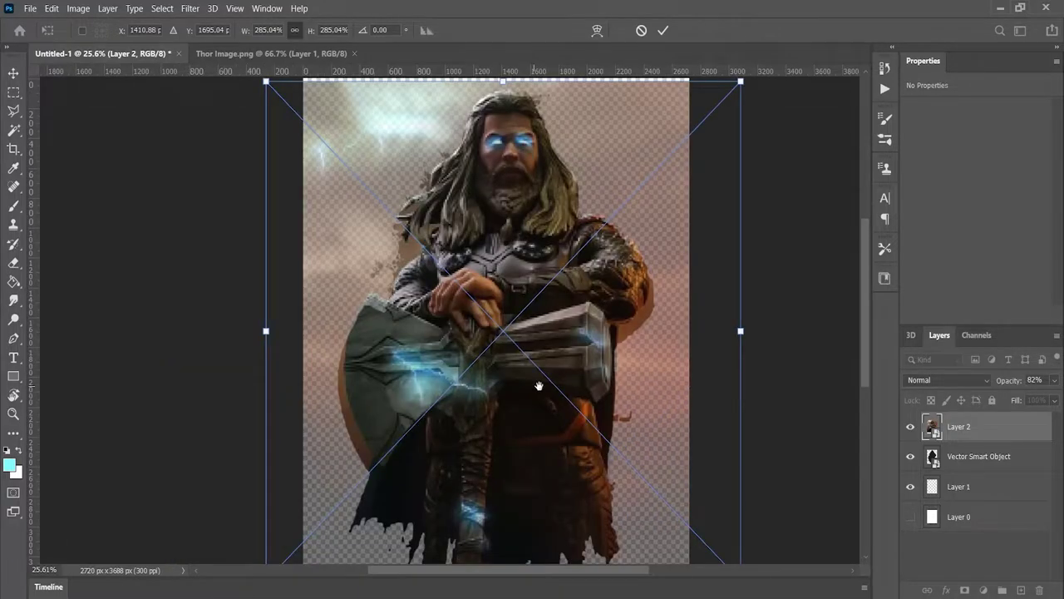
scroll(539, 387, down, 2)
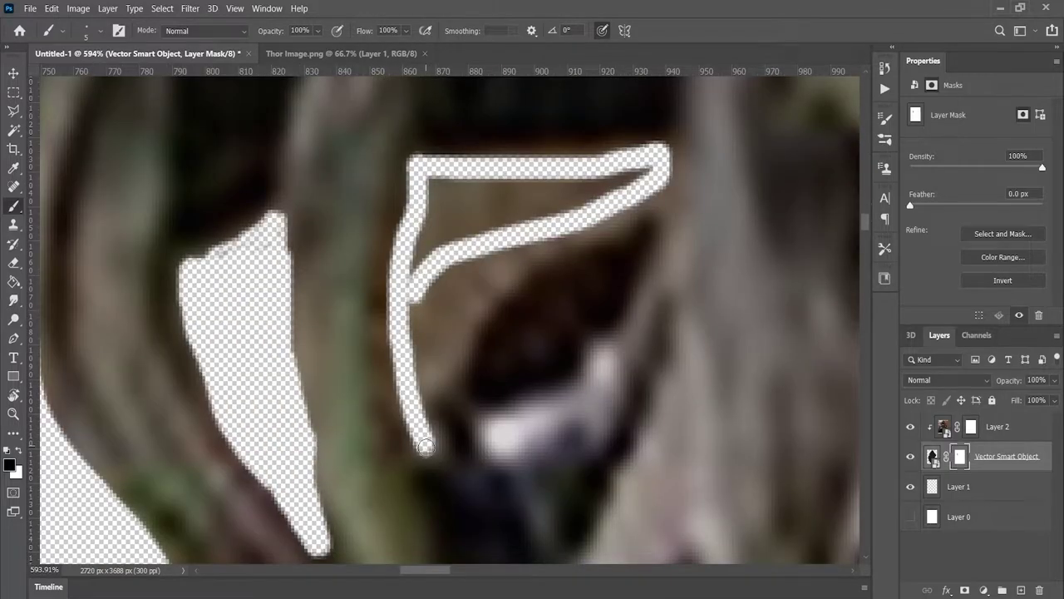
Mask out the silhouette gaps around the arms, undoing the stray thin stroke.
drag(425, 446, 464, 216)
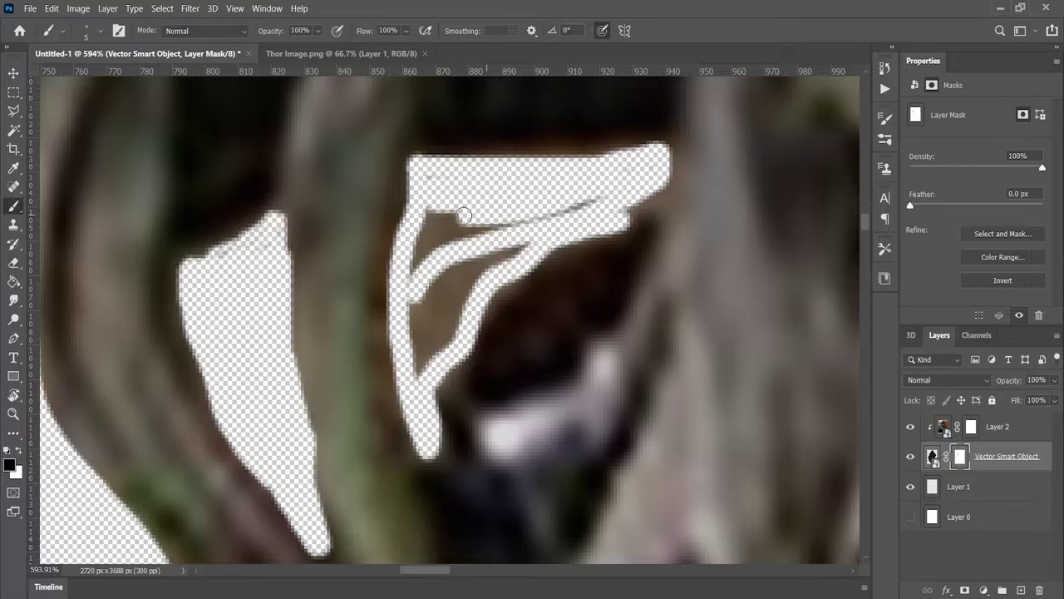
drag(562, 171, 385, 304)
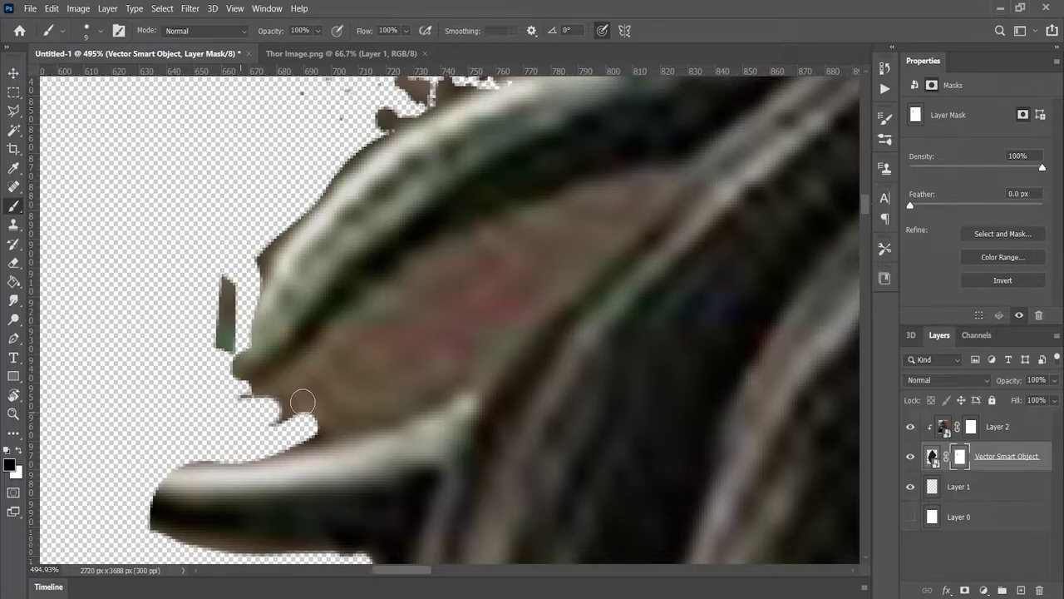
key(ctrl+z)
drag(320, 401, 413, 348)
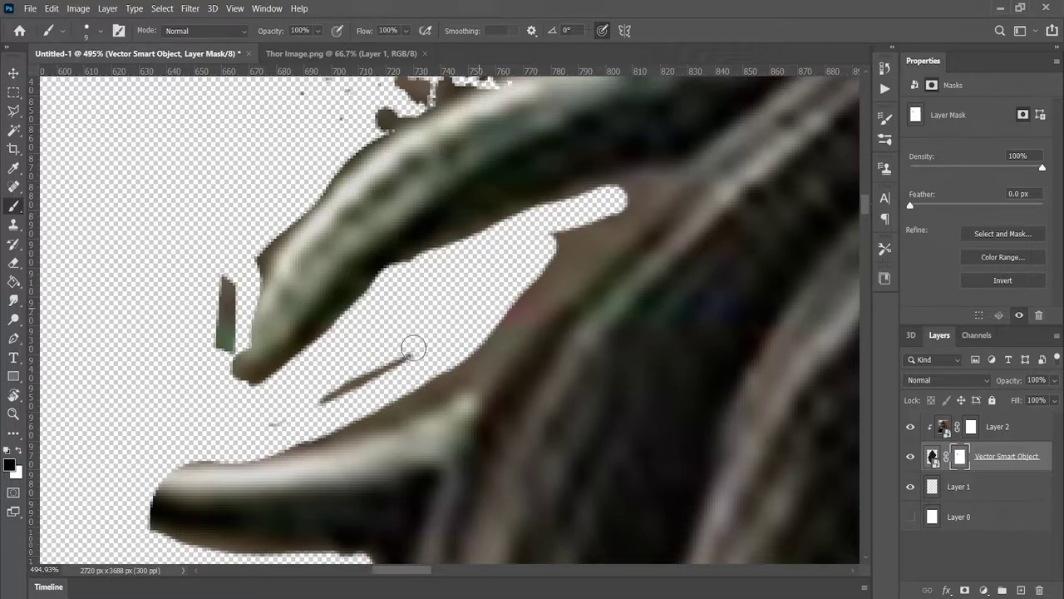
key(ctrl+z)
scroll(414, 316, down, 2)
scroll(414, 316, right, 2)
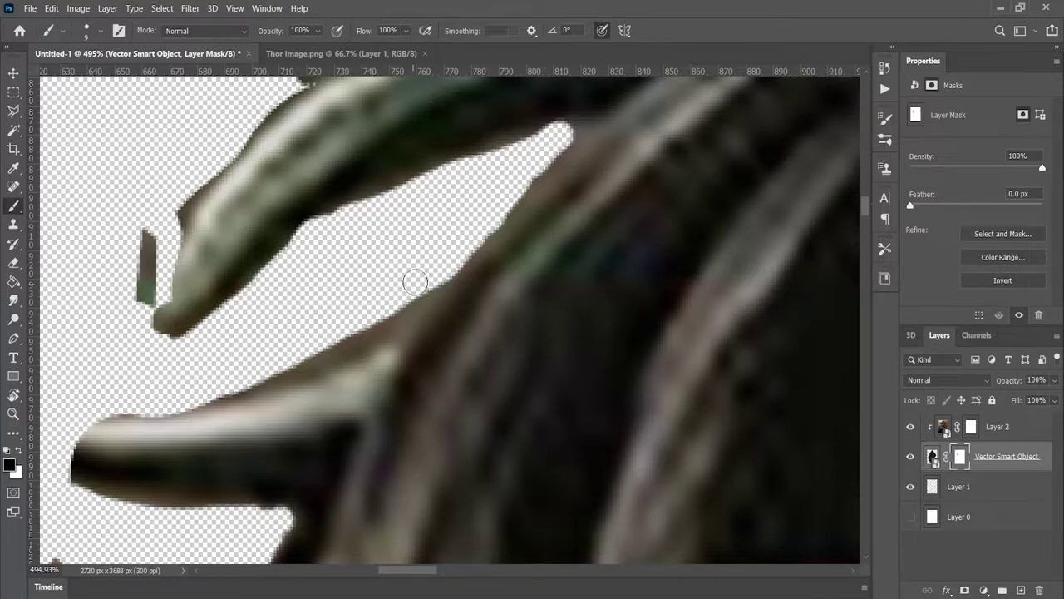
scroll(415, 282, down, 3)
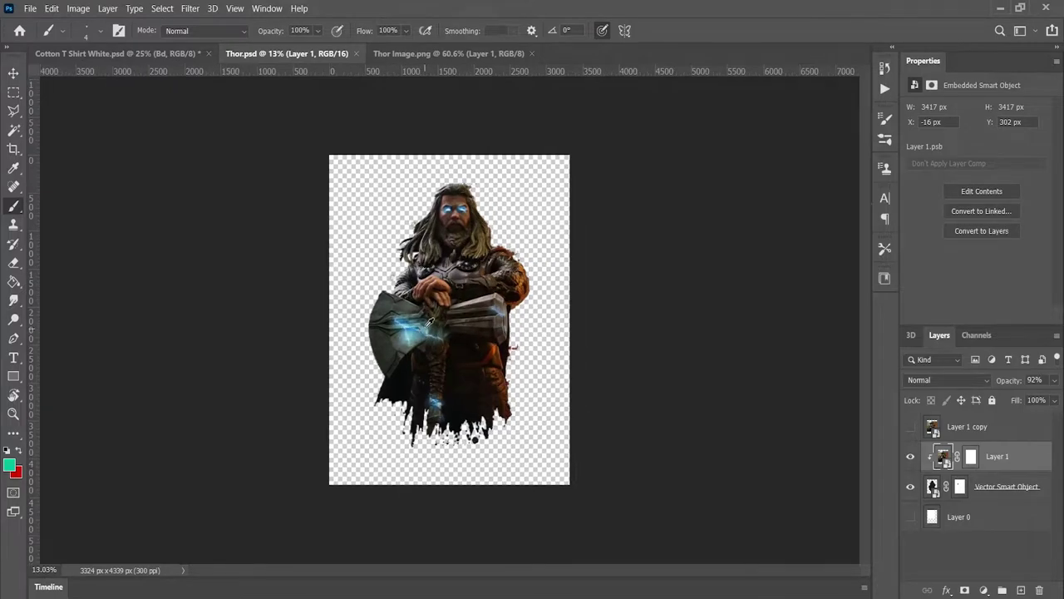
Save the design as Thor.psd, replacing the existing file.
scroll(410, 332, up, 4)
key(ctrl+shift+s)
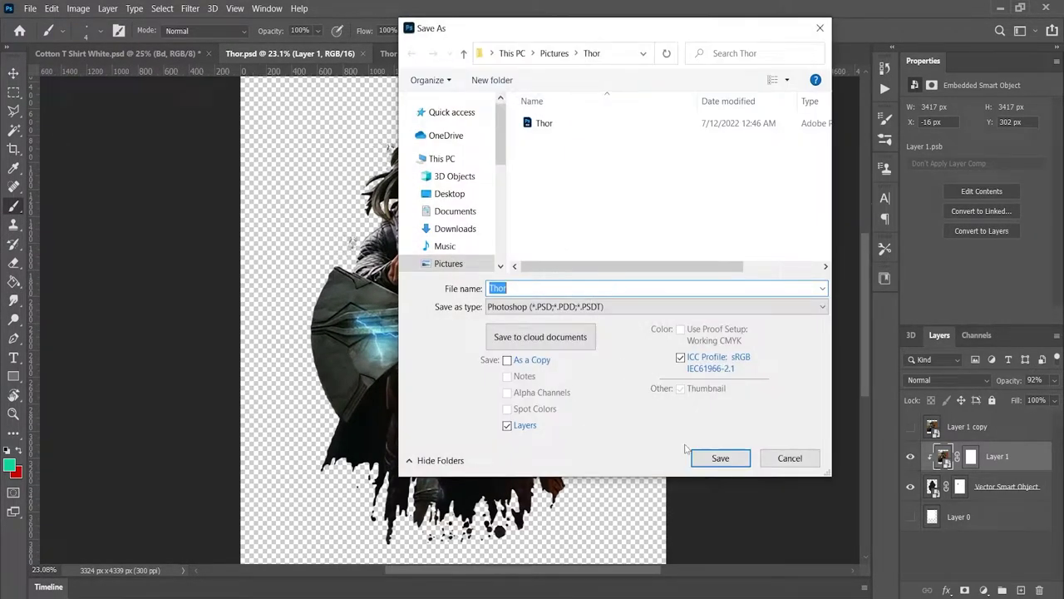
click(704, 458)
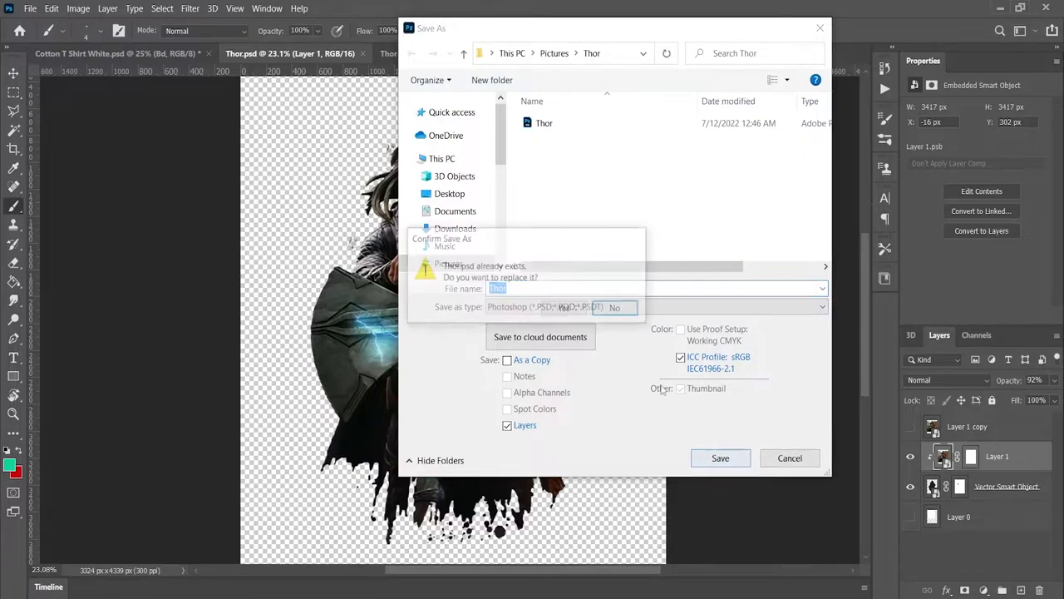
click(571, 314)
click(642, 153)
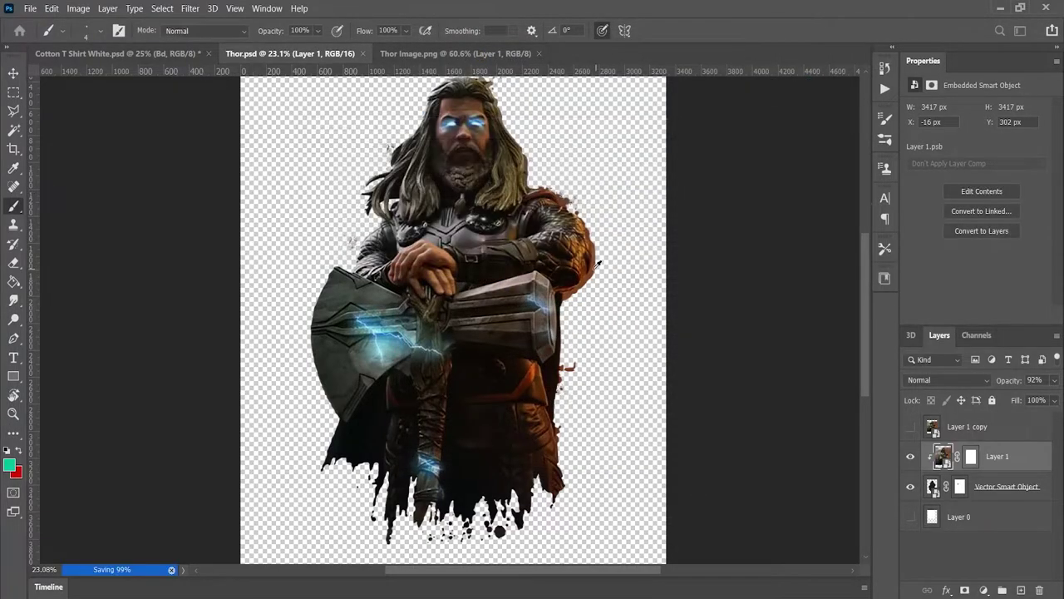
key(ctrl+0)
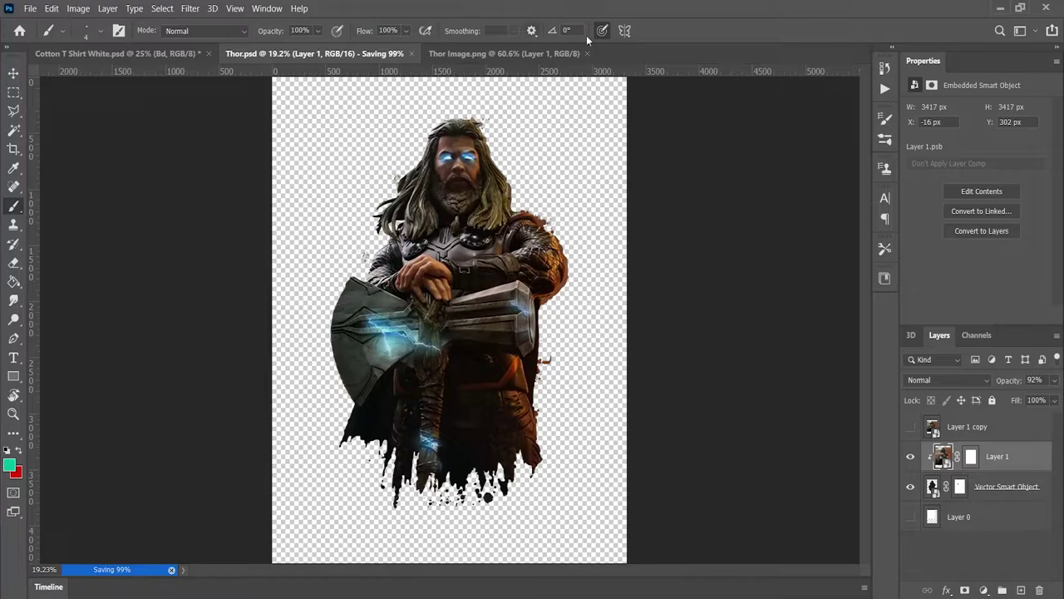
Close Thor Image.png and Cotton T Shirt White.psd without saving, then close Thor.psd.
click(587, 53)
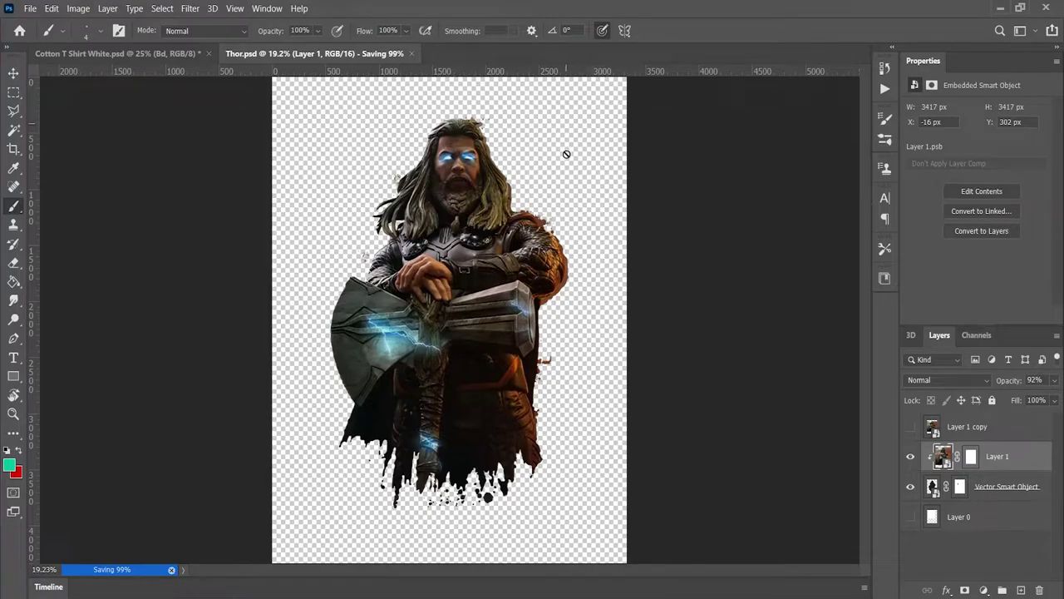
click(175, 55)
click(210, 53)
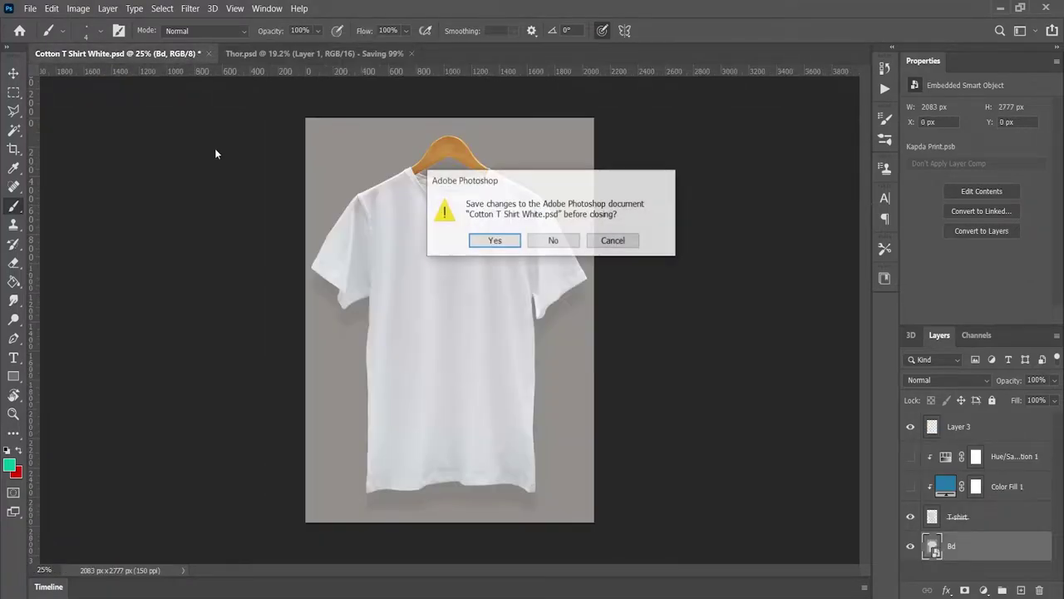
click(541, 243)
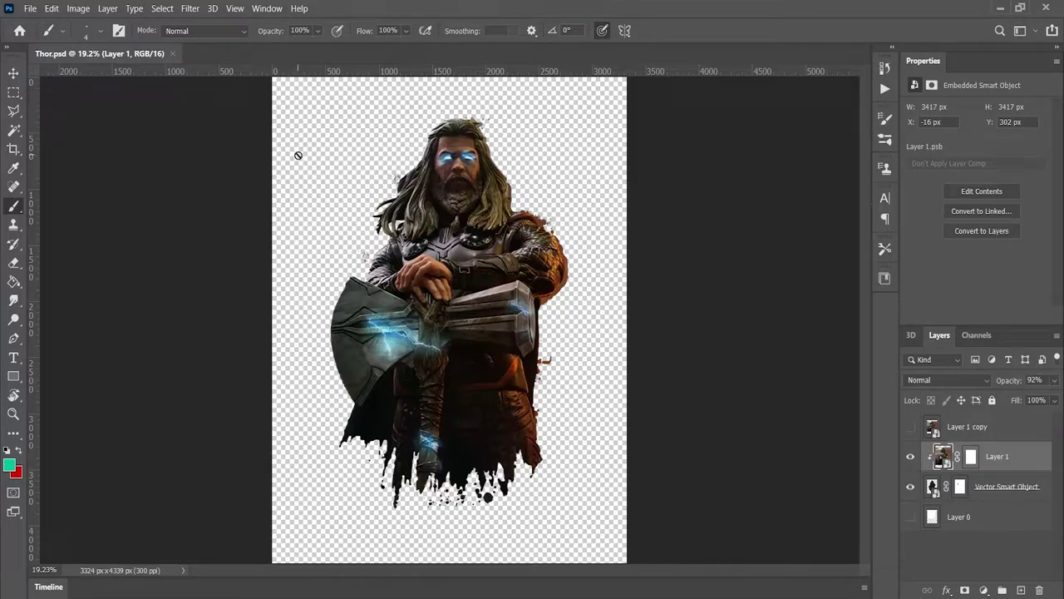
scroll(381, 226, down, 2)
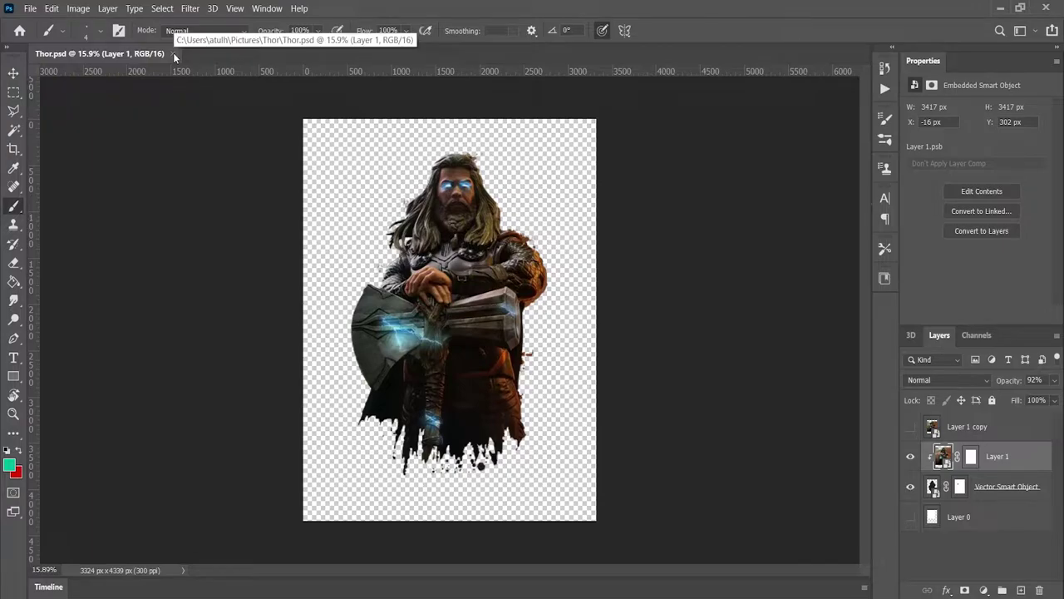
click(174, 53)
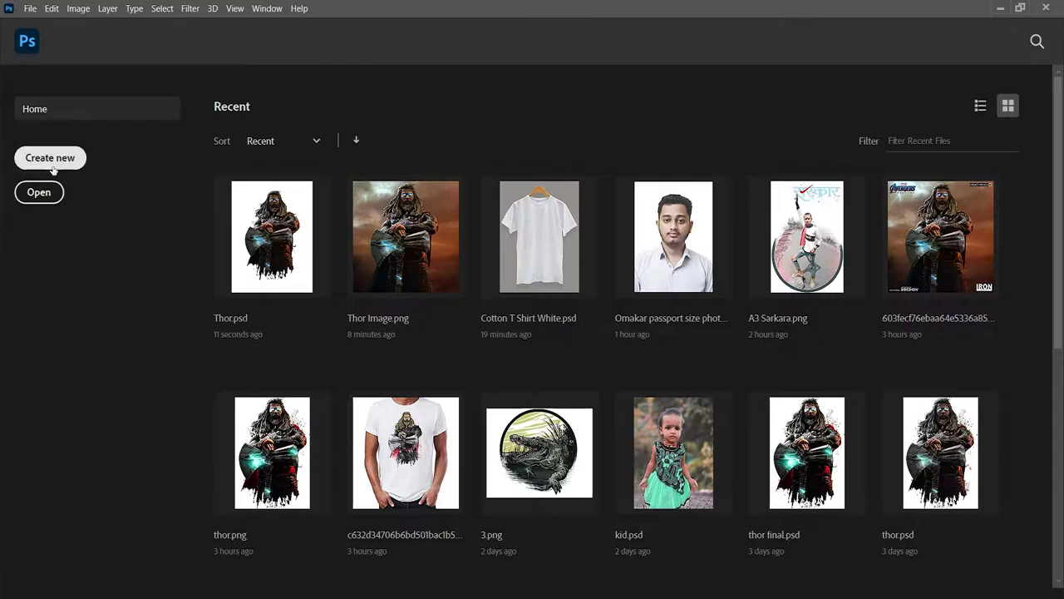
Cancel the file browser and create an 11 × 16 in, 300 ppi, 16-bit document.
click(38, 192)
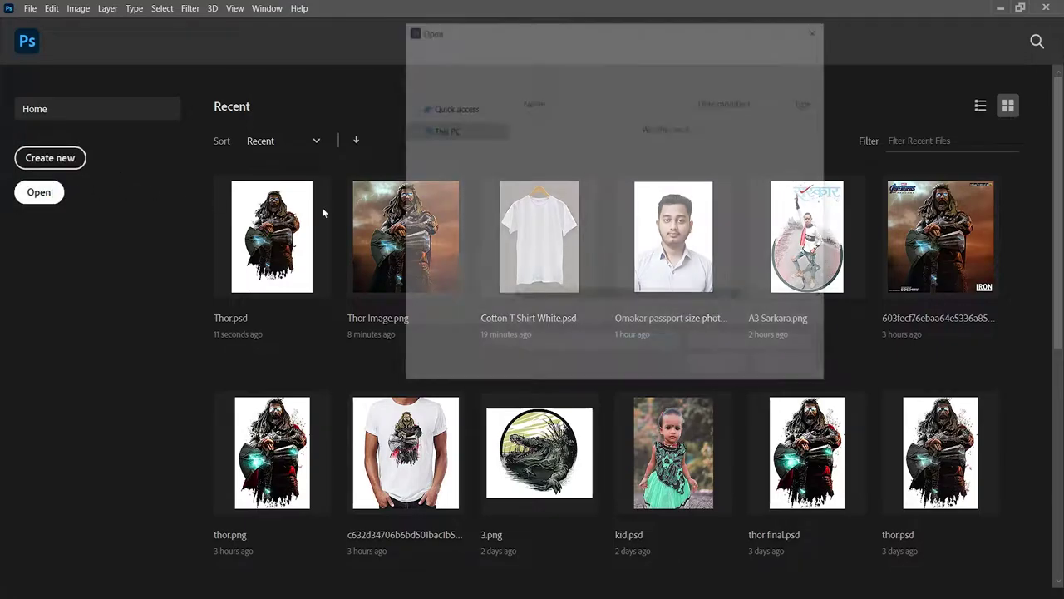
click(790, 367)
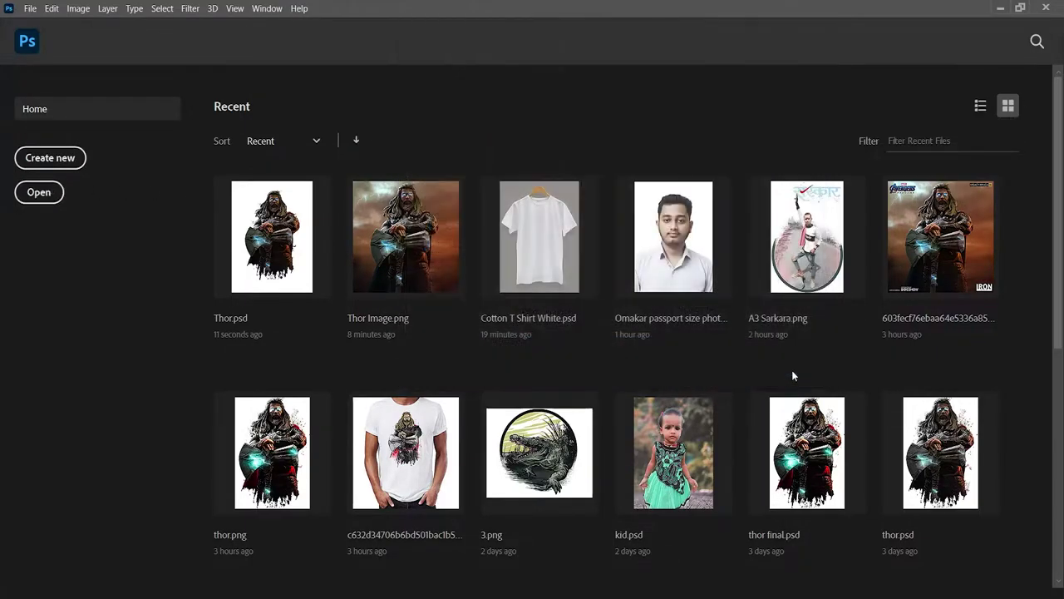
key(ctrl+n)
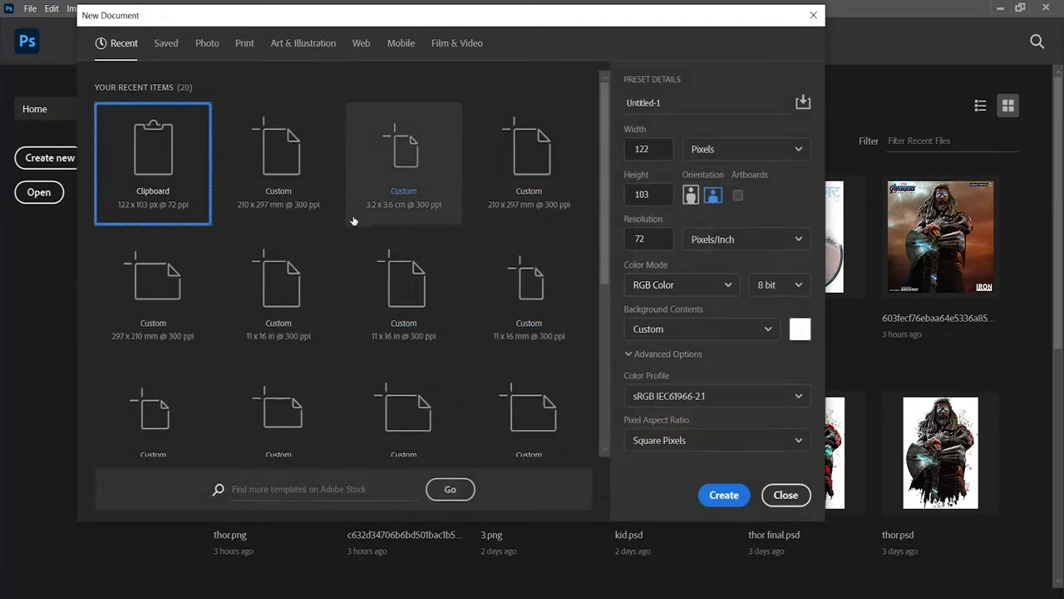
click(286, 307)
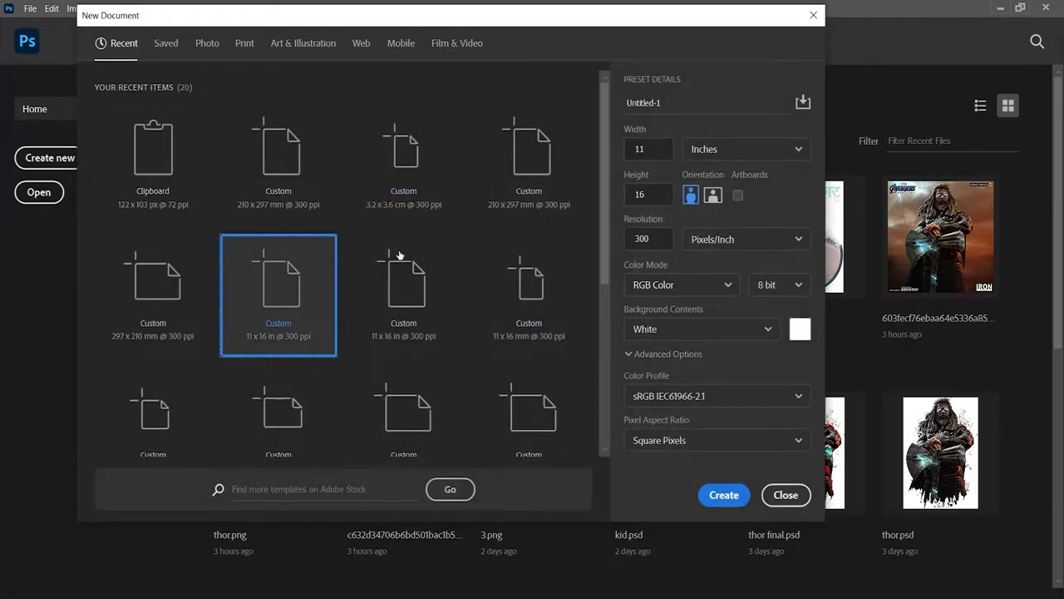
click(775, 284)
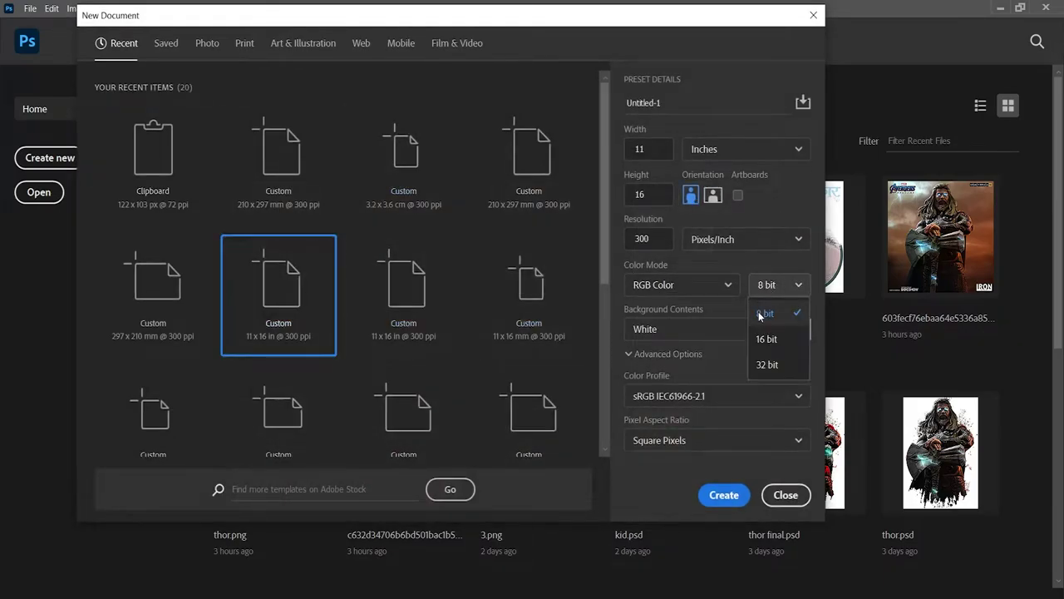
click(761, 338)
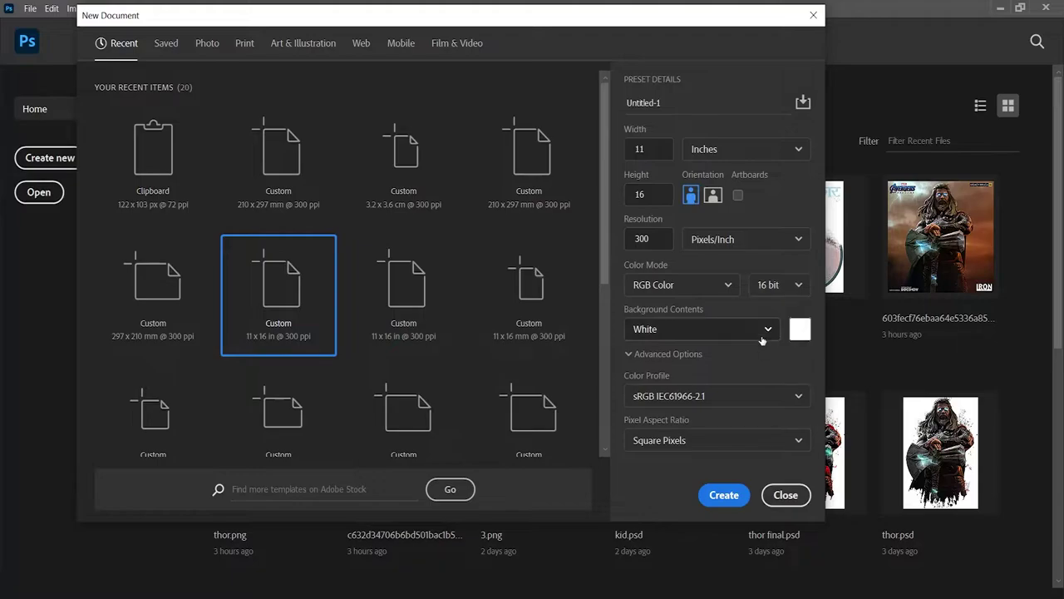
click(724, 495)
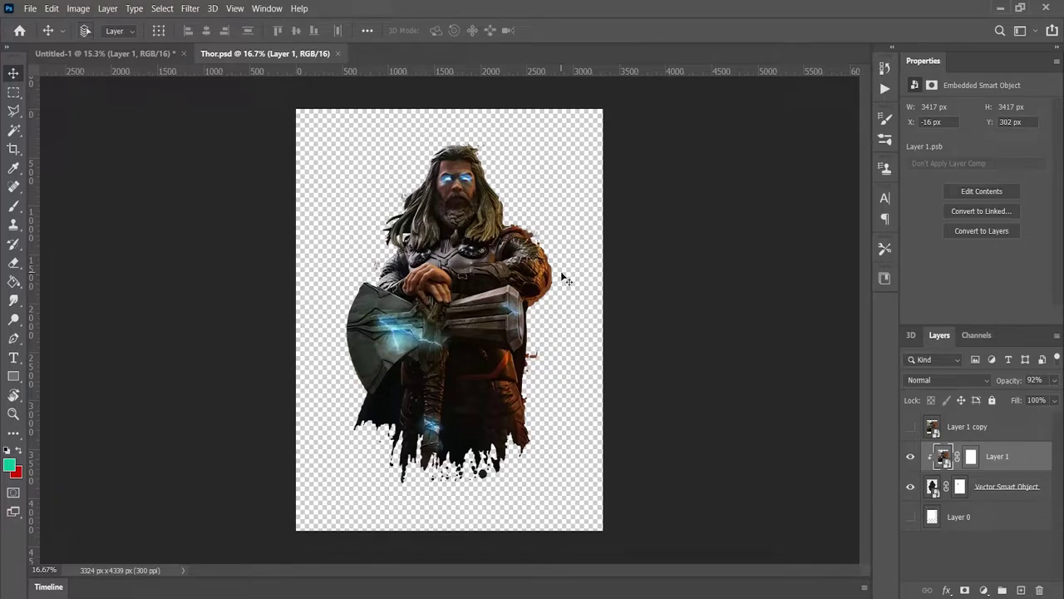
Save the Thor design as a PNG copy named Thor1, then close Thor.psd.
key(ctrl+shift+s)
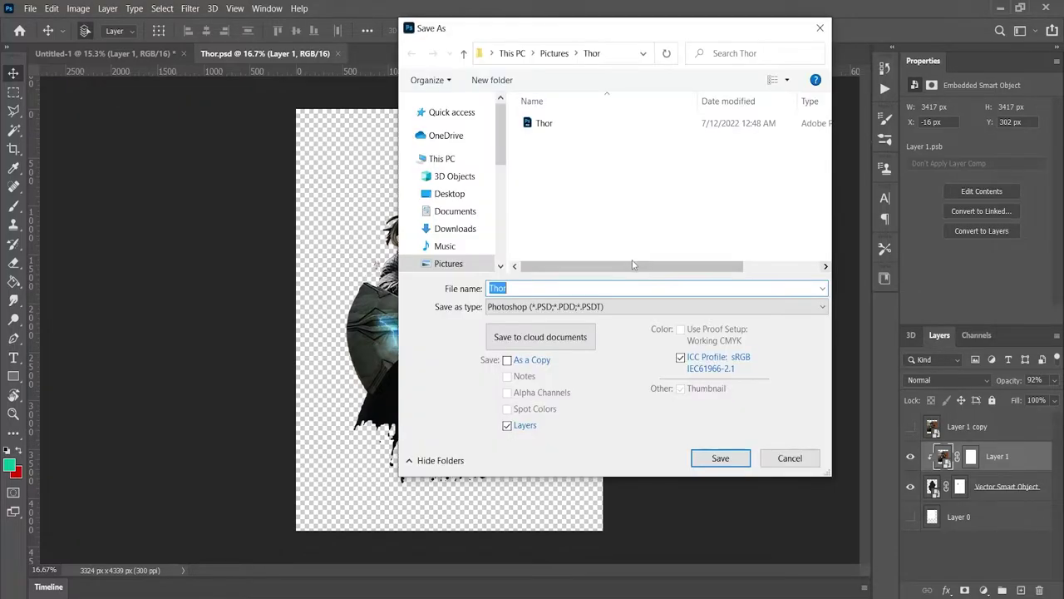
click(573, 306)
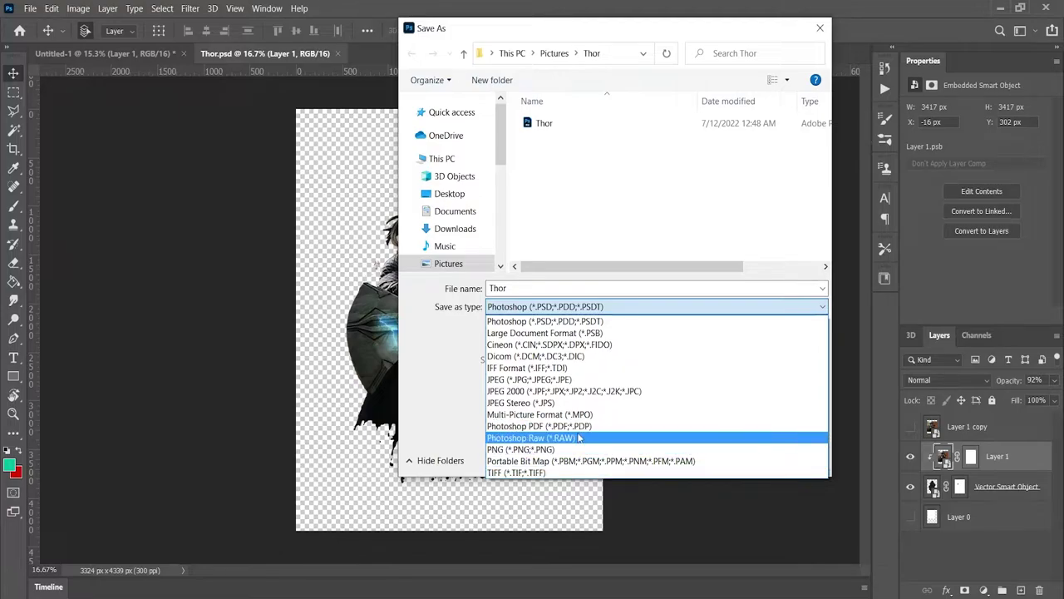
click(521, 449)
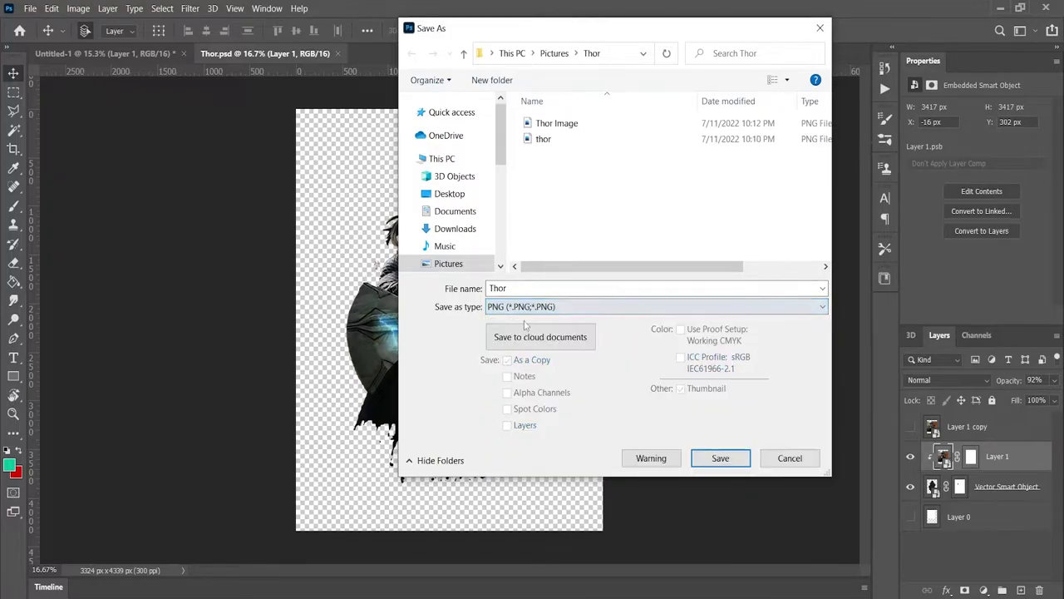
click(524, 288)
click(720, 458)
click(583, 166)
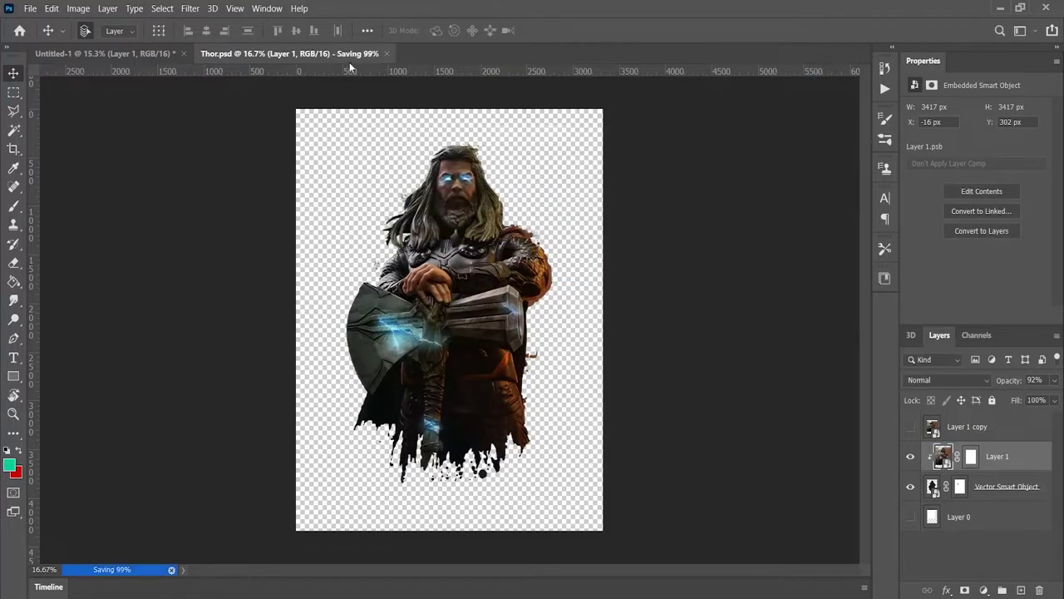
click(387, 53)
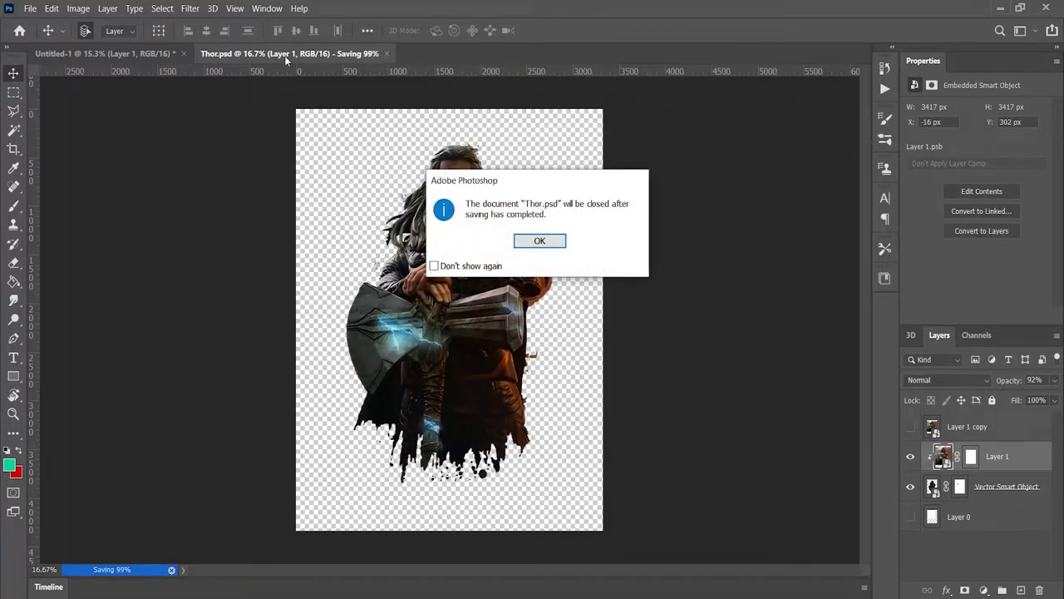
click(544, 240)
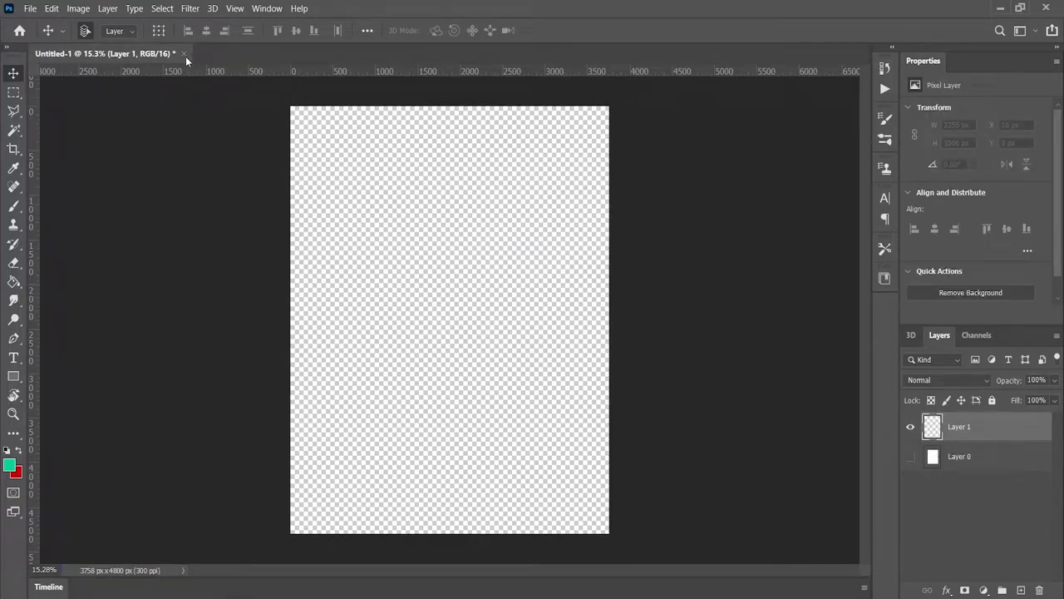
Discard Untitled-1 and create a new 11 × 16 in, 300 ppi, 16-bit white document.
click(186, 56)
click(554, 241)
key(ctrl+n)
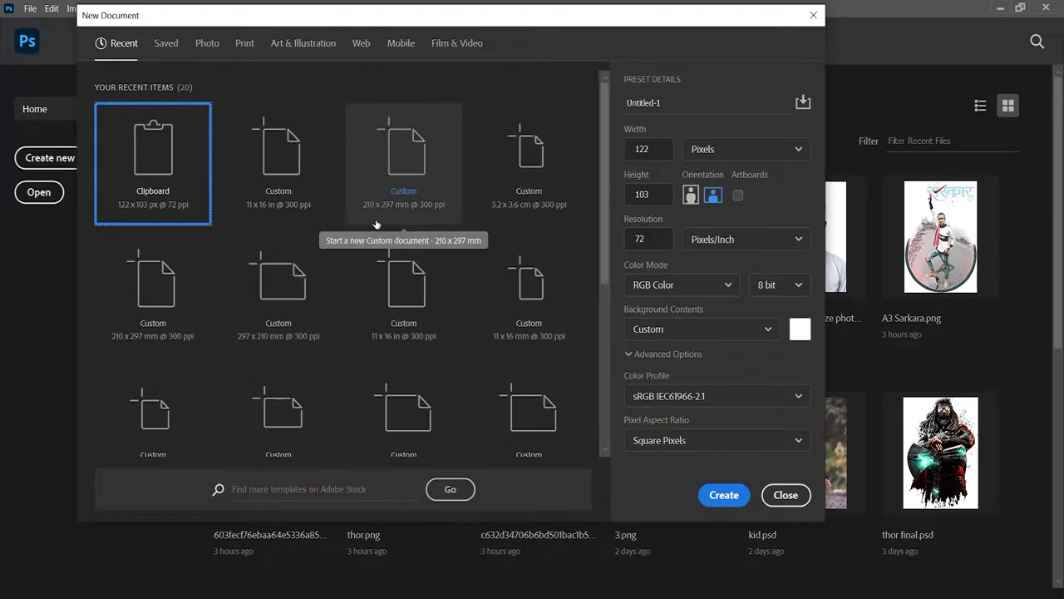
click(278, 158)
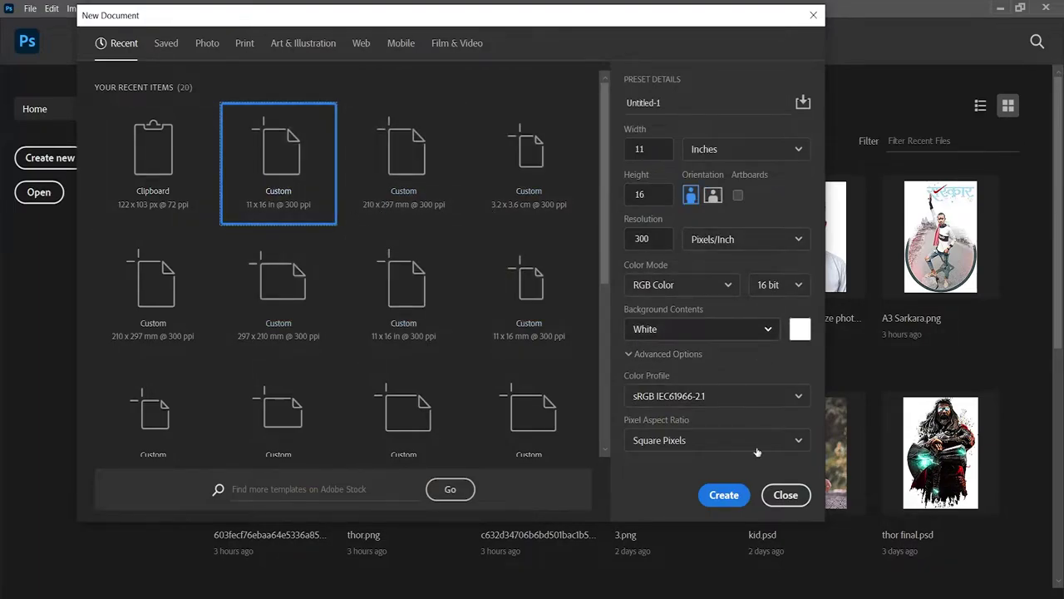
click(792, 284)
click(767, 338)
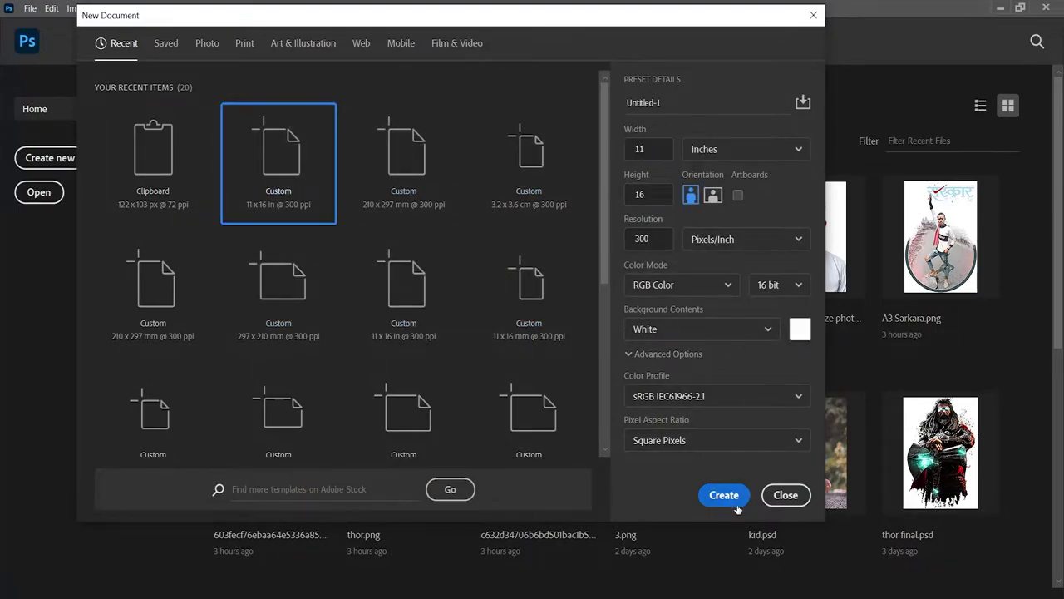
click(698, 494)
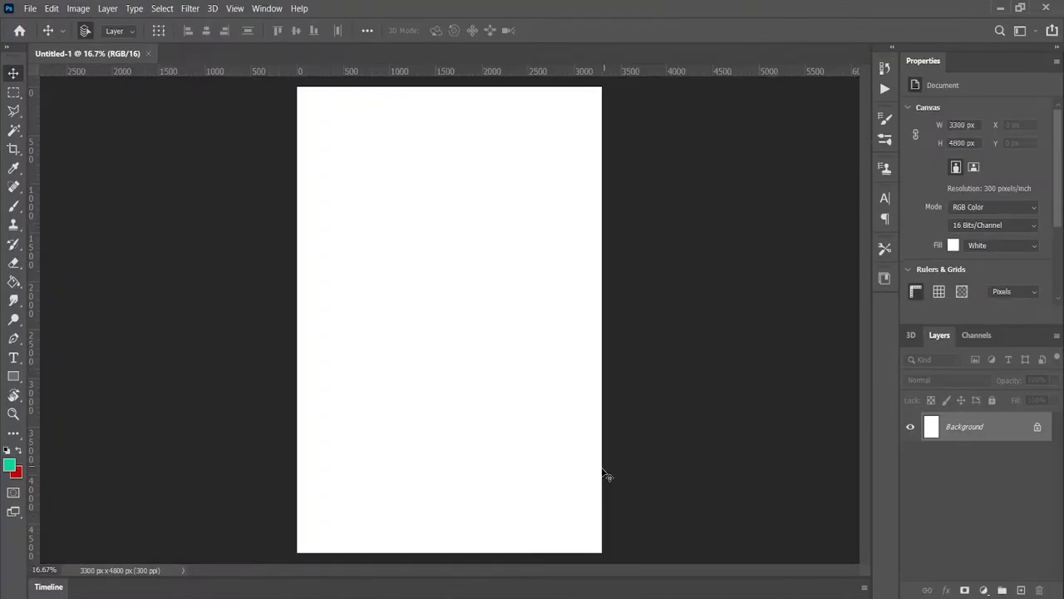
Widen the canvas to 4044 px with the Crop tool and unlock the Background layer.
key(c)
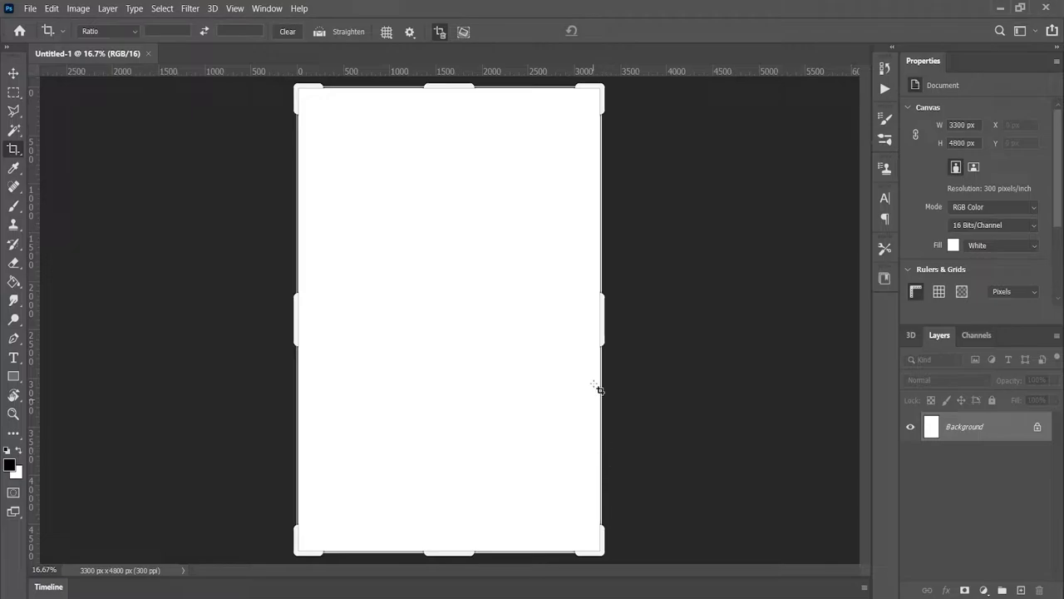
drag(602, 318, 633, 376)
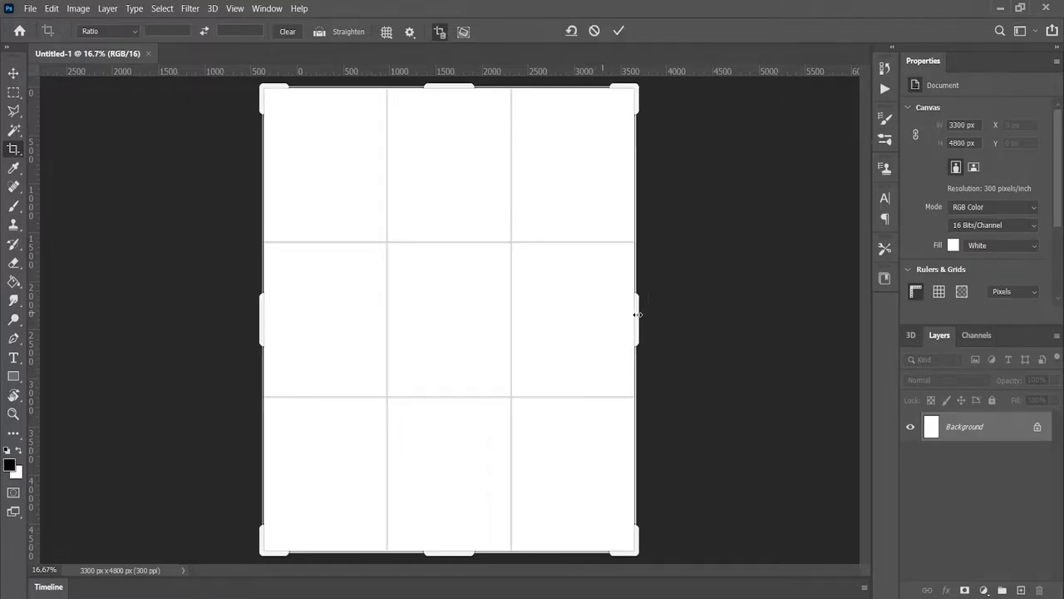
key(Return)
key(v)
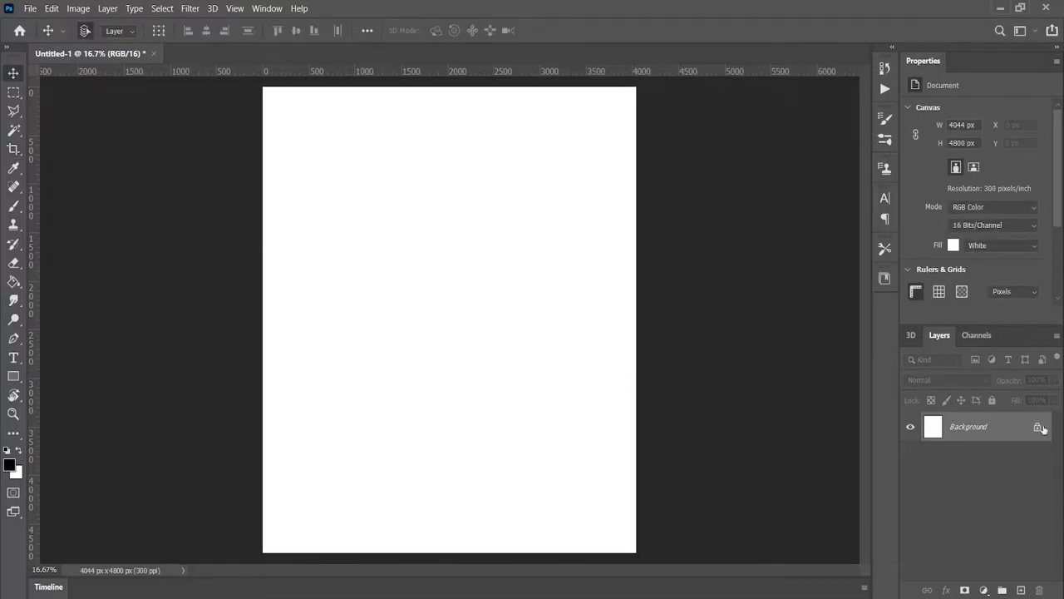
click(1038, 427)
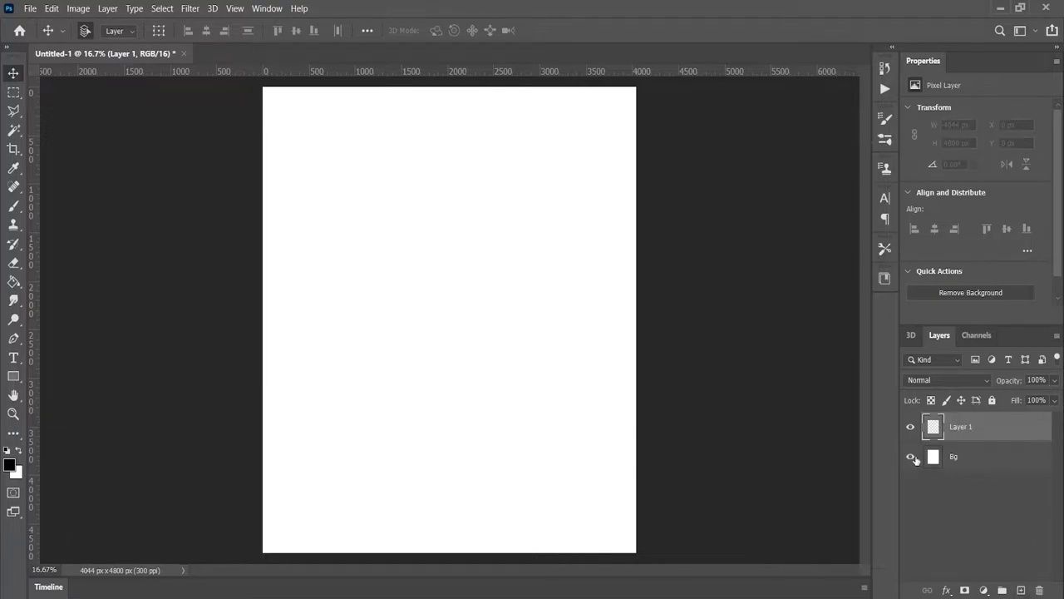
Hide the Bg layer and drag Thor1.png's layer into the Untitled-1 document.
click(911, 457)
key(ctrl+o)
double_click(791, 135)
mouse_move(413, 347)
mouse_down()
mouse_move(140, 135)
mouse_move(392, 268)
mouse_up()
Convert the Thor layer to a smart object and scale it up to fill most of the canvas.
right_click(956, 427)
click(695, 263)
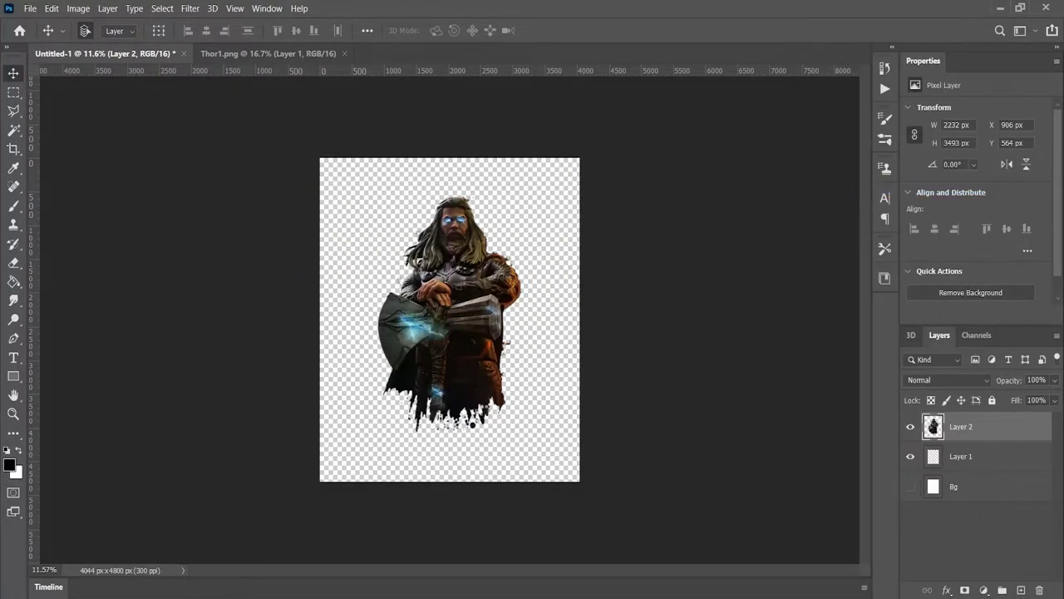
key(ctrl+t)
drag(542, 440, 566, 478)
key(Return)
scroll(470, 324, up, 3)
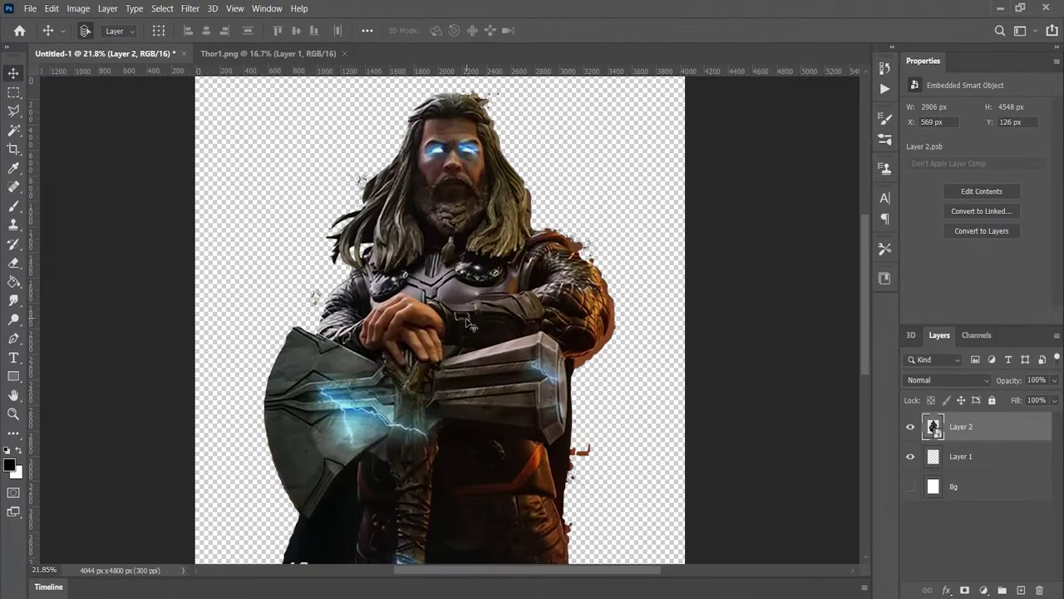
scroll(470, 324, up, 1)
key(F5)
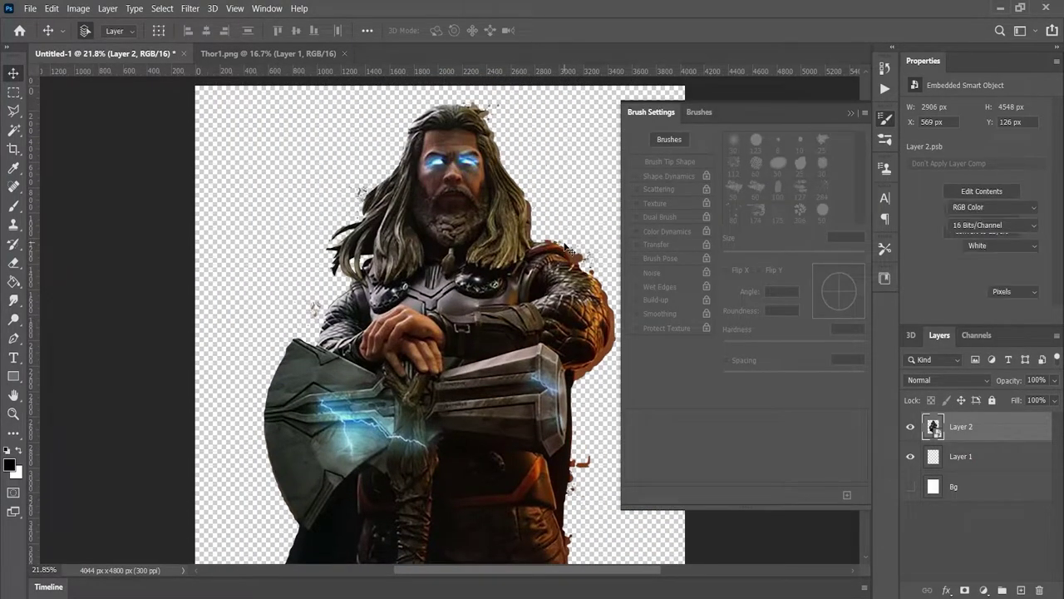
Add a new empty layer and load the 284 spatter tip on the Brush tool.
click(1017, 582)
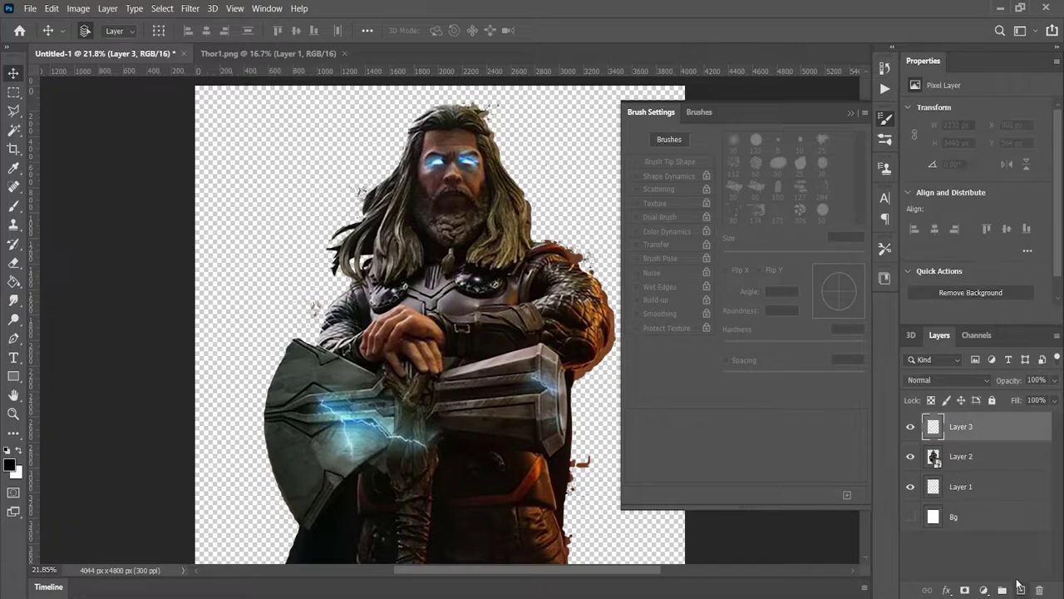
key(F5)
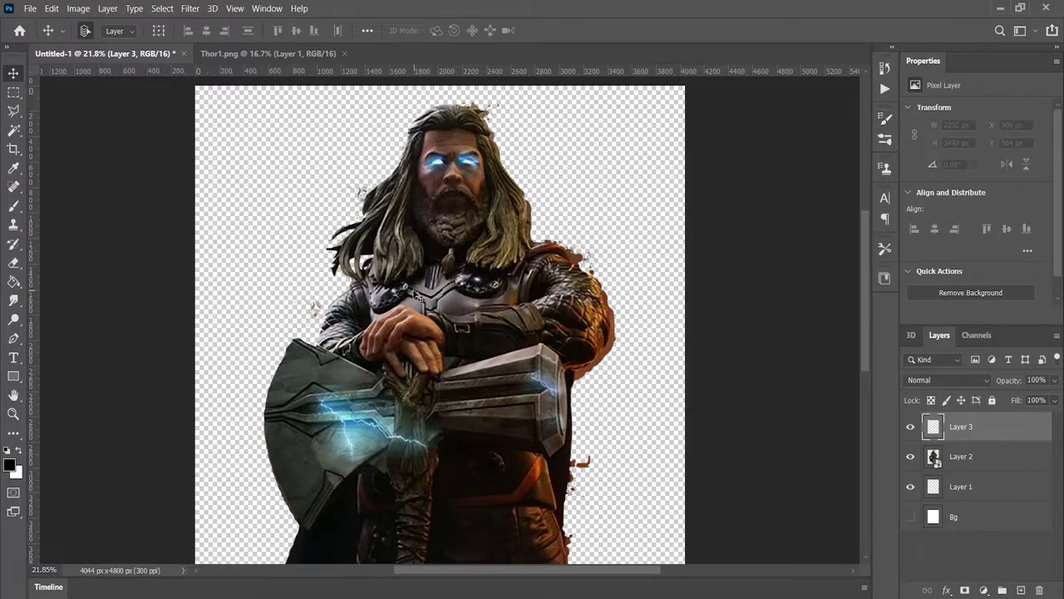
key(b)
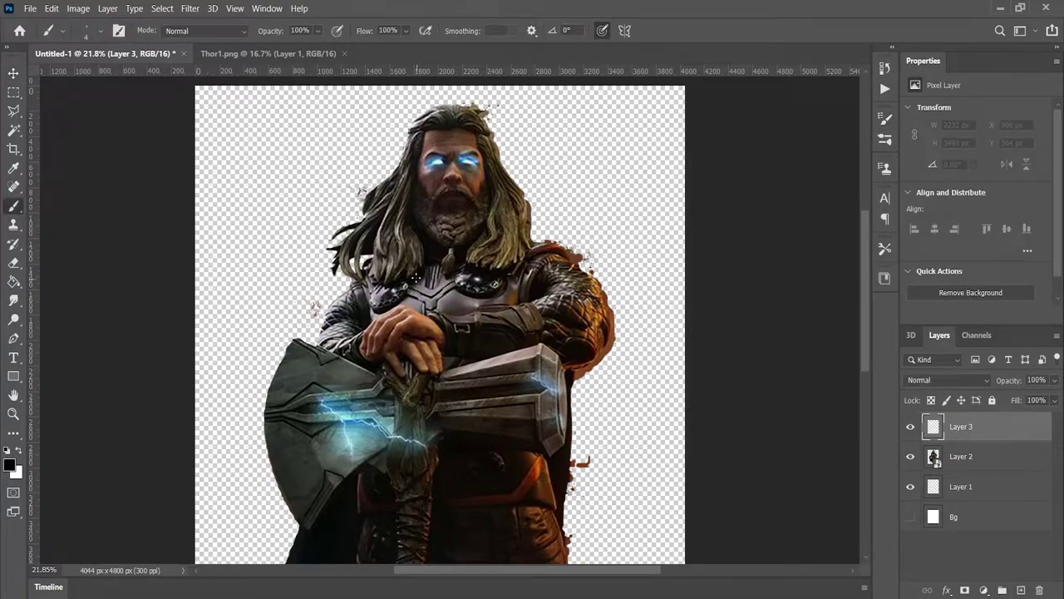
key(F5)
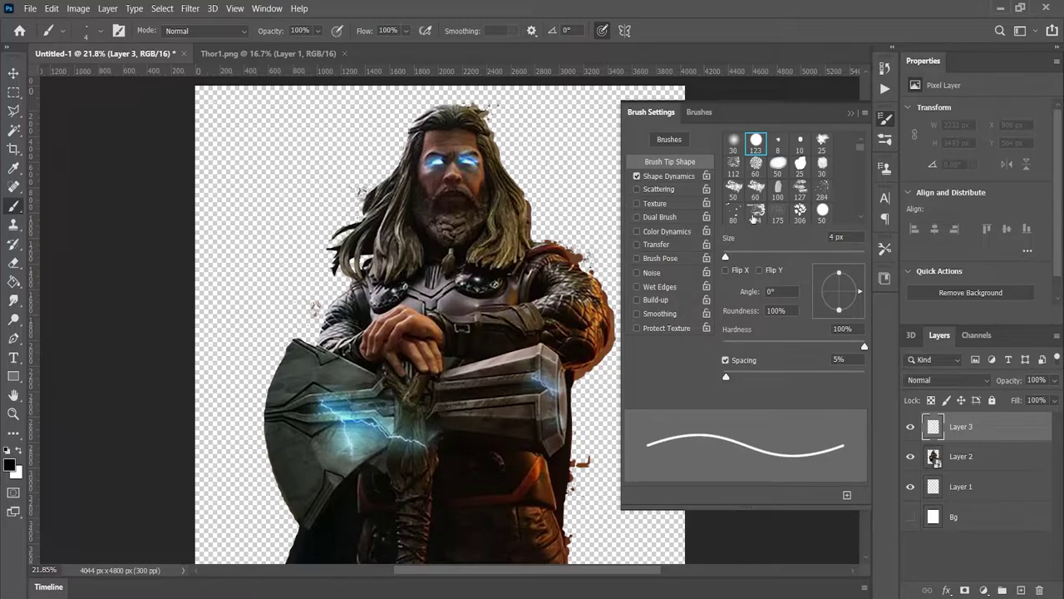
click(822, 191)
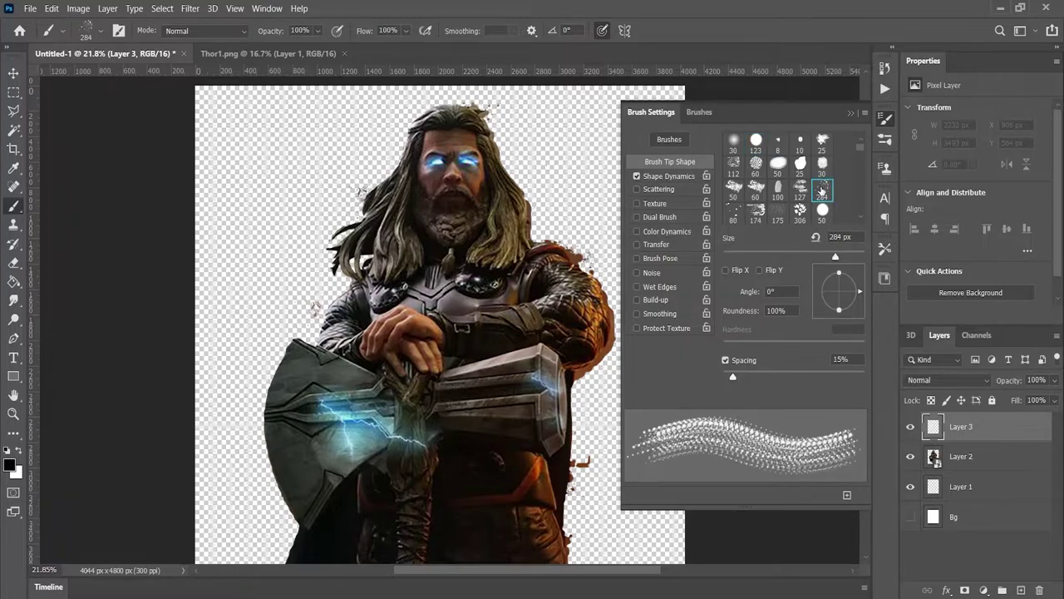
key(F5)
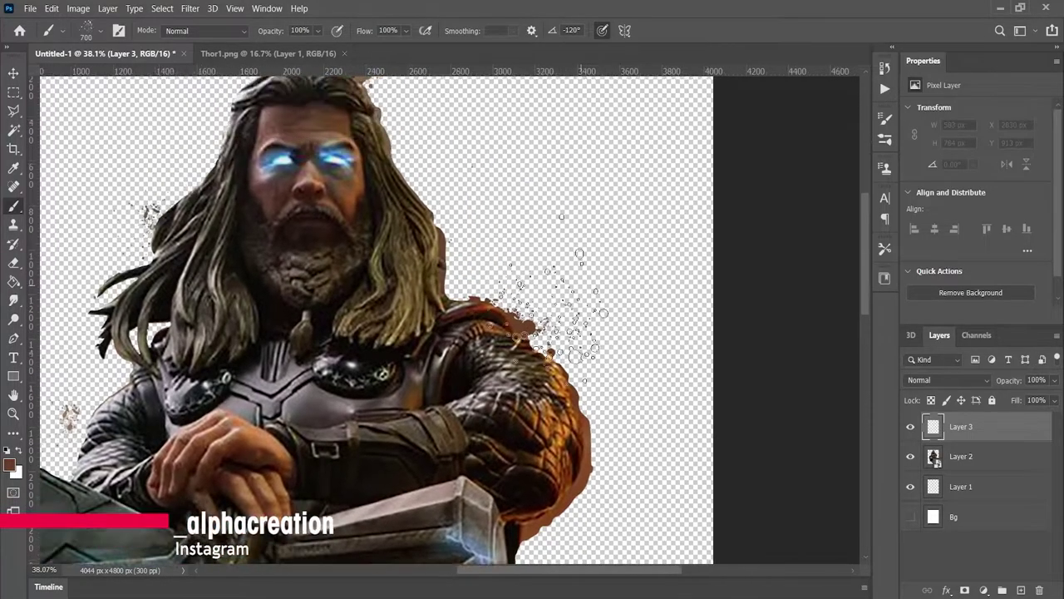
Paint spatter dabs beside Thor's shoulder.
scroll(553, 316, up, 2)
click(532, 308)
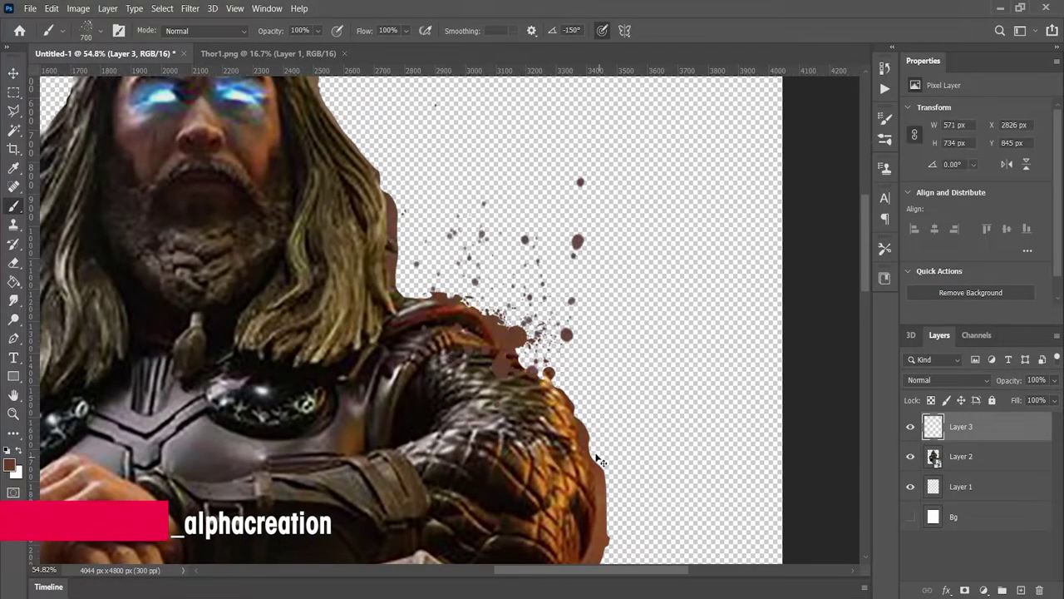
key(F5)
key(F5)
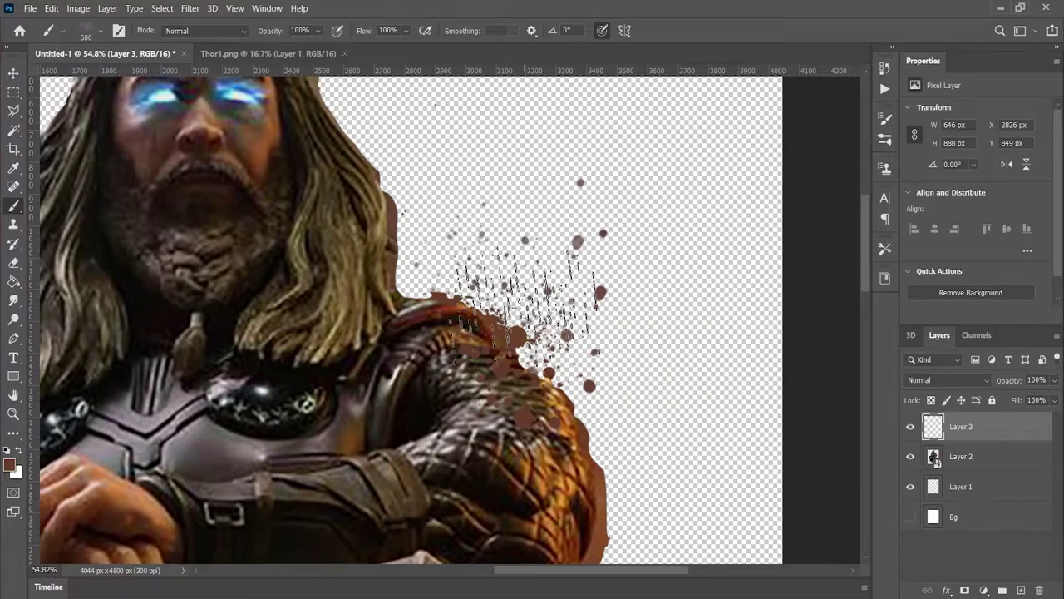
key(F5)
scroll(813, 196, down, 3)
scroll(813, 196, down, 3)
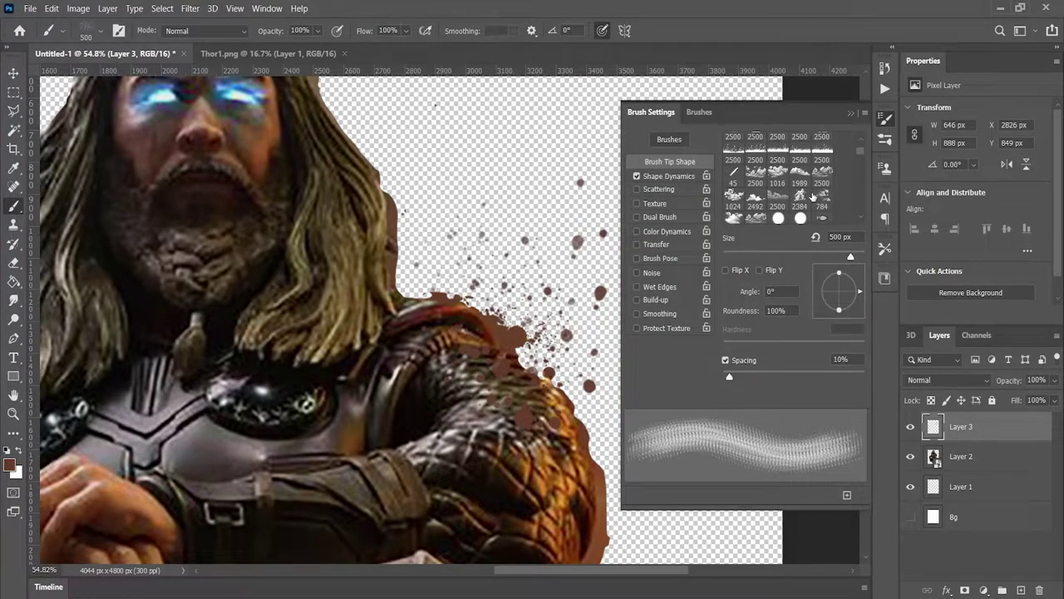
scroll(813, 196, up, 3)
scroll(813, 197, up, 3)
Switch to the 66 spatter tip at 300 px and paint light spatter near the shoulder.
click(733, 152)
click(799, 206)
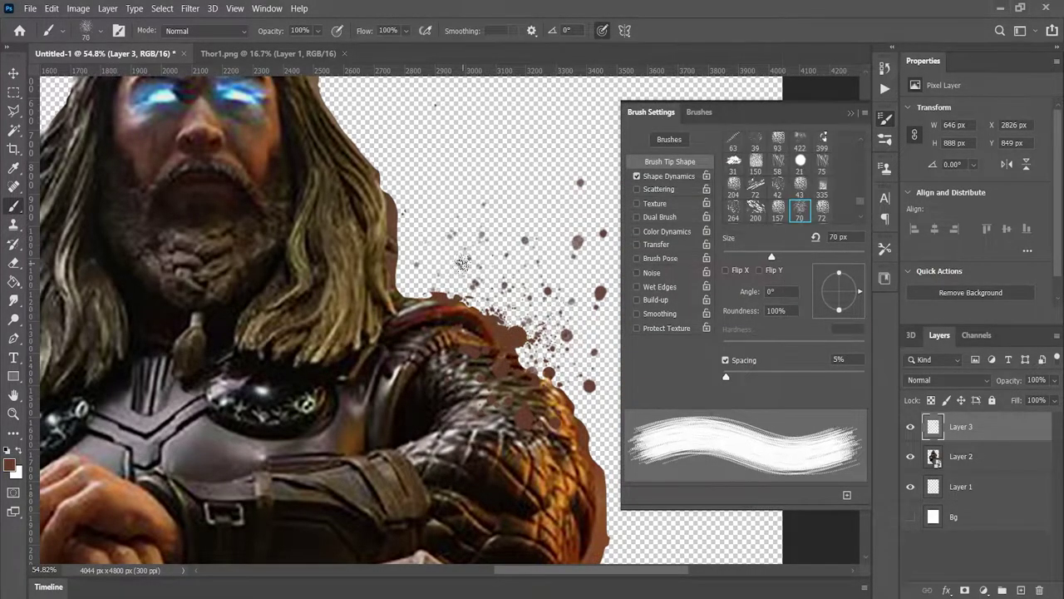
key(shift+comma)
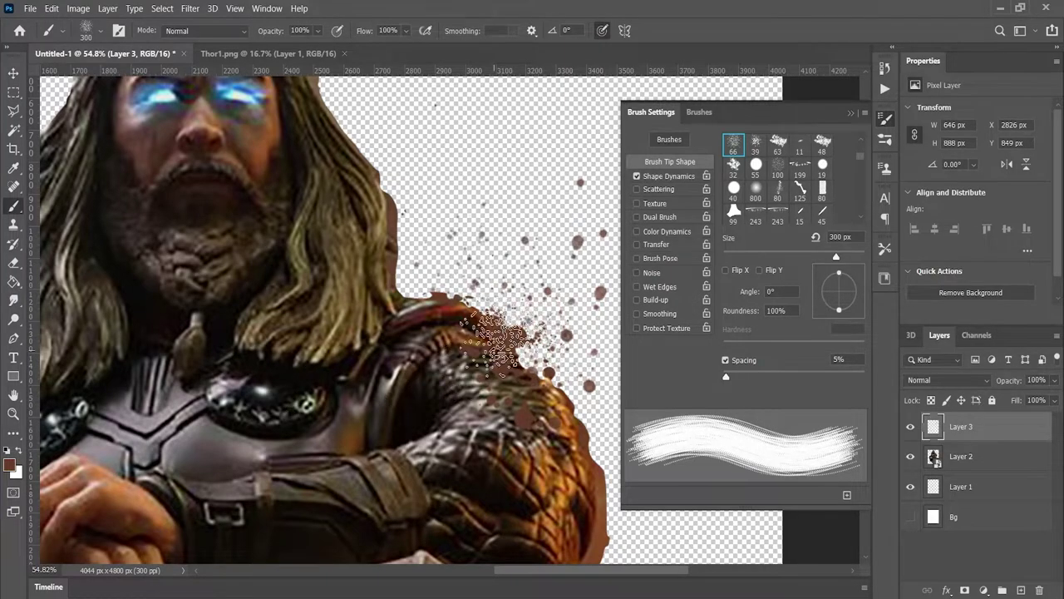
scroll(495, 341, right, 2)
drag(461, 387, 515, 391)
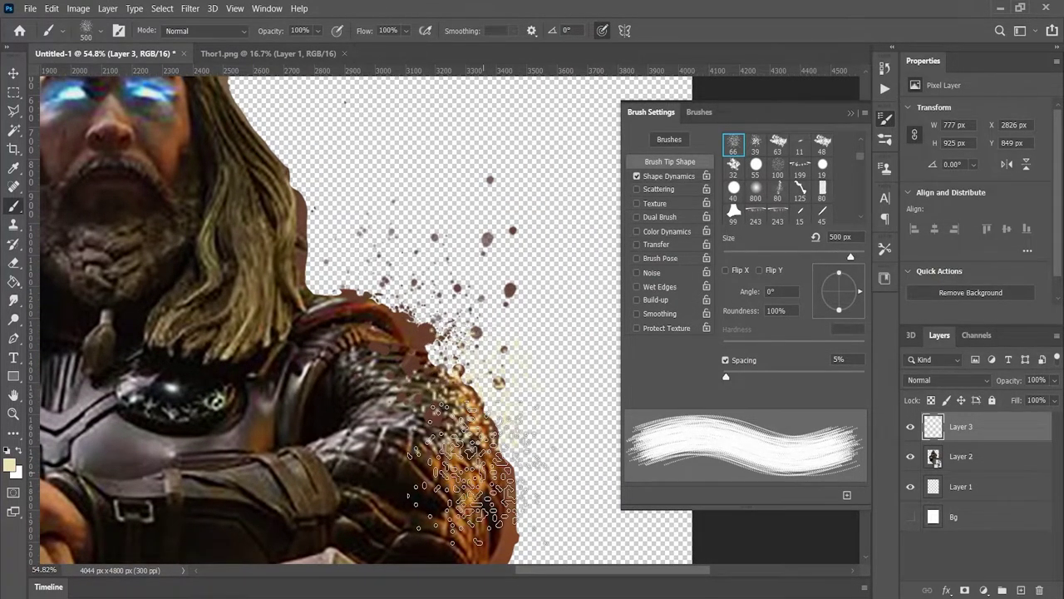
scroll(778, 200, down, 3)
scroll(443, 287, down, 5)
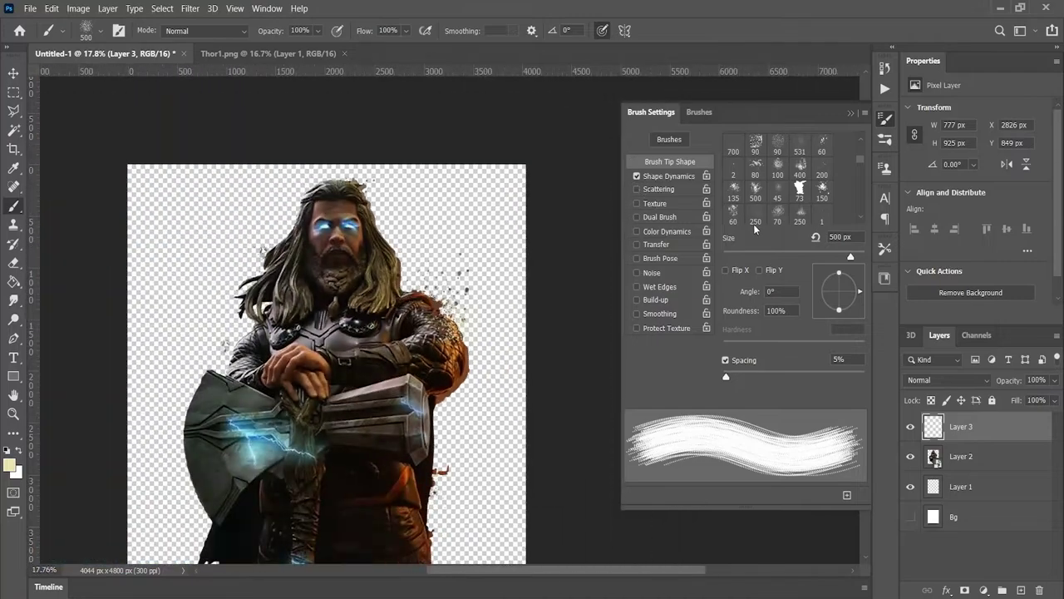
Pick a scattered spatter tip, rotate it to 105°, and paint splatter beside the figure.
scroll(800, 203, up, 3)
click(821, 188)
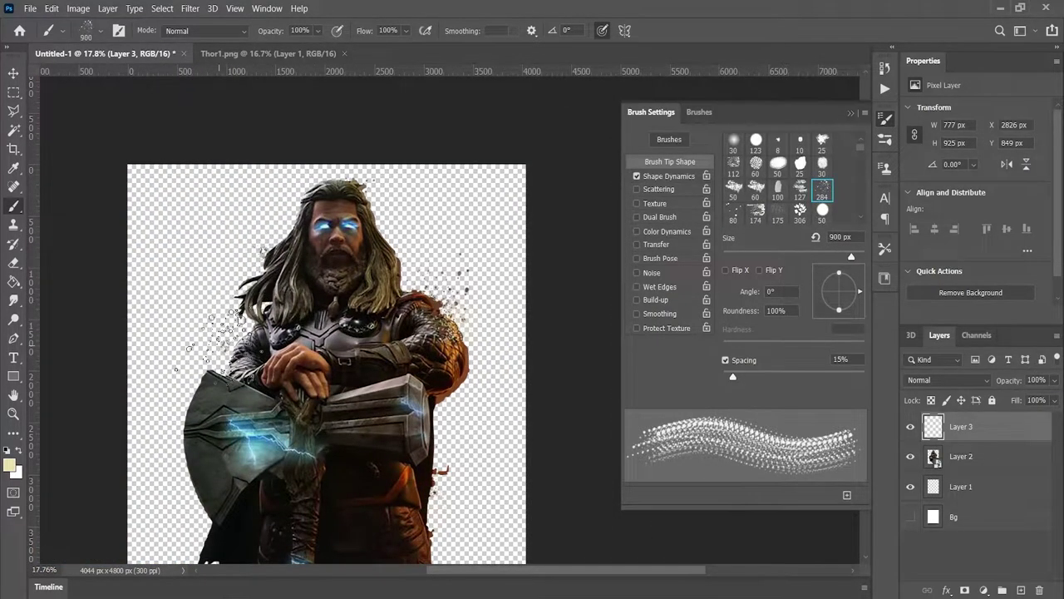
scroll(223, 333, up, 5)
key(shift+Left)
key(shift+Left)
key(shift+Left)
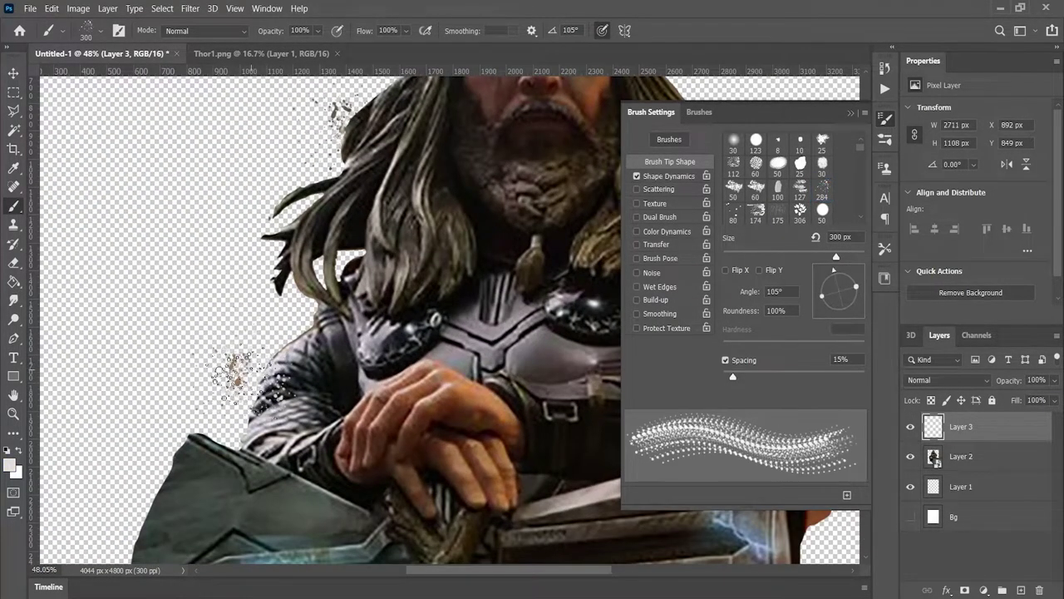
scroll(295, 229, up, 5)
scroll(250, 350, down, 2)
drag(246, 353, 275, 407)
scroll(275, 418, down, 3)
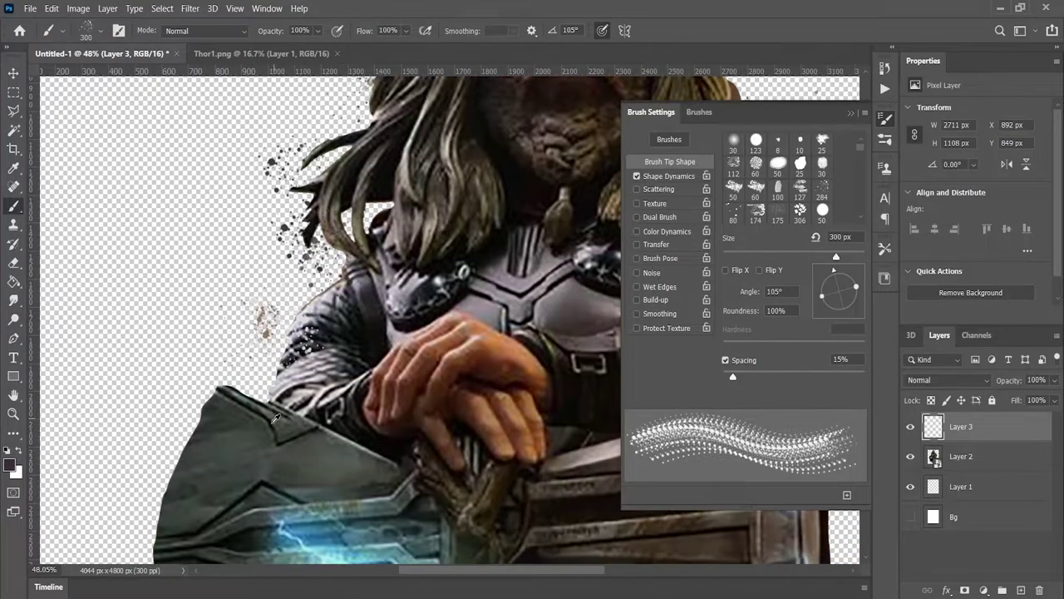
Flip the tip angle to -105° and dab splatter onto the top of Thor's hair.
key(shift+Left)
key(shift+Left)
key(shift+Left)
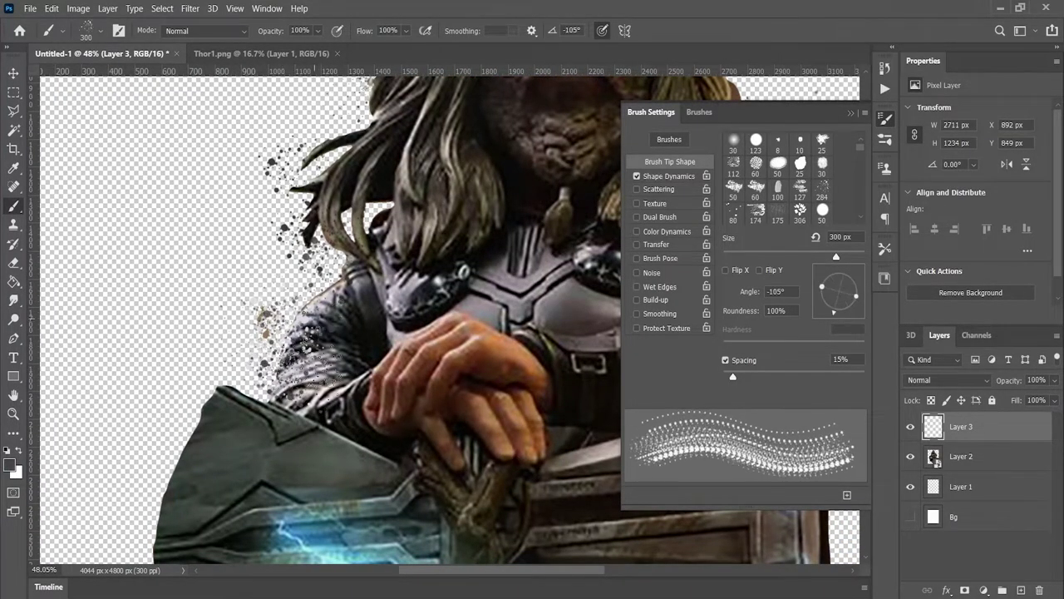
drag(279, 359, 441, 206)
scroll(498, 216, up, 3)
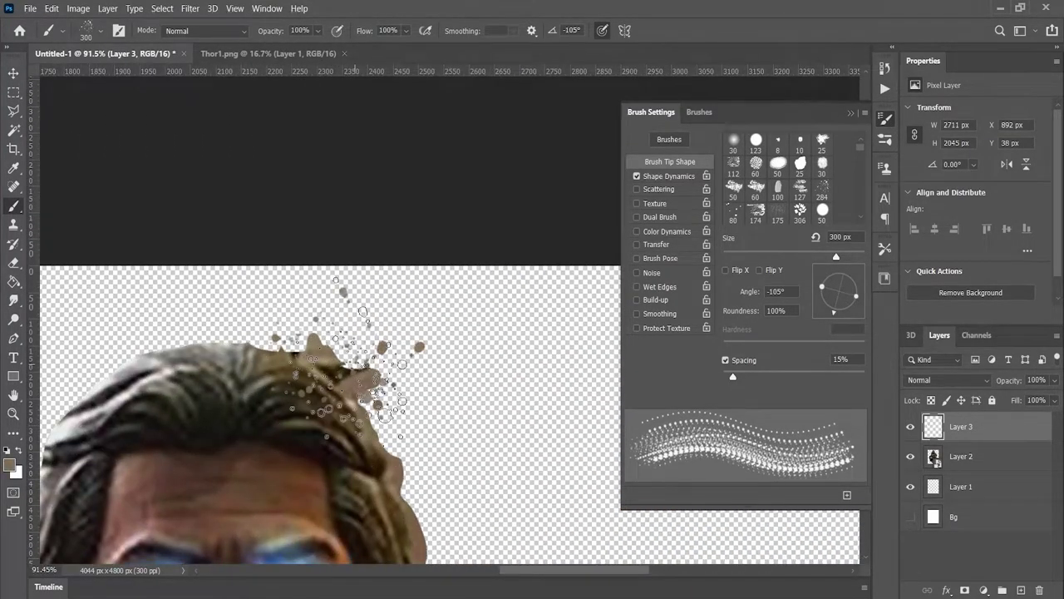
scroll(366, 441, down, 4)
scroll(350, 391, up, 1)
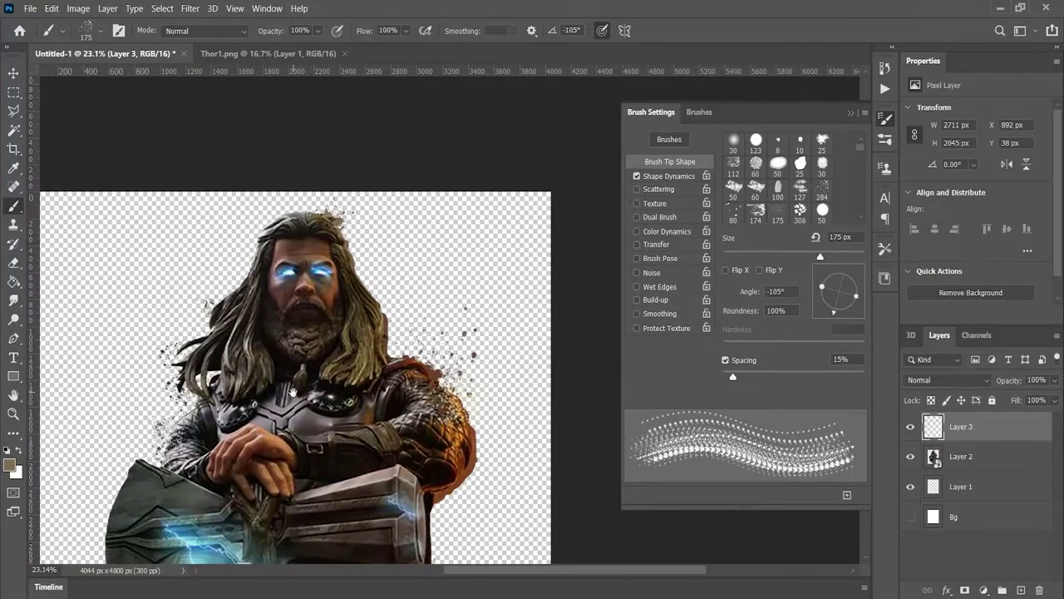
scroll(341, 381, up, 1)
scroll(401, 319, up, 1)
scroll(402, 319, up, 2)
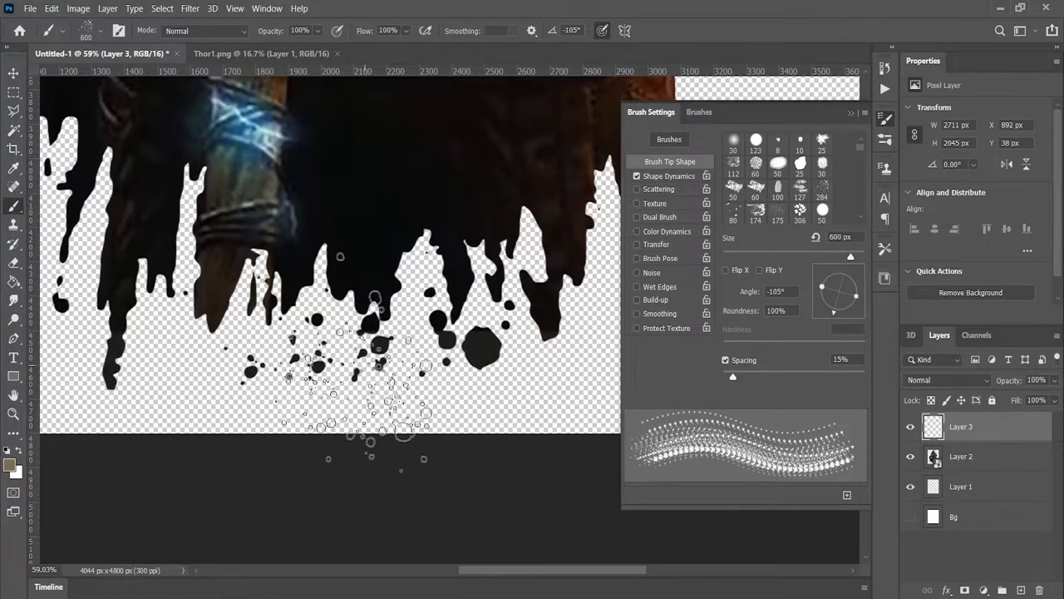
scroll(358, 375, down, 2)
Spray black spatter along the dripping bottom edge, then sample brown and rotate the tip to 15°.
key(d)
scroll(277, 403, down, 1)
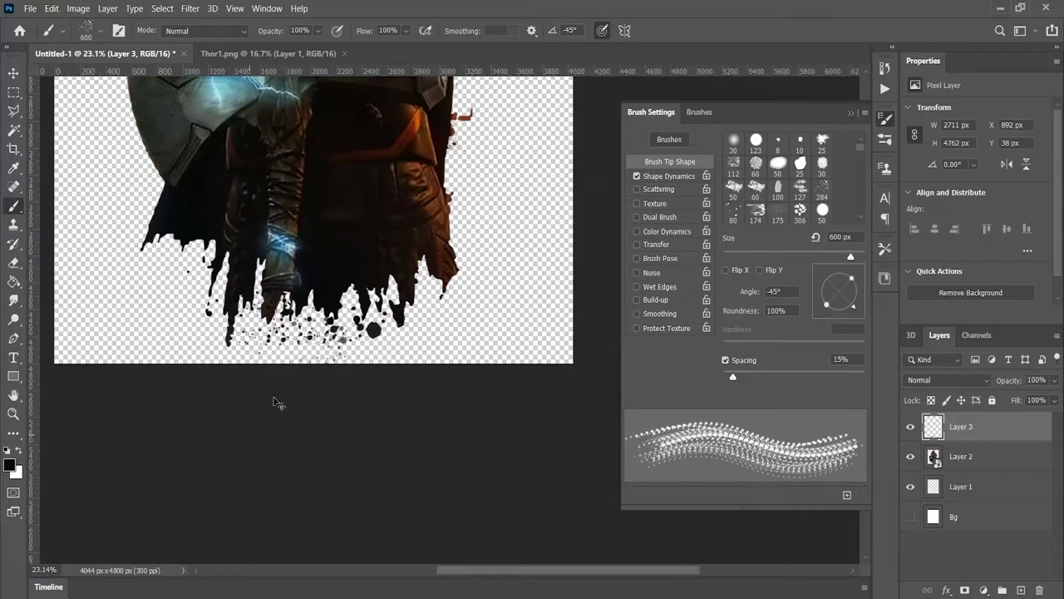
drag(432, 224, 461, 454)
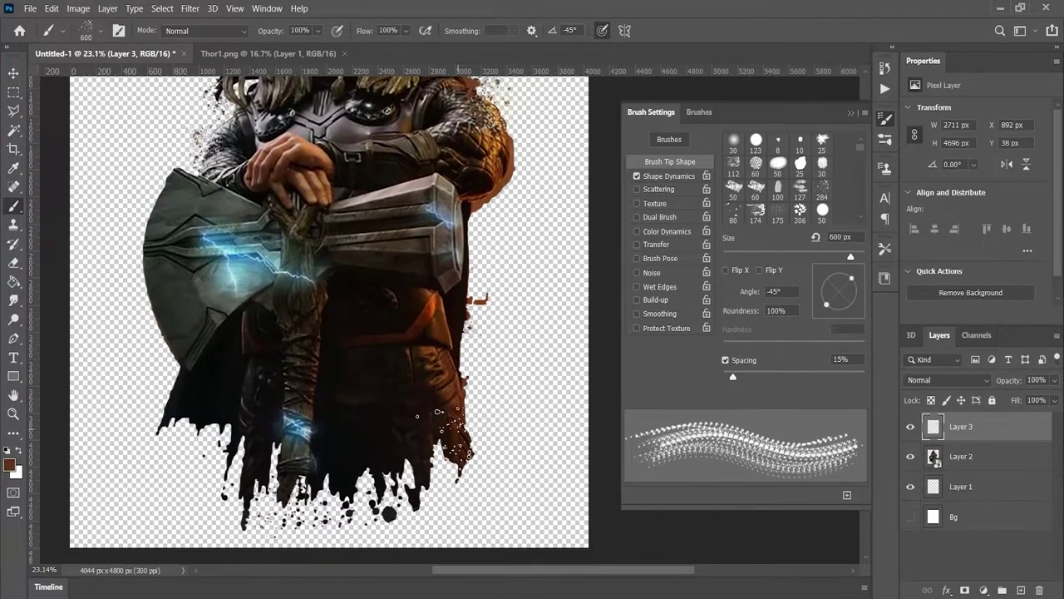
alt+click(461, 453)
key(shift+Right)
key(shift+Right)
key(shift+Right)
scroll(416, 374, down, 2)
scroll(370, 295, up, 2)
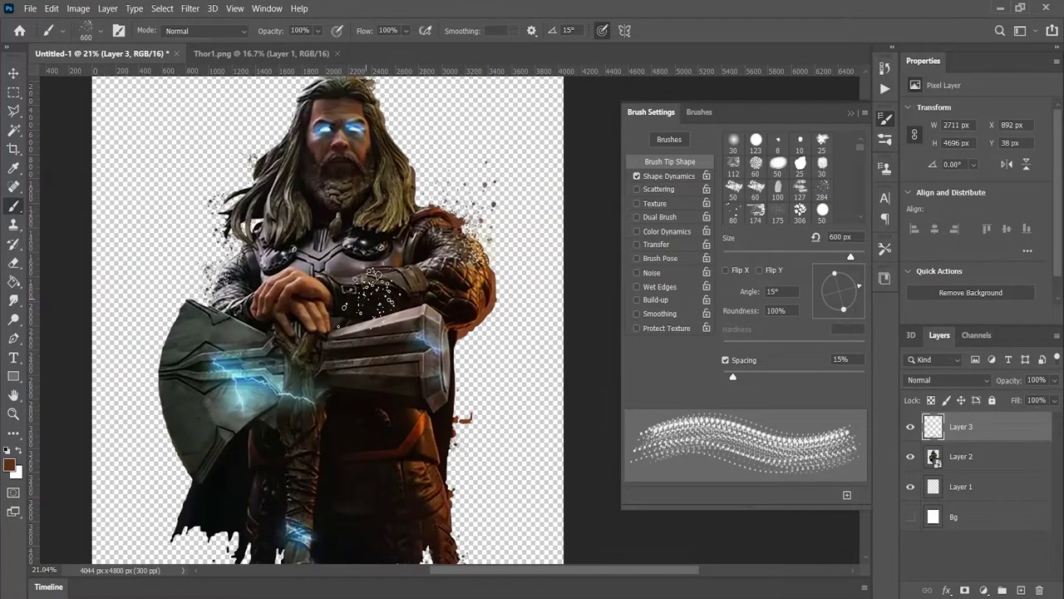
scroll(371, 295, down, 1)
scroll(370, 295, down, 1)
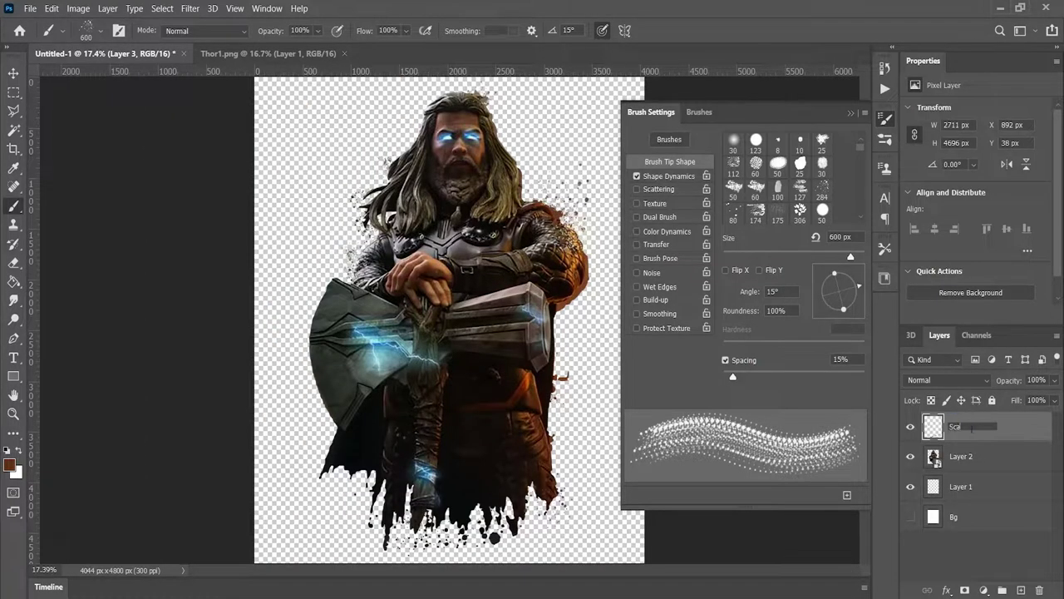
Move Scatter below Thor's layer and set the brush to 200 px at -150°.
drag(975, 445, 976, 464)
scroll(481, 230, up, 5)
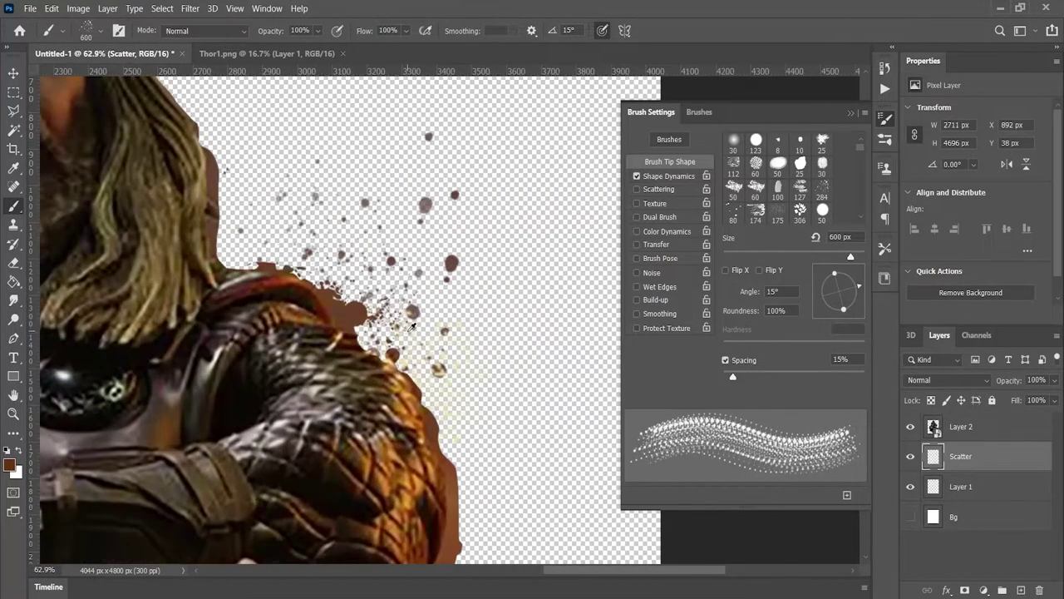
key(shift+Left)
key(shift+Left)
key(shift+Left)
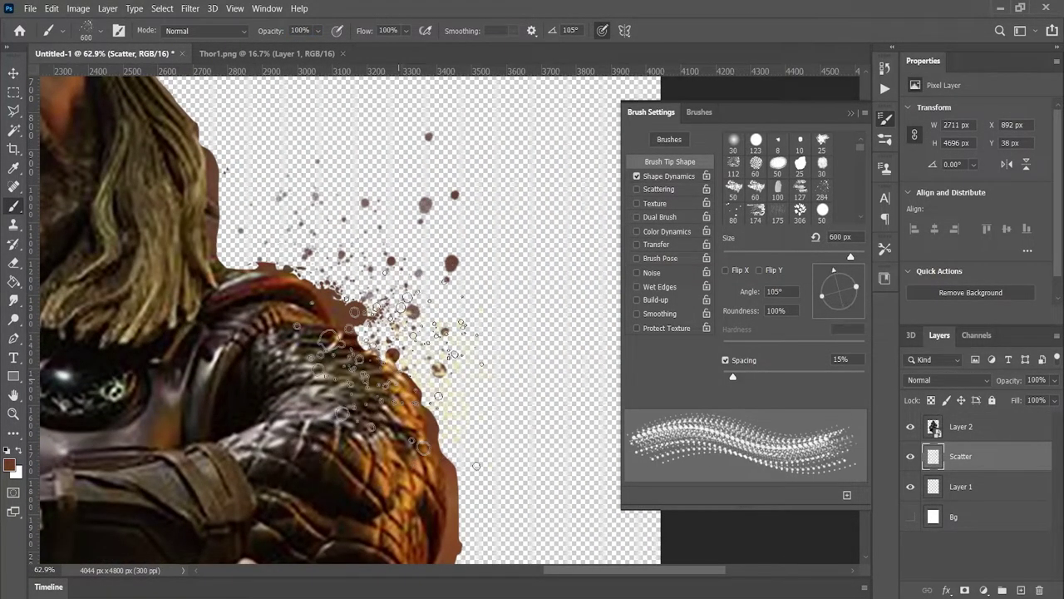
key(bracketleft)
key(bracketleft)
key(bracketleft)
key(shift+Right)
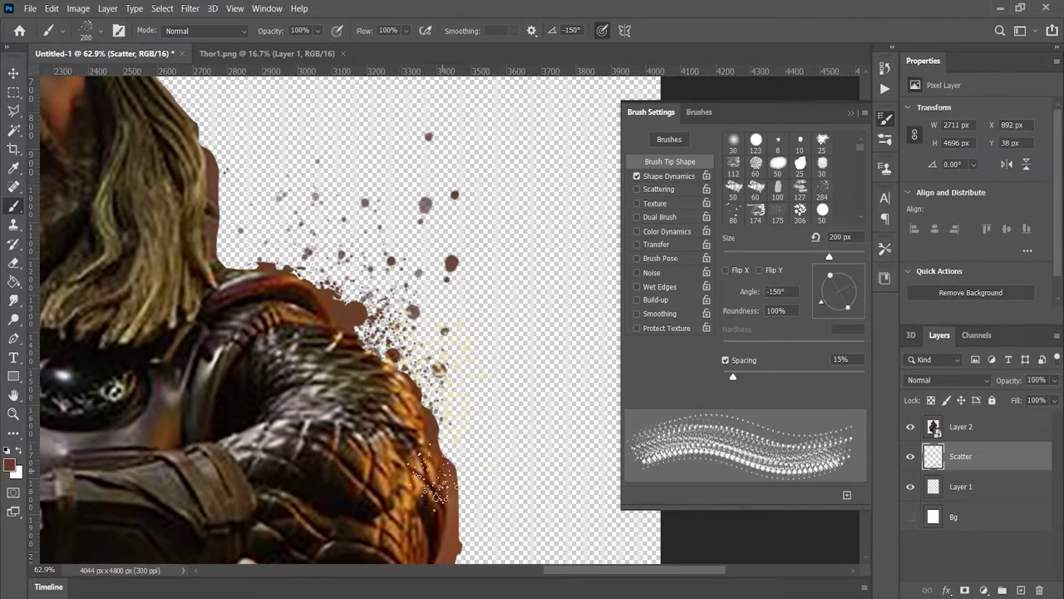
scroll(404, 403, down, 2)
scroll(403, 404, down, 3)
key(F5)
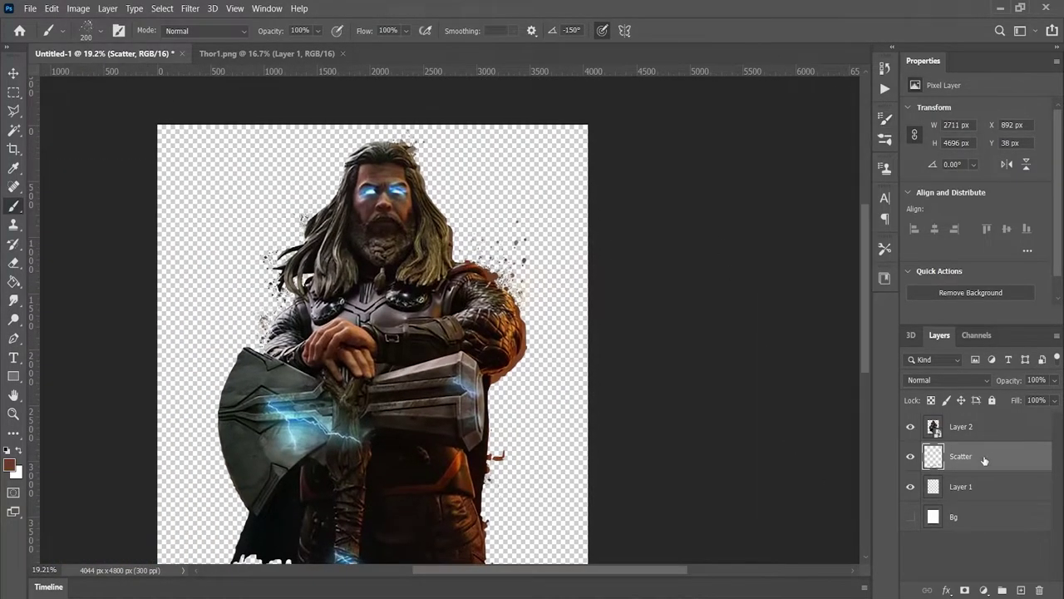
drag(659, 346, 692, 327)
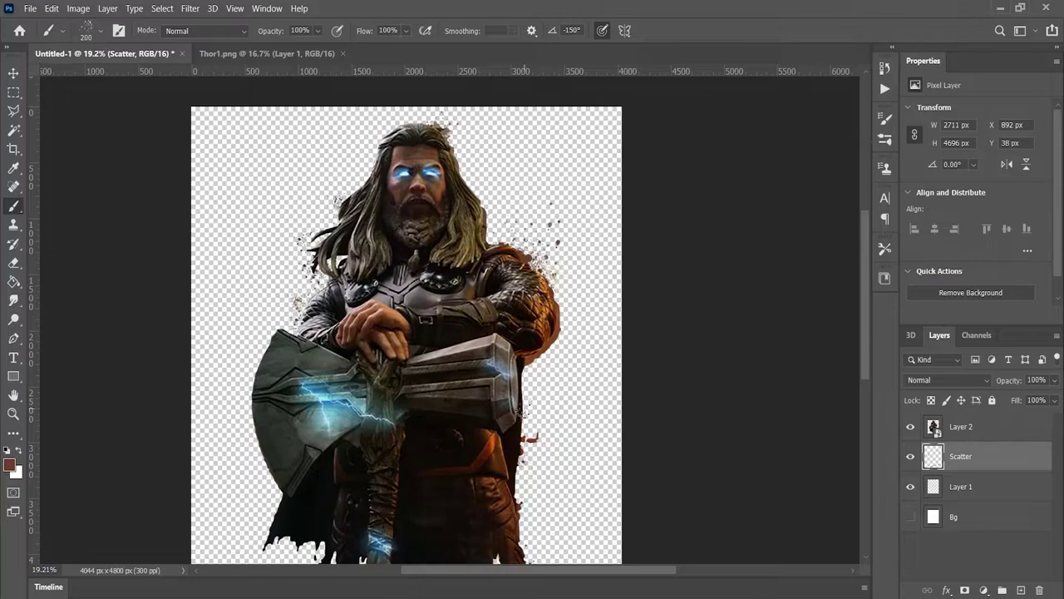
Add a new empty layer on top and bring the axe into view.
scroll(441, 389, up, 2)
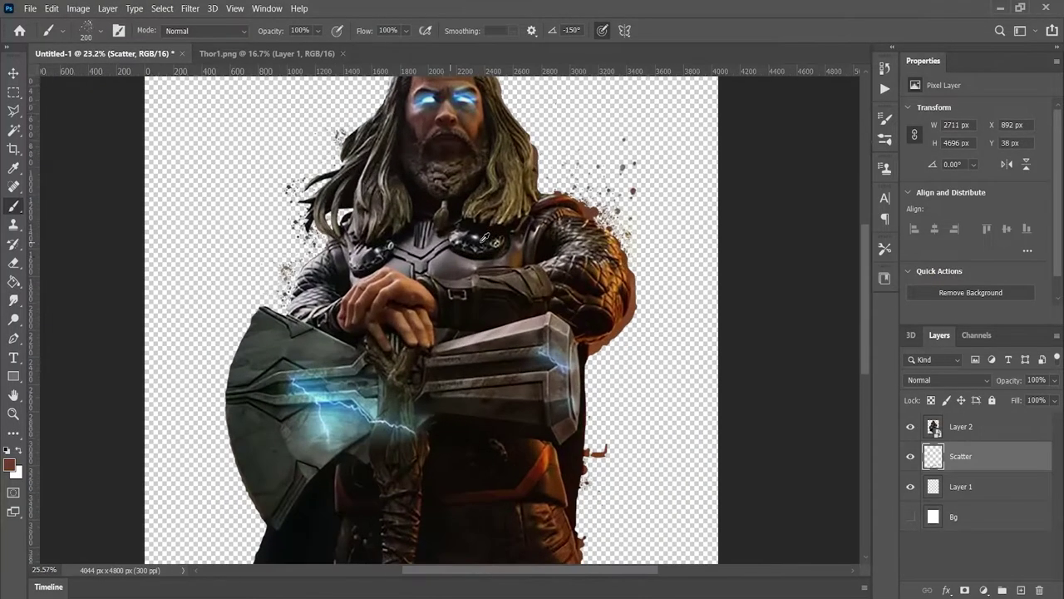
key(ctrl+shift+alt+n)
scroll(441, 388, up, 2)
drag(442, 389, 465, 139)
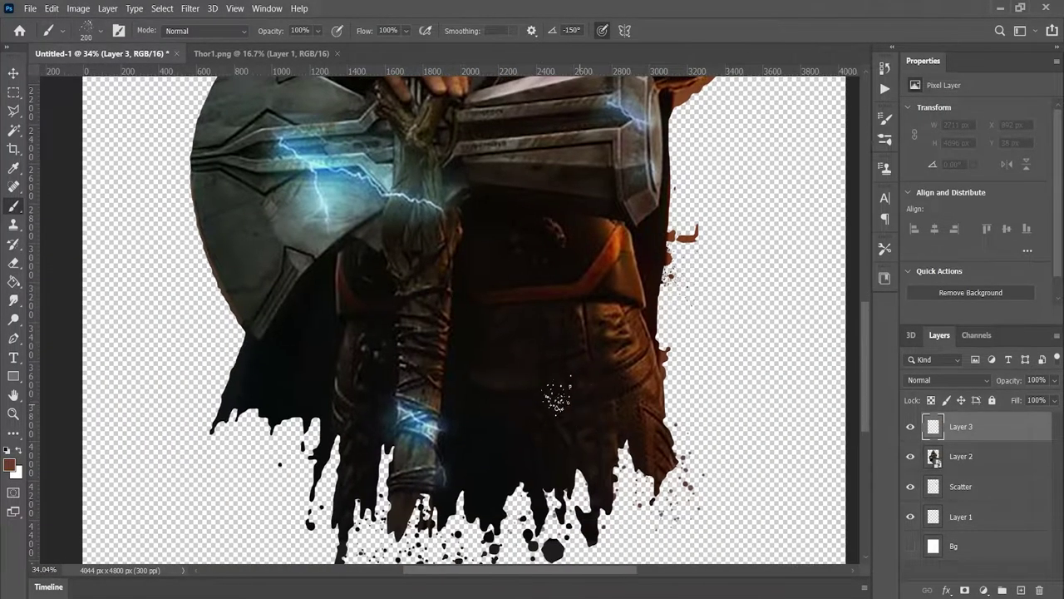
Choose a soft cloudy brush tip and sample a light blue from the lightning.
key(F5)
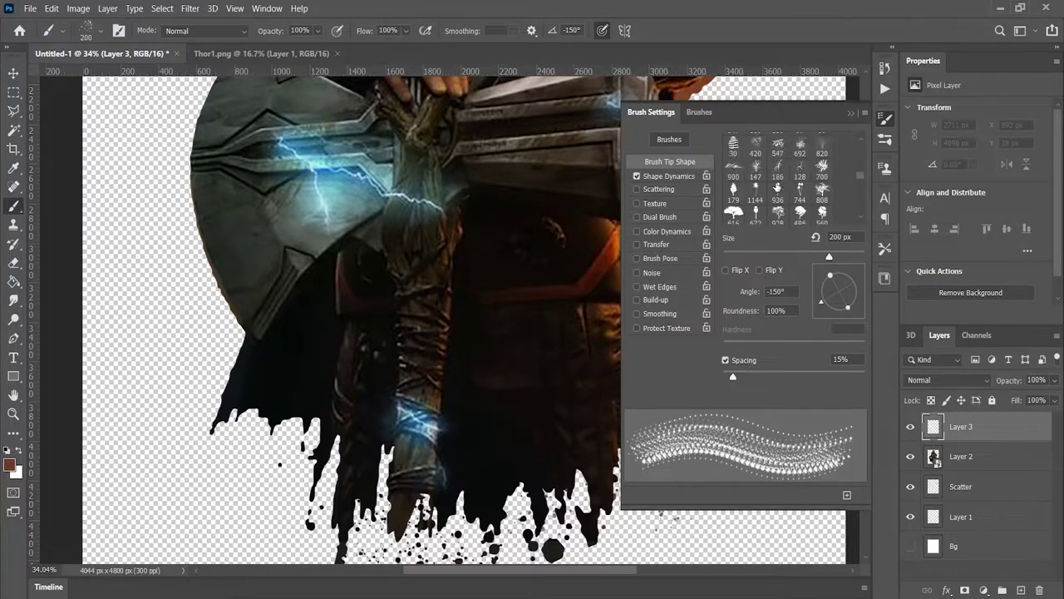
scroll(776, 188, up, 3)
scroll(776, 187, up, 3)
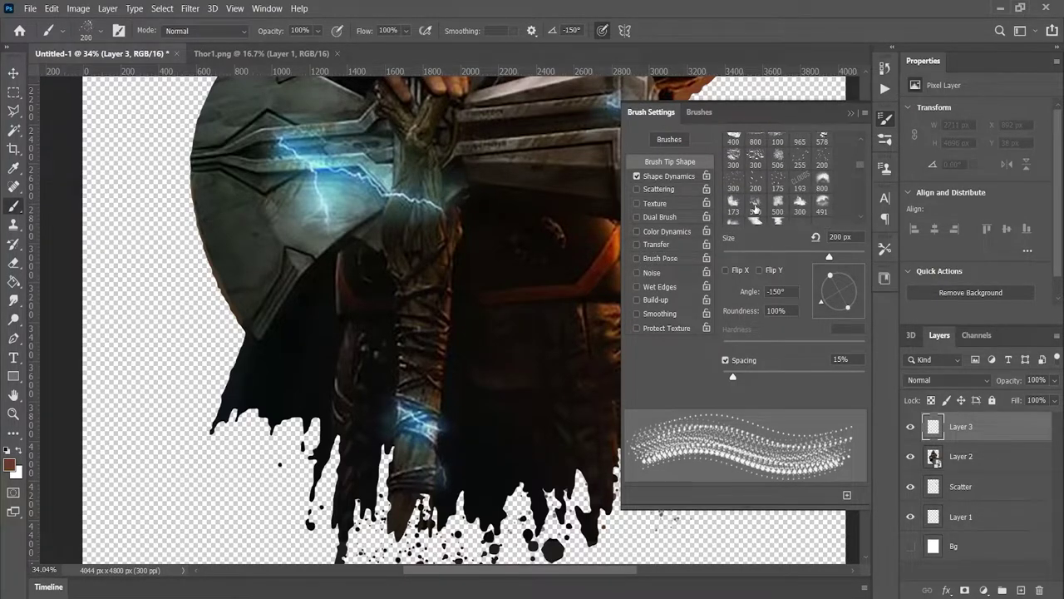
click(755, 206)
key(F5)
scroll(333, 316, up, 3)
alt+click(326, 313)
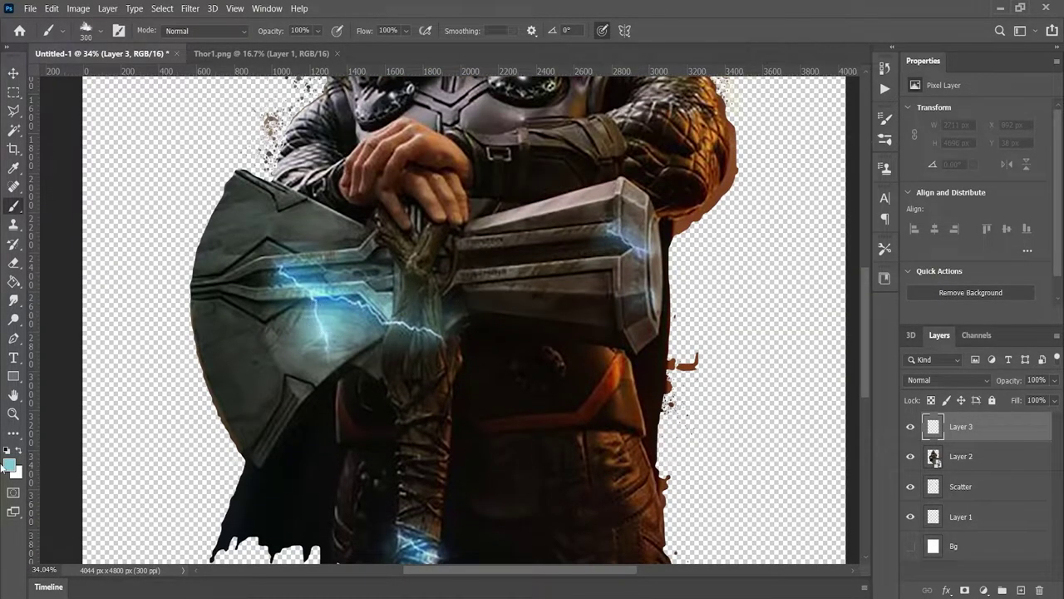
Paint a bright cyan glow over the axe head and blend that layer as Soft Light.
click(9, 463)
click(834, 92)
click(320, 308)
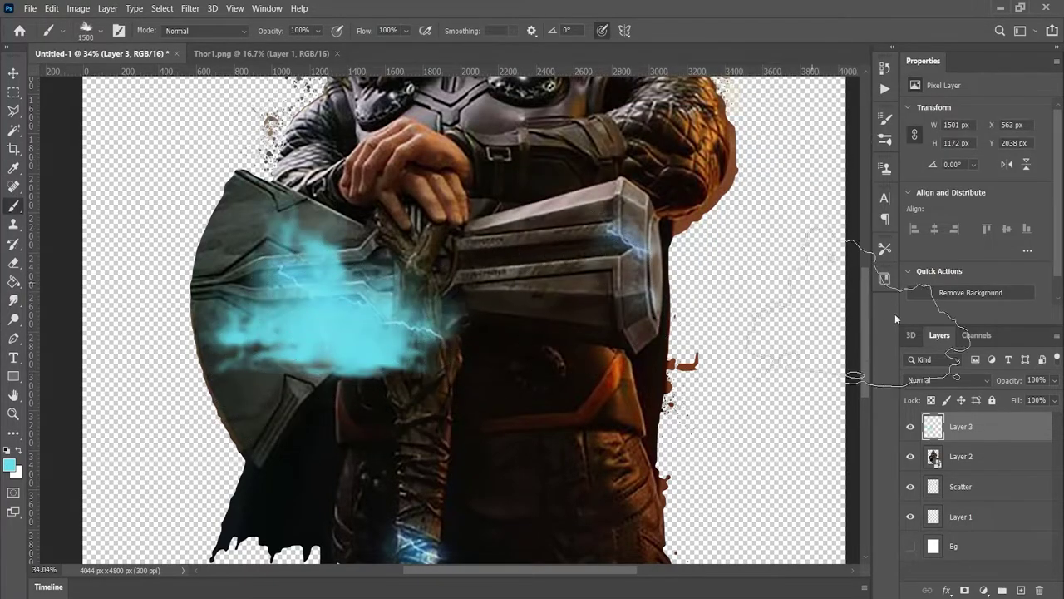
click(948, 380)
click(948, 418)
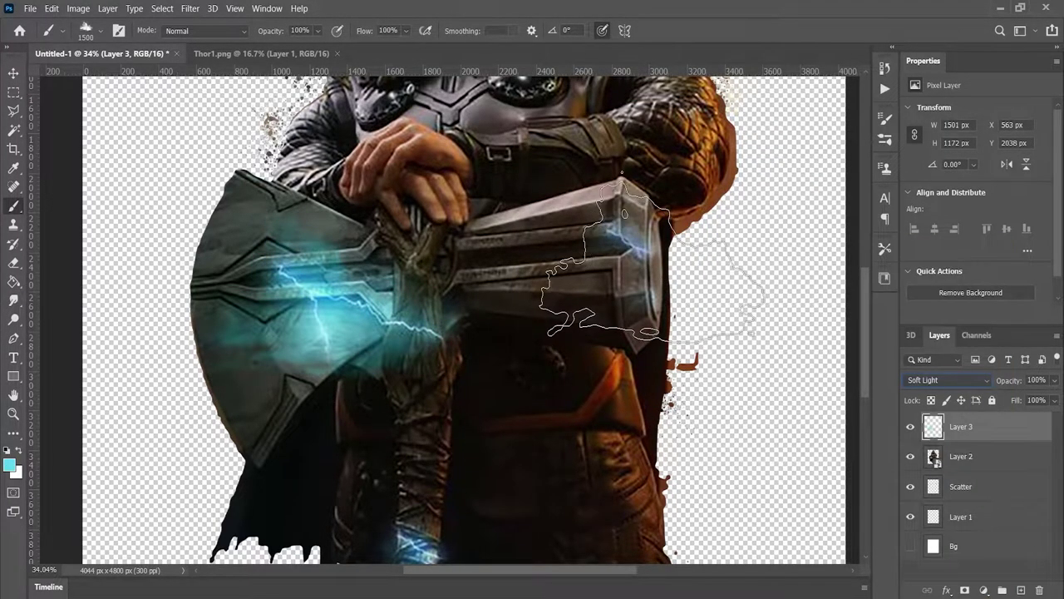
Resize the brush to 1100 px at a 60° angle, then down to 400 px.
key(bracketleft)
key(bracketleft)
key(bracketleft)
key(shift+Left)
key(shift+Left)
key(shift+Left)
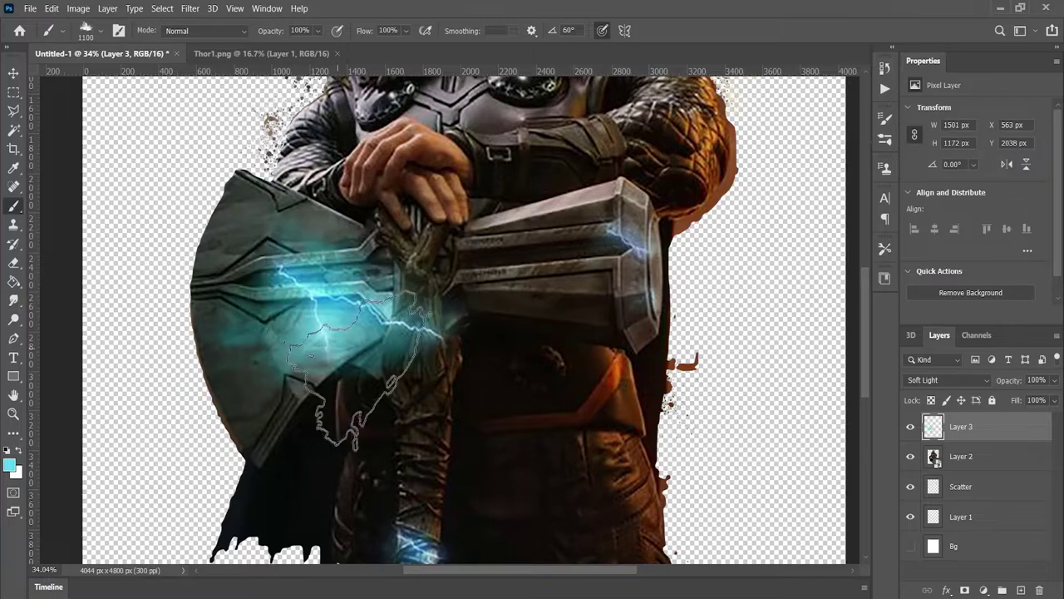
scroll(358, 370, up, 3)
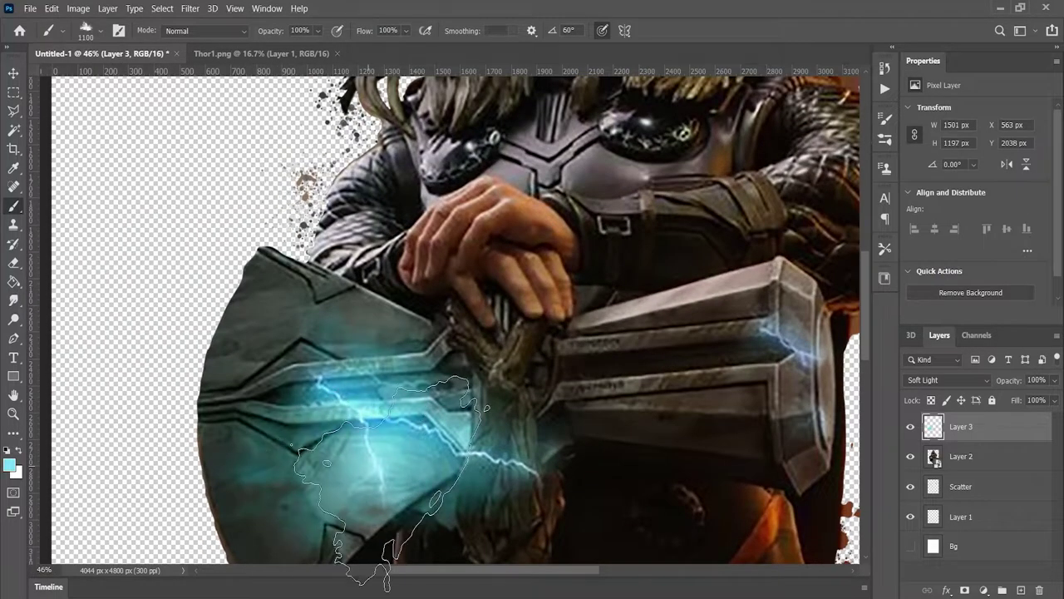
scroll(390, 482, down, 2)
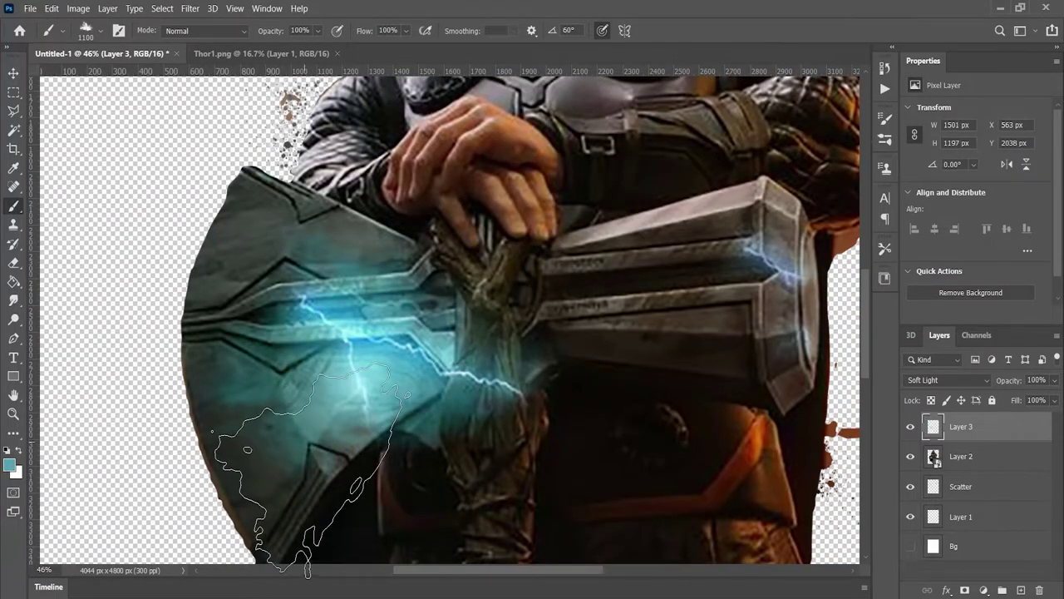
key(bracketleft)
key(bracketleft)
key(bracketleft)
scroll(341, 374, up, 2)
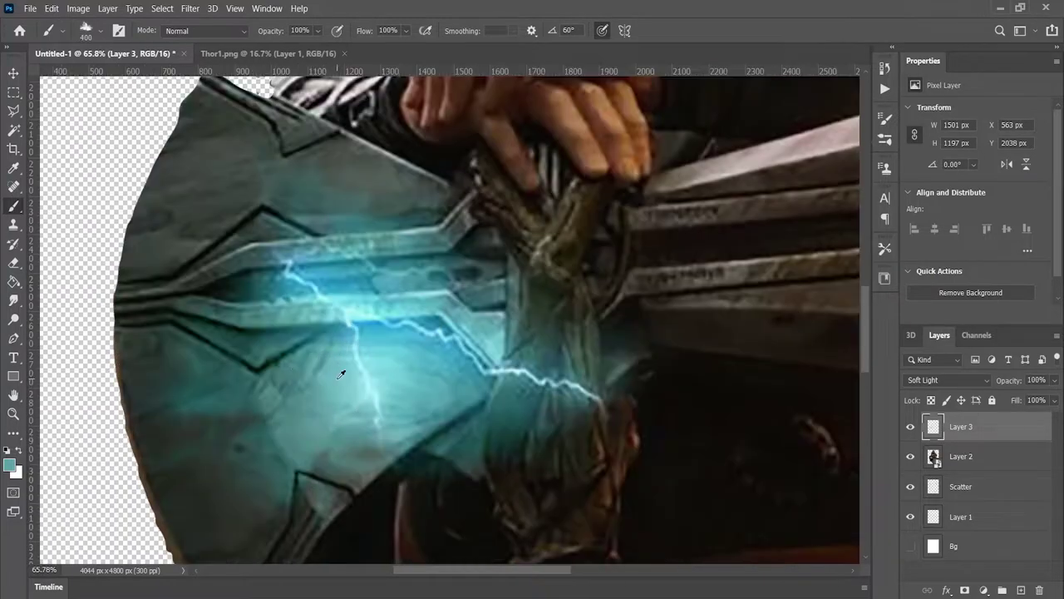
scroll(378, 447, down, 3)
On a new layer, dab cyan glow on the axe's far end, blended as Overlay.
key(ctrl+shift+alt+n)
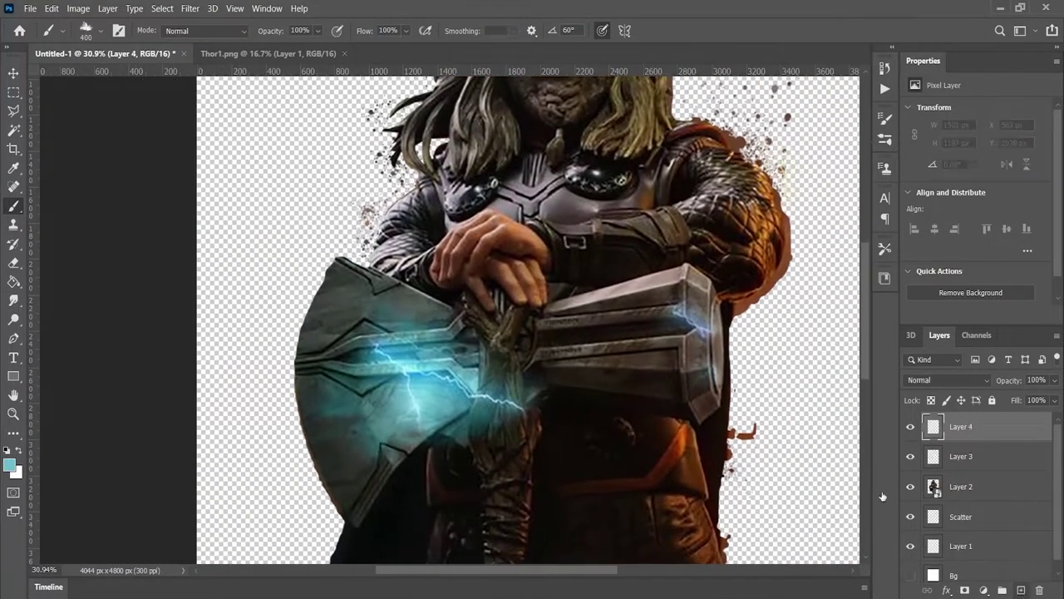
scroll(536, 386, up, 3)
click(537, 385)
click(948, 380)
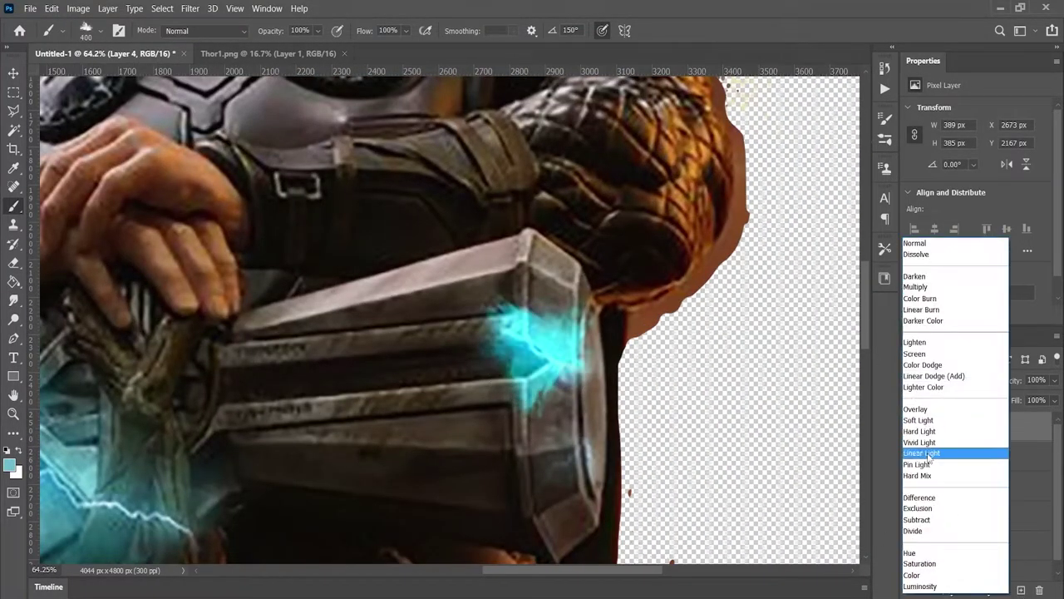
click(915, 407)
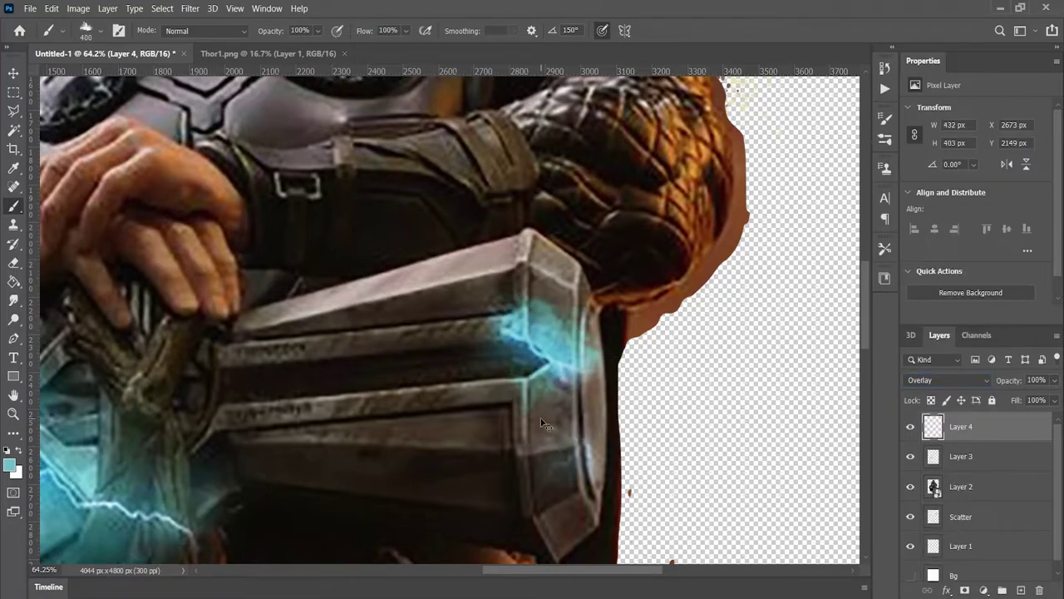
scroll(499, 439, down, 3)
scroll(424, 383, up, 3)
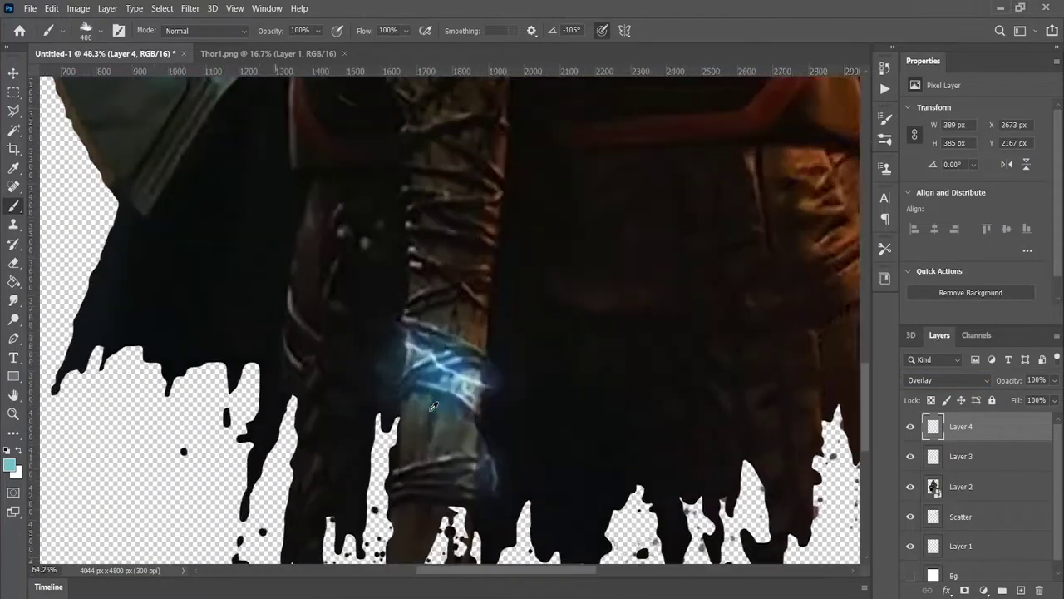
On another new layer, paint cyan glow on the handle wrap with a 700 brush.
key(ctrl+shift+alt+n)
click(436, 370)
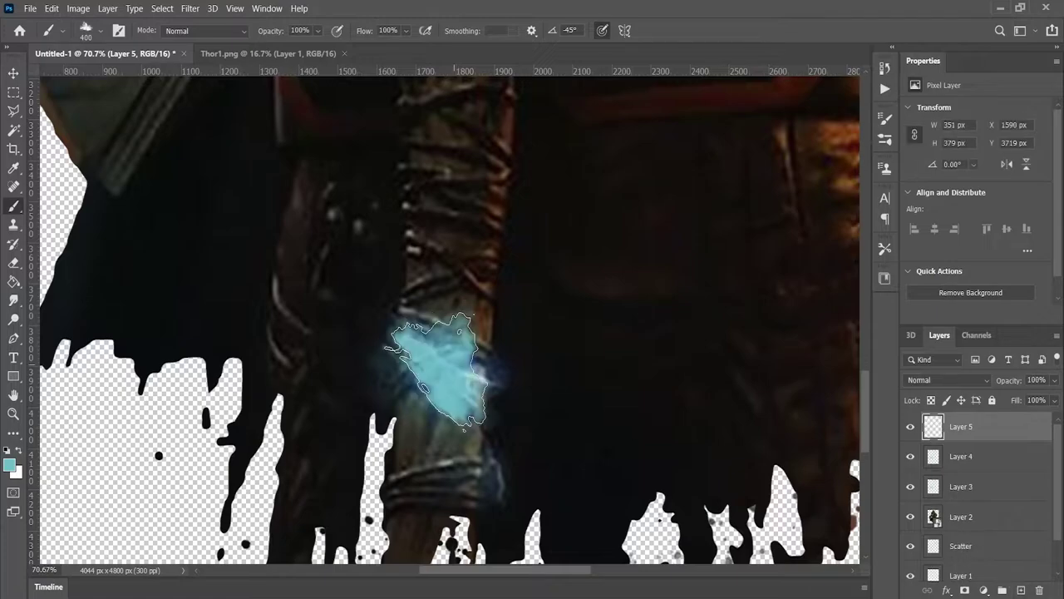
key(bracketright)
key(bracketright)
key(bracketright)
click(446, 366)
scroll(447, 366, down, 3)
Blend Layer 5 as Soft Light and set the brush size to 400.
click(948, 380)
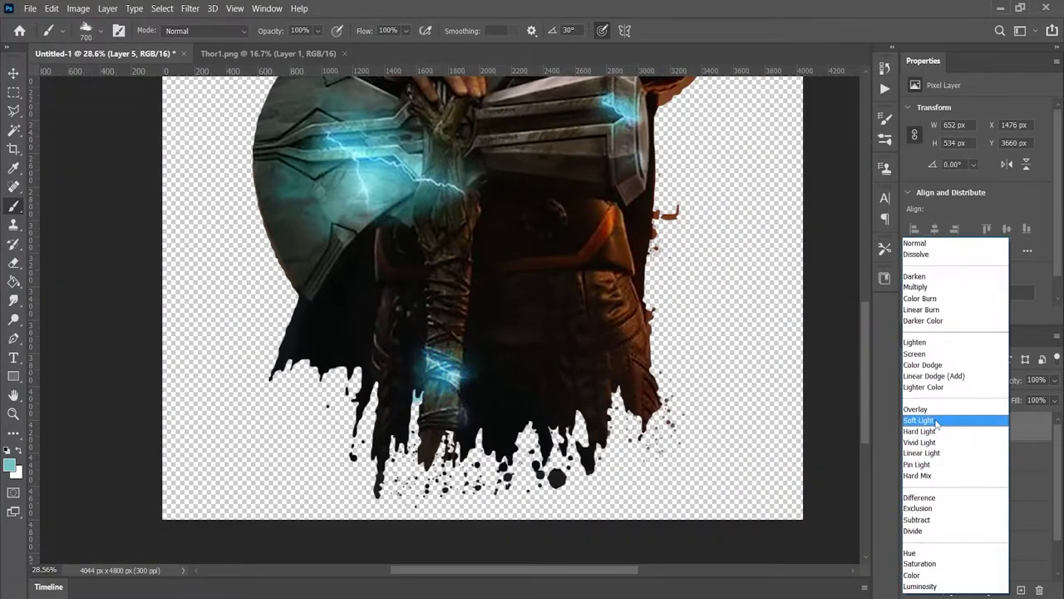
click(918, 420)
scroll(449, 404, up, 2)
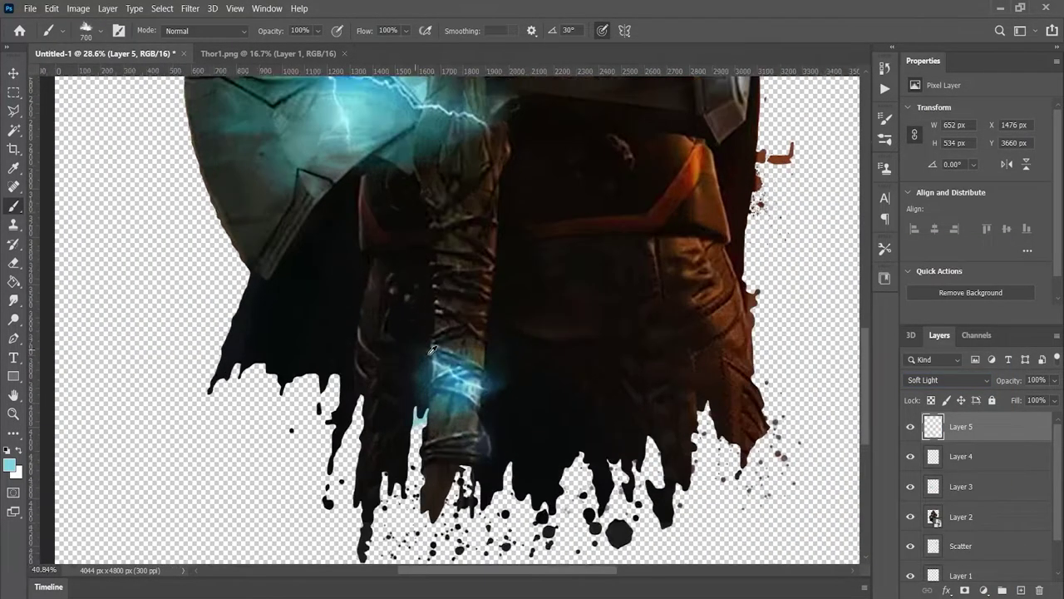
scroll(449, 404, up, 2)
key(bracketright)
key(bracketright)
scroll(499, 415, down, 2)
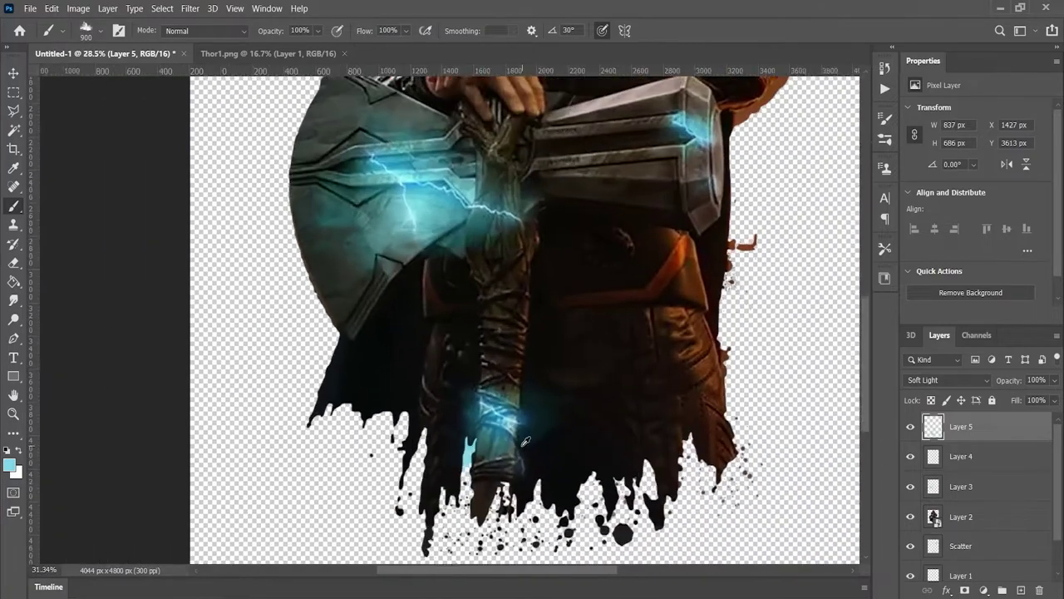
scroll(511, 422, up, 2)
key(bracketleft)
key(bracketleft)
key(bracketleft)
scroll(482, 378, down, 1)
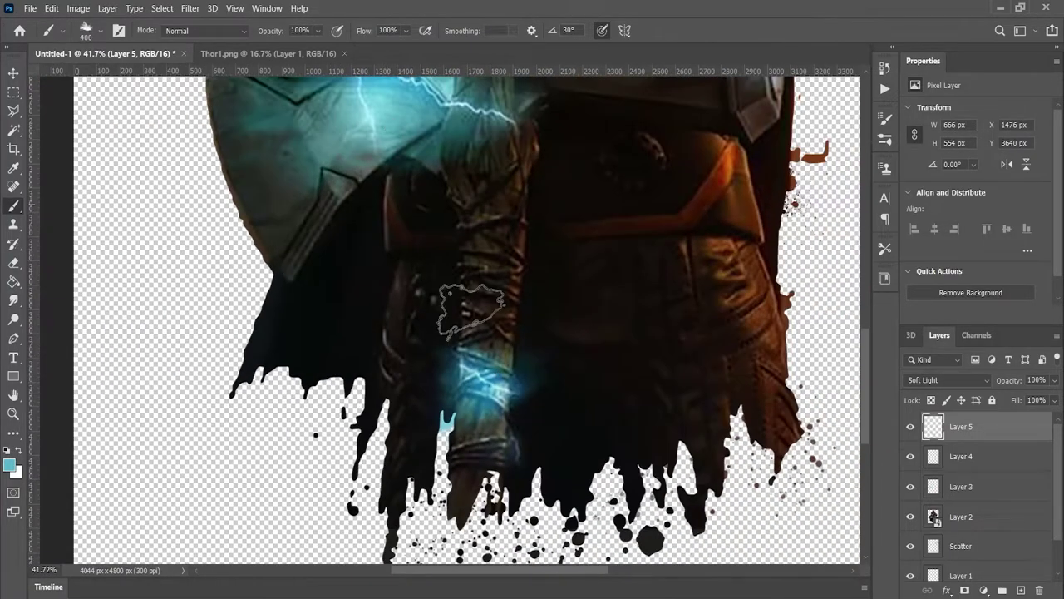
Confirm the cyan foreground colour and paint a cyan stroke across the handle wrap.
click(10, 466)
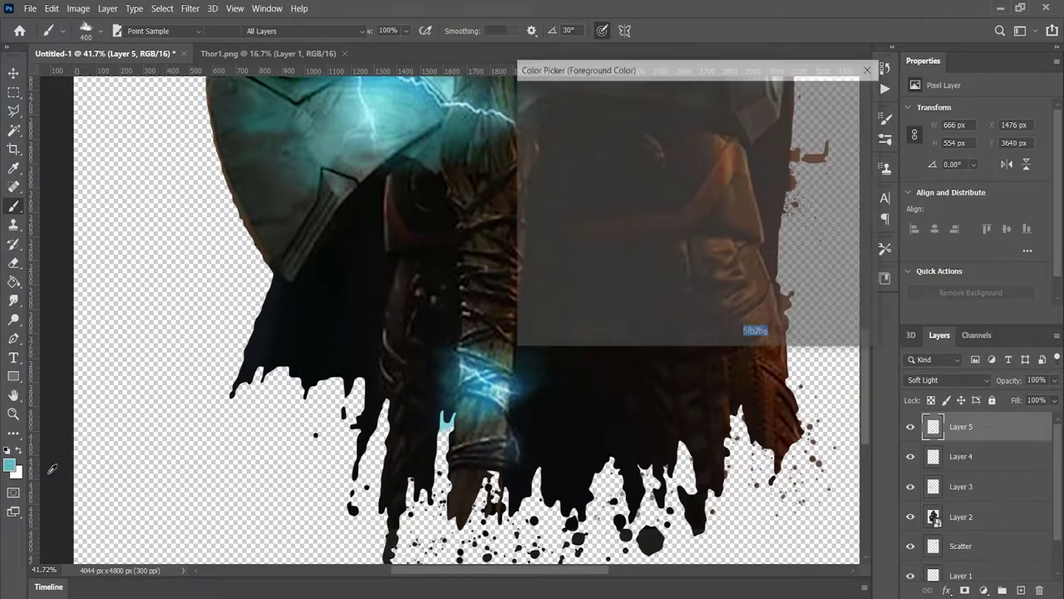
click(835, 95)
scroll(499, 375, up, 2)
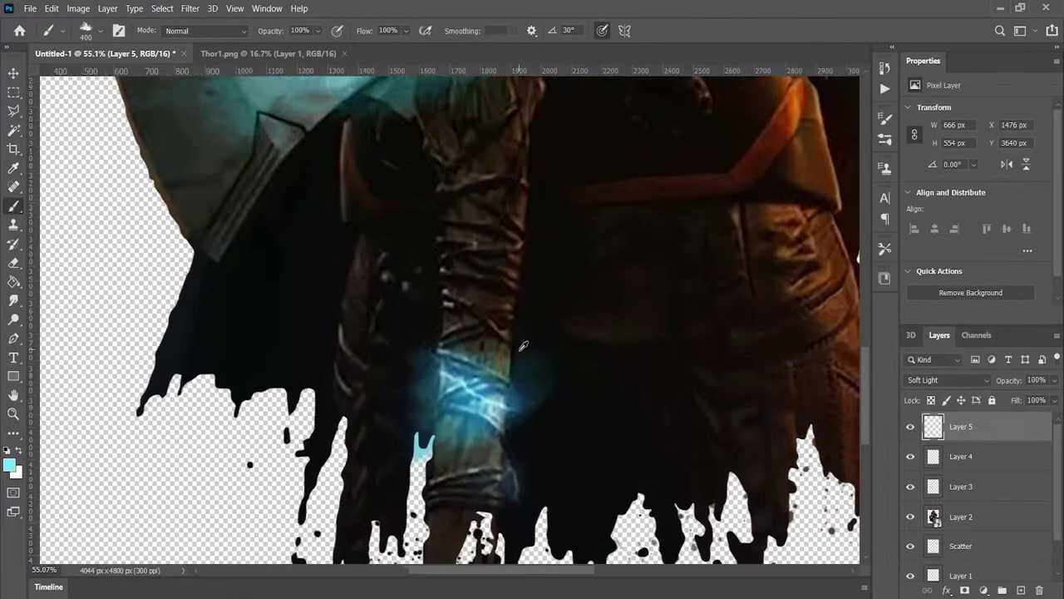
scroll(499, 374, up, 1)
drag(433, 391, 532, 399)
Add more cyan cloud glow on the handle and blend it as Soft Light.
key(F5)
click(733, 208)
key(F5)
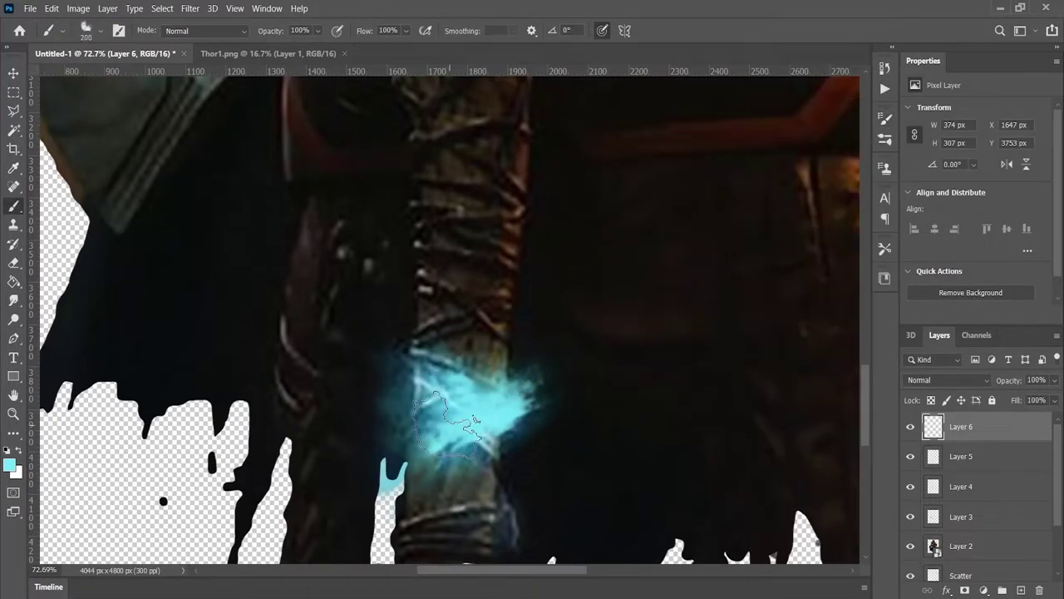
click(461, 391)
click(981, 381)
click(919, 472)
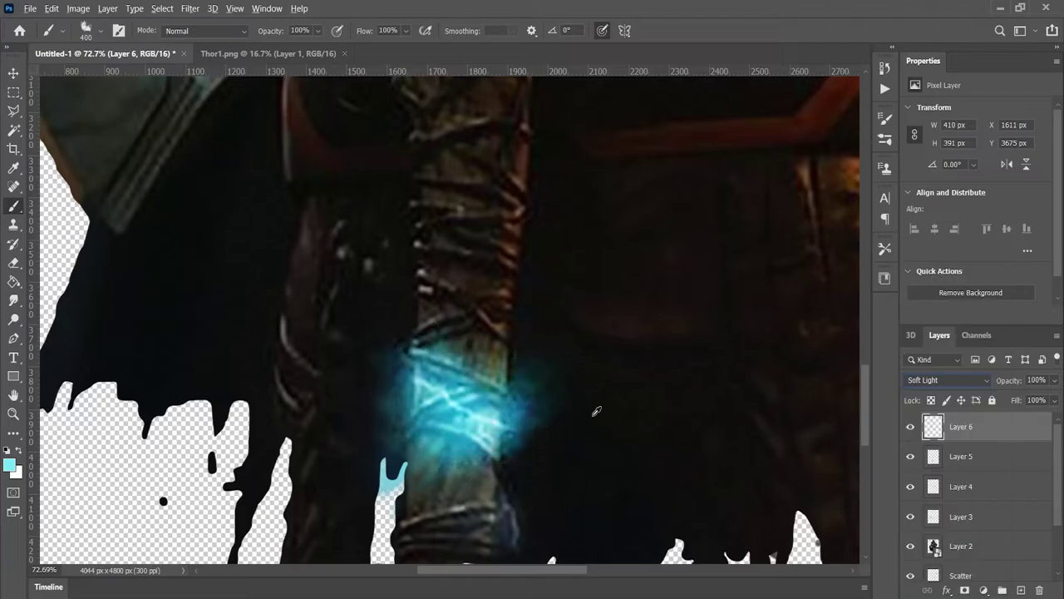
Lower Layer 6's glow opacity to 45%.
key(v)
scroll(449, 316, down, 3)
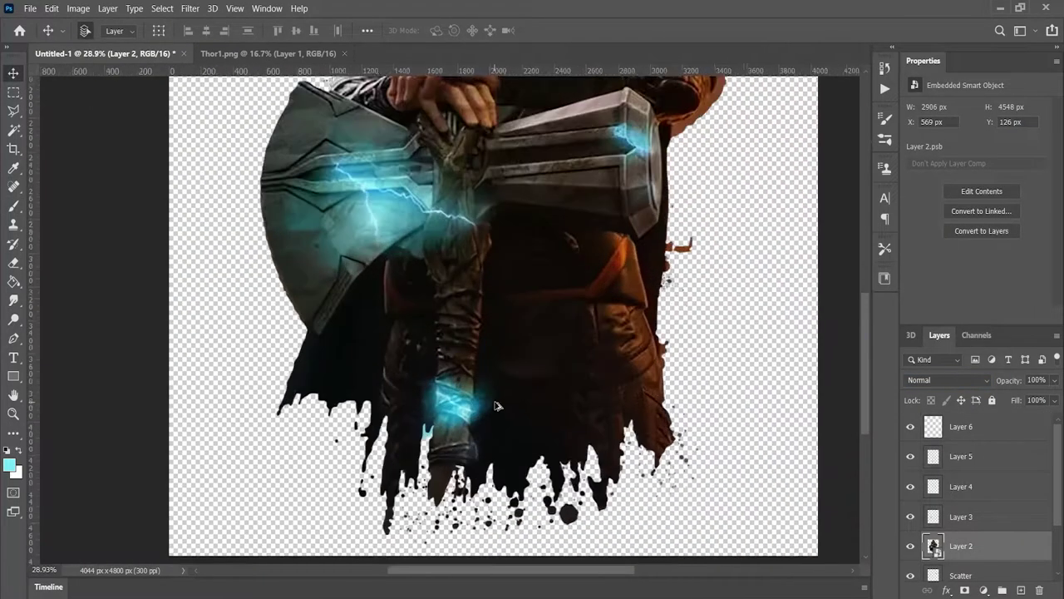
click(961, 426)
drag(1010, 379, 971, 391)
Group Layers 3 through 6 into a group named Light.
scroll(555, 325, down, 2)
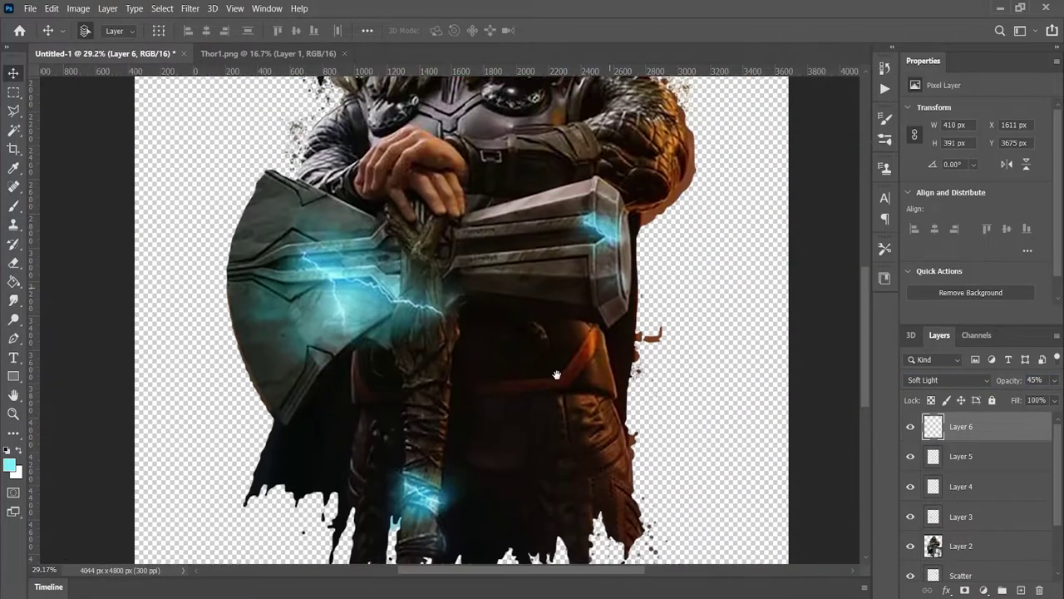
scroll(555, 324, down, 2)
click(981, 546)
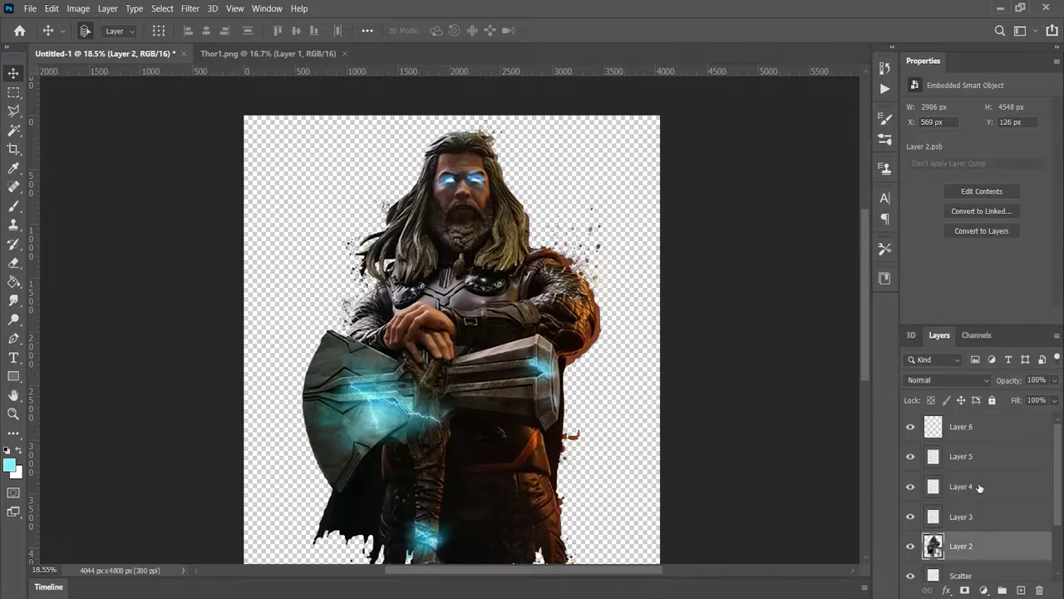
scroll(477, 320, up, 1)
scroll(476, 321, up, 1)
key(alt+period)
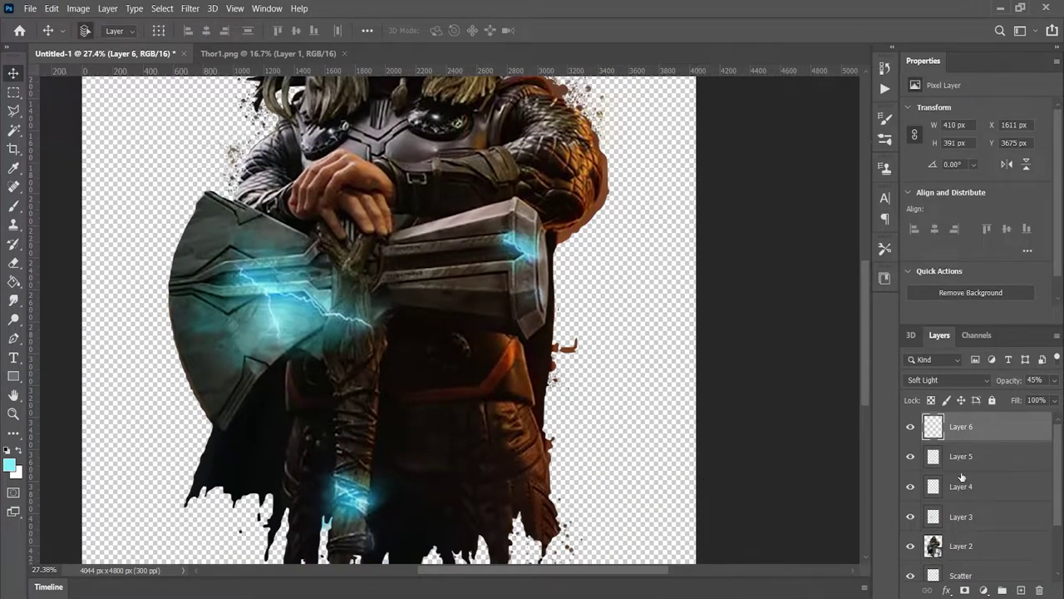
shift+click(959, 516)
key(ctrl+g)
double_click(965, 421)
text(L)
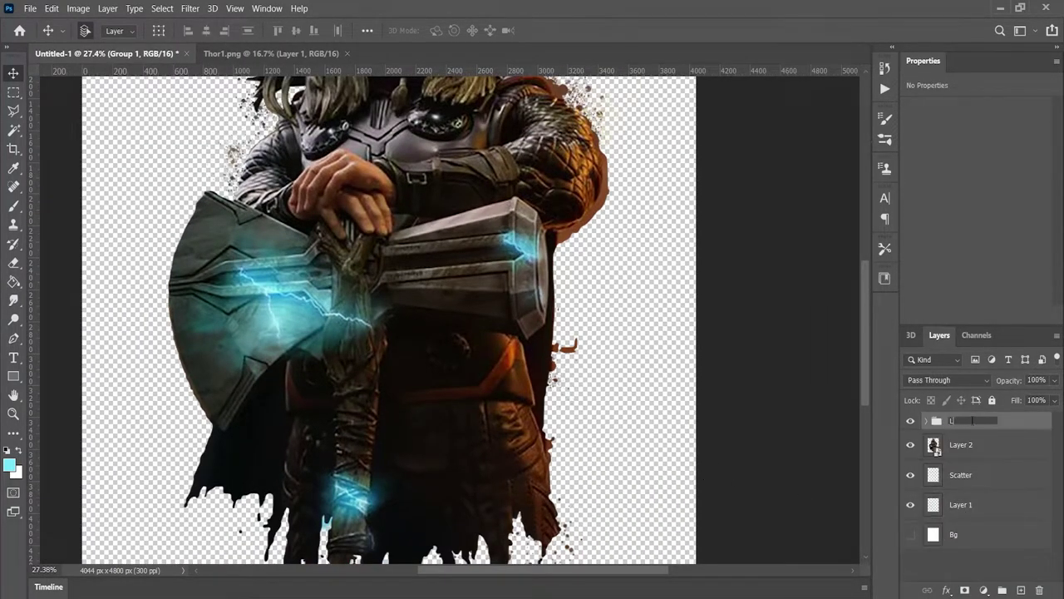
text(ight)
key(Return)
Switch to the Brush tool and add a new empty Layer 7.
scroll(523, 401, down, 1)
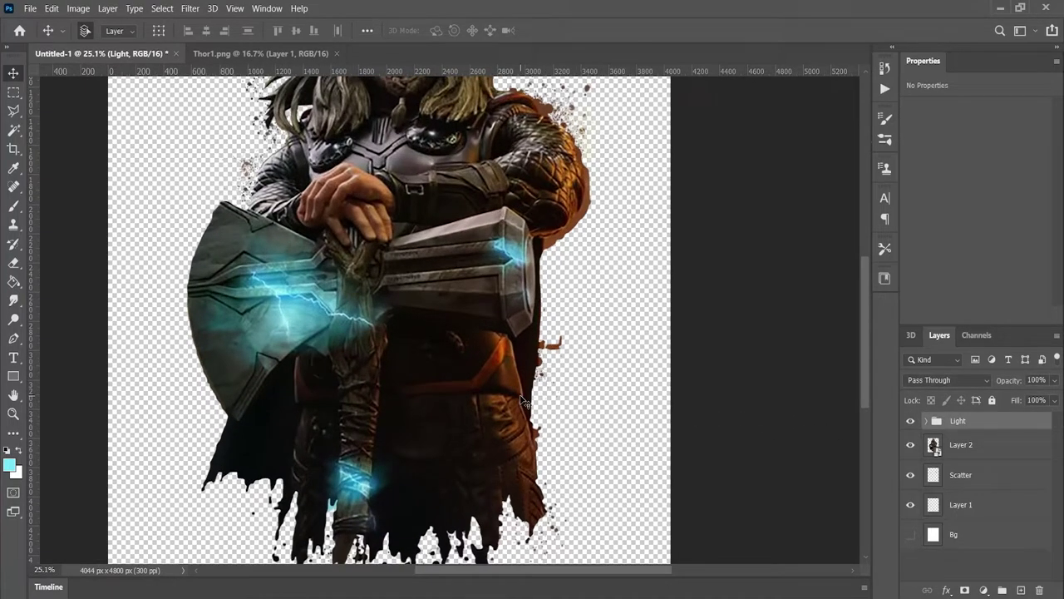
key(b)
key(ctrl+shift+alt+n)
key(F5)
Choose the Watercolor Build Up brush and shrink it to 50 px.
click(698, 111)
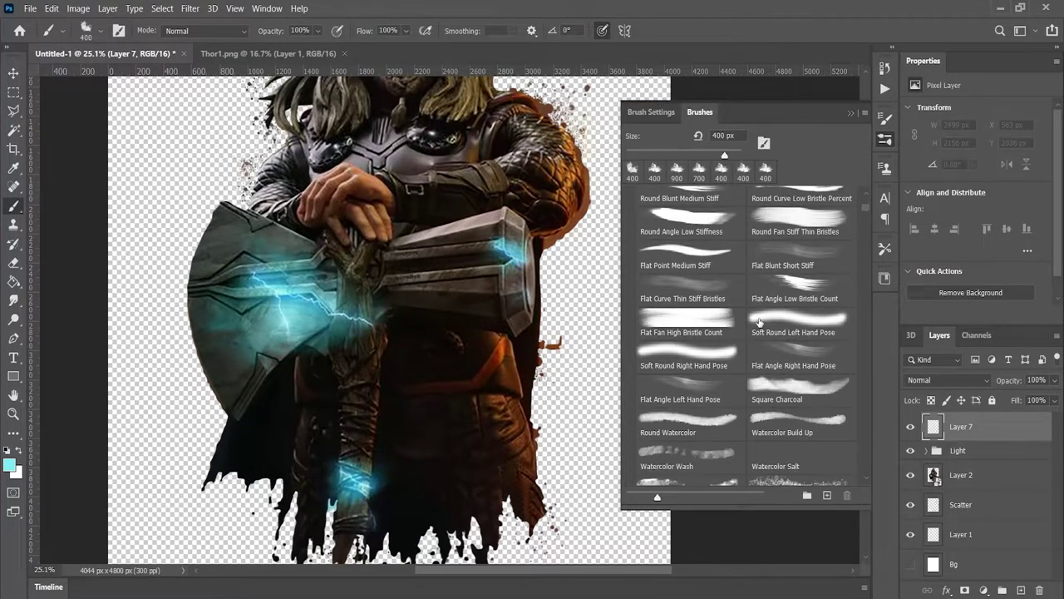
scroll(759, 322, down, 2)
click(799, 354)
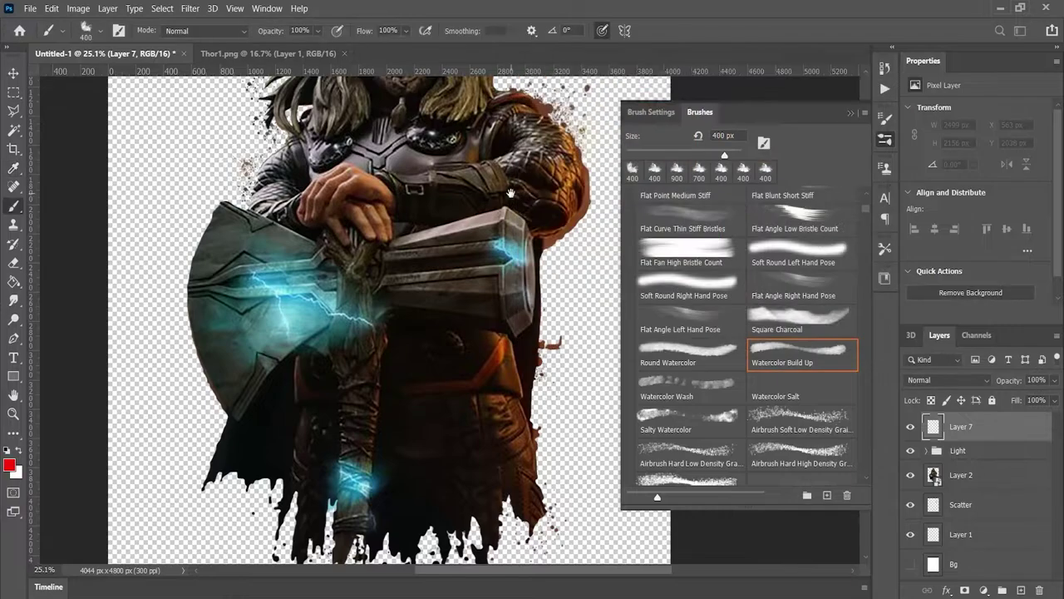
drag(511, 194, 369, 202)
key(bracketleft)
key(bracketleft)
key(bracketleft)
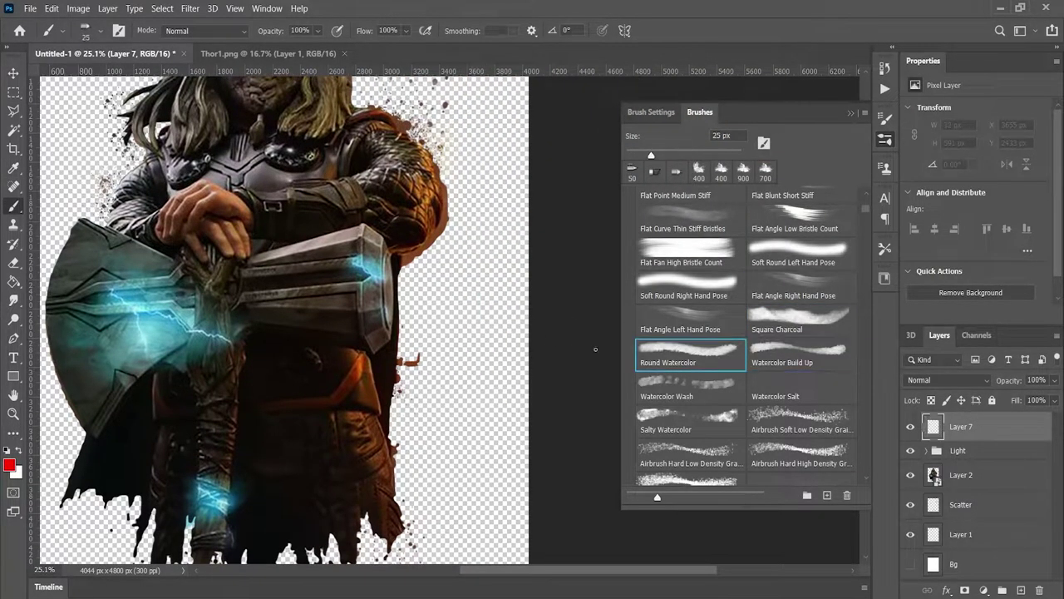
Paint and undo several red test strokes on empty canvas.
scroll(468, 341, up, 5)
drag(428, 204, 427, 324)
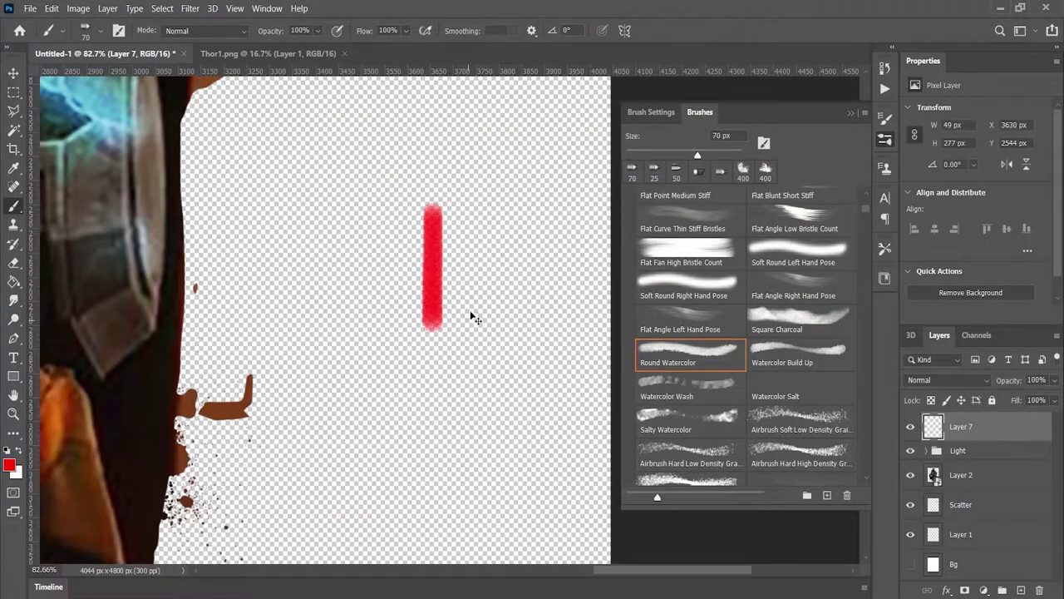
key(ctrl+z)
drag(442, 135, 456, 331)
key(ctrl+z)
drag(423, 290, 685, 291)
key(bracketleft)
key(bracketleft)
drag(491, 195, 507, 354)
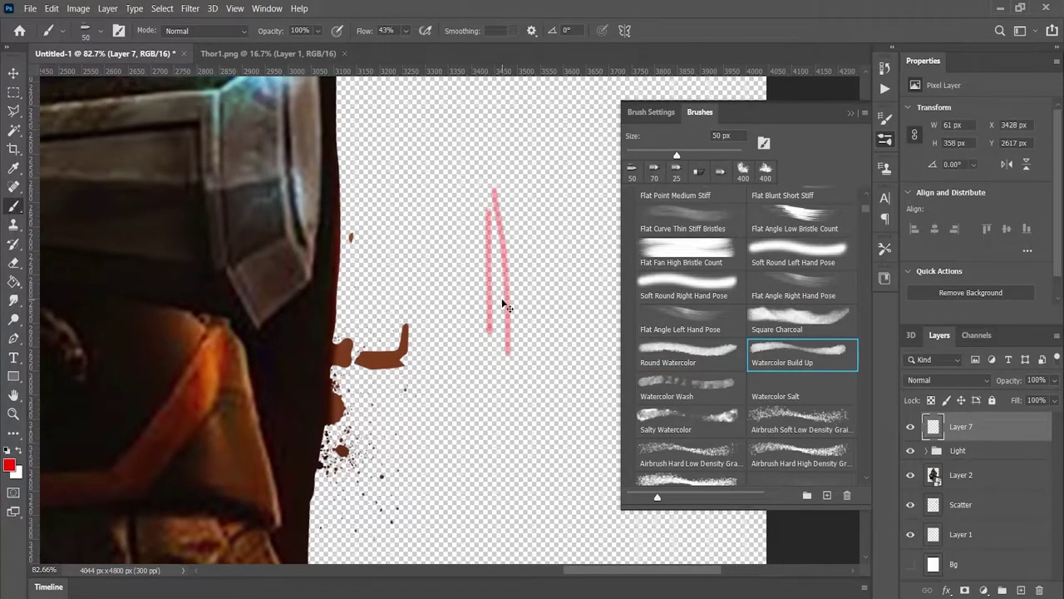
key(ctrl+z)
drag(541, 190, 541, 416)
key(ctrl+z)
scroll(691, 366, down, 1)
Test the Watercolor Wash and Square Charcoal brushes with trial strokes.
click(690, 366)
drag(511, 221, 524, 434)
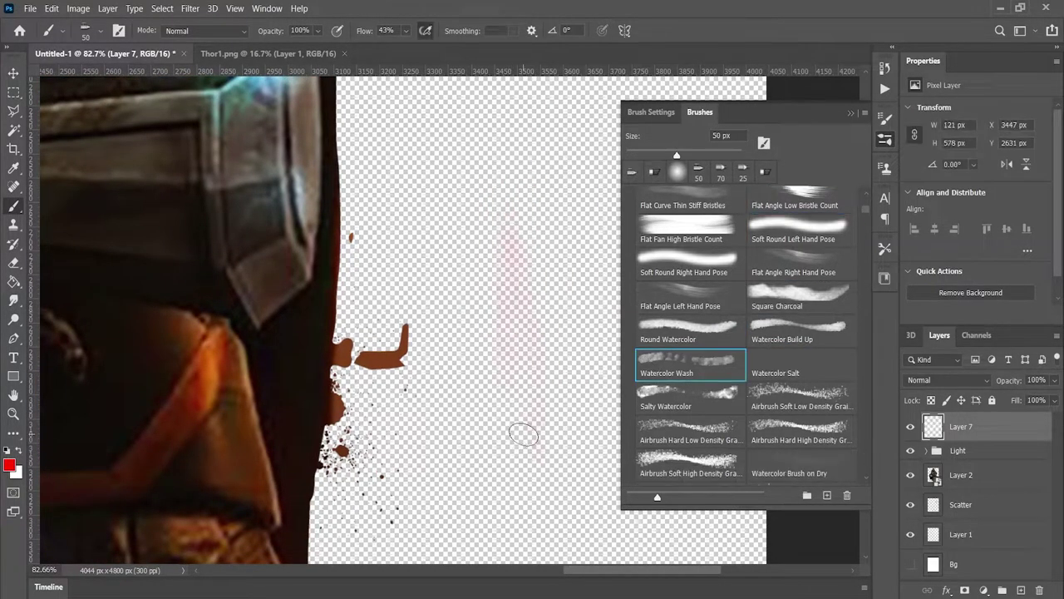
click(675, 406)
drag(518, 237, 518, 428)
key(ctrl+z)
click(798, 298)
drag(507, 214, 507, 416)
Paint red over the orange armour strap and enlarge the brush to 175 px.
drag(210, 101, 371, 39)
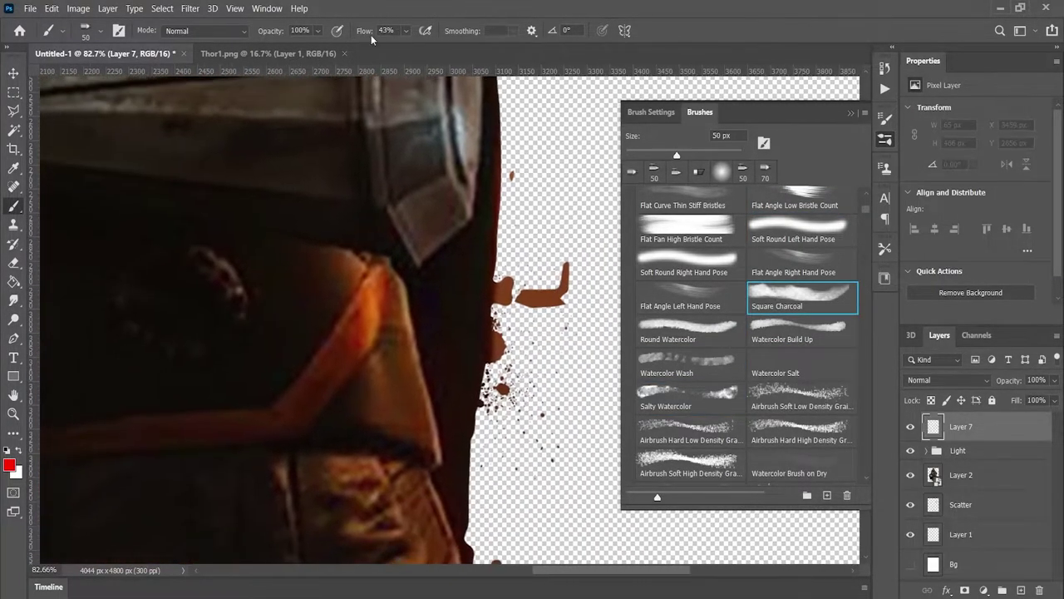
drag(553, 121, 553, 221)
key(ctrl+z)
scroll(349, 275, down, 2)
mouse_move(366, 276)
mouse_down()
mouse_move(370, 331)
mouse_move(350, 287)
mouse_move(445, 318)
mouse_up()
key(bracketright)
key(bracketright)
key(bracketright)
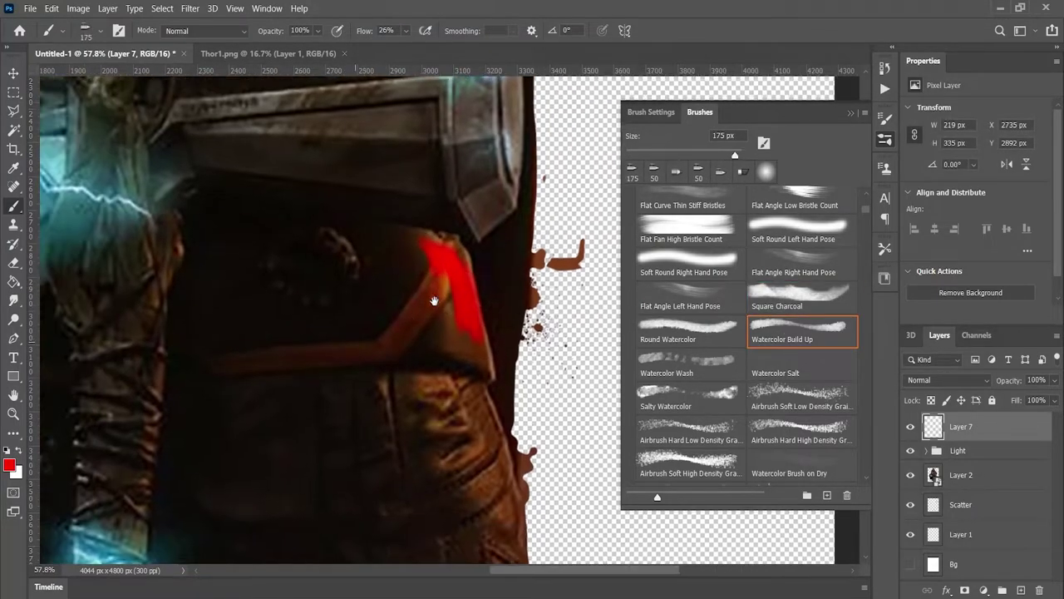
Extend the red paint along the strap and blend Layer 7 as Soft Light.
drag(429, 241, 403, 326)
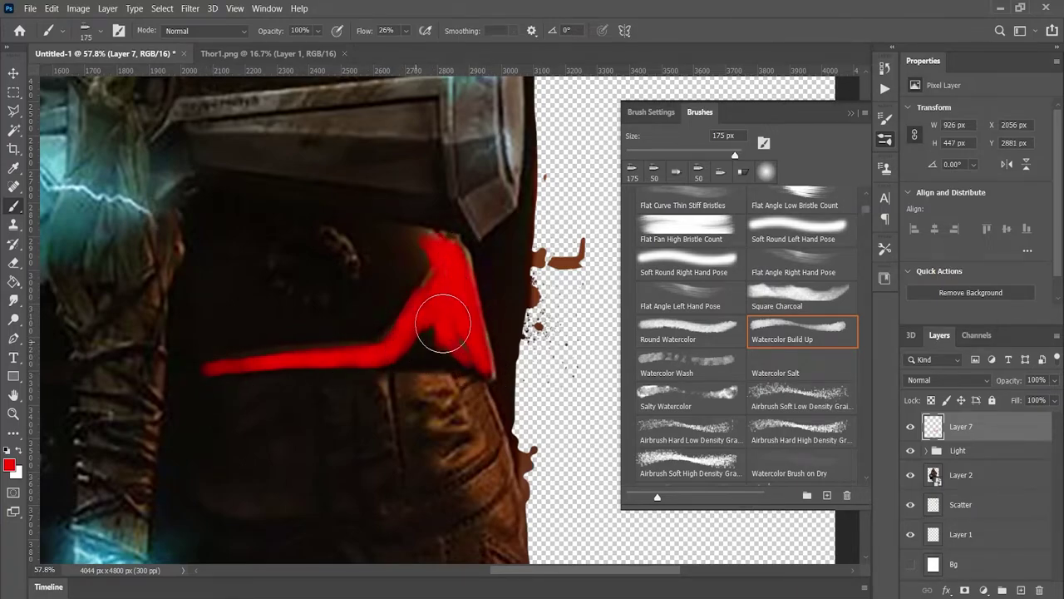
scroll(442, 322, down, 3)
click(948, 380)
click(940, 420)
scroll(438, 287, up, 3)
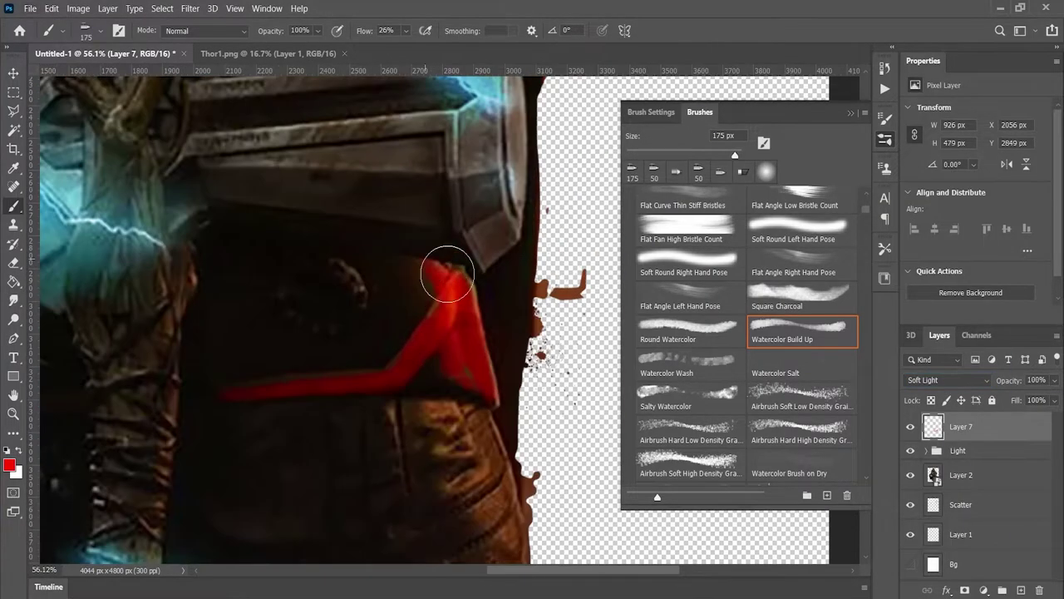
scroll(457, 350, down, 3)
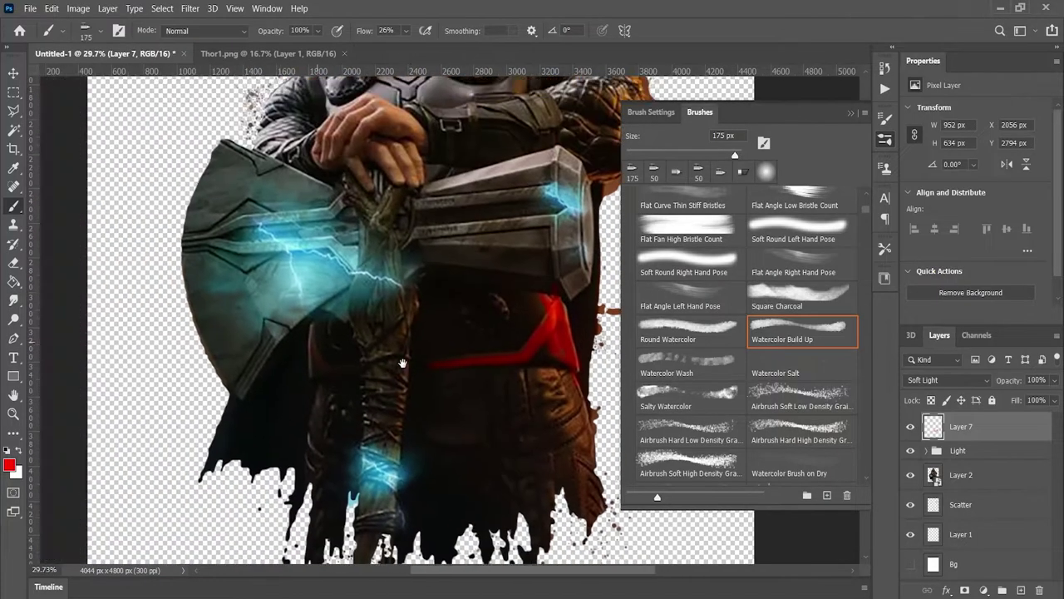
scroll(268, 430, up, 3)
scroll(268, 430, up, 2)
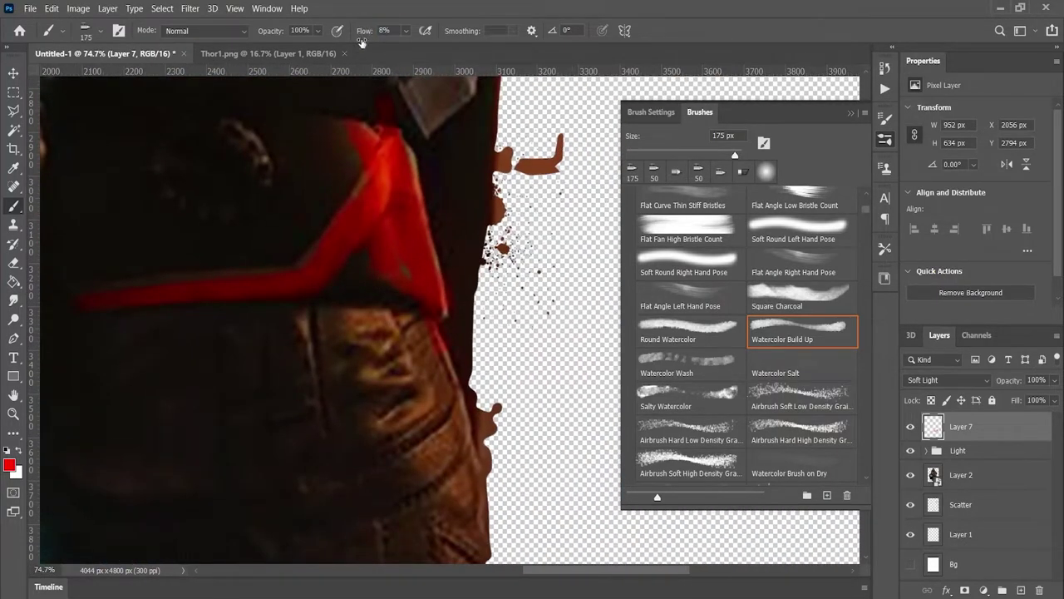
scroll(415, 366, down, 3)
scroll(423, 269, up, 3)
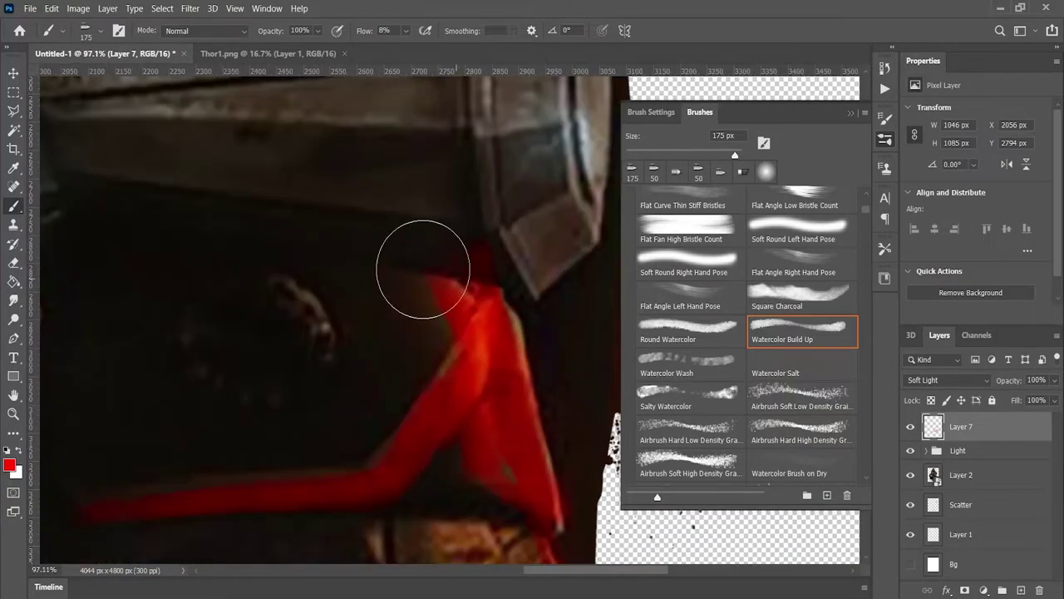
scroll(432, 321, down, 3)
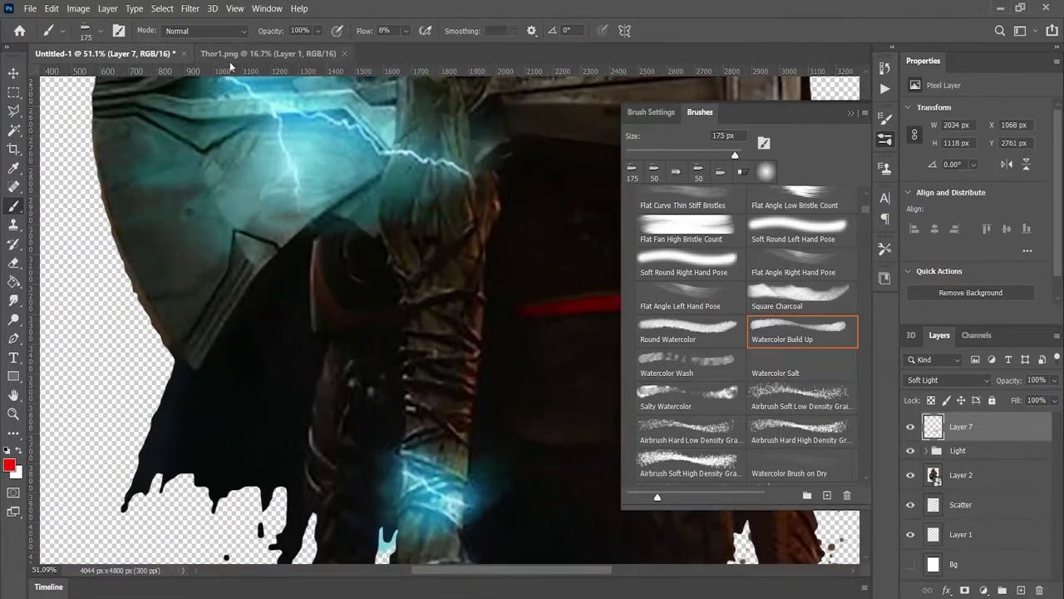
scroll(266, 336, down, 3)
scroll(283, 339, left, 2)
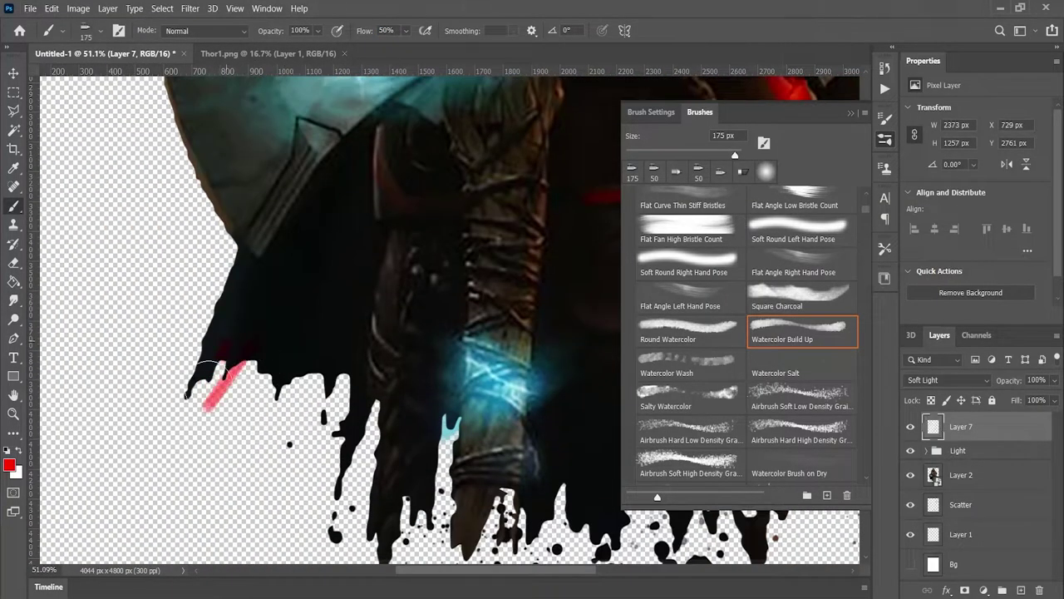
scroll(268, 387, down, 5)
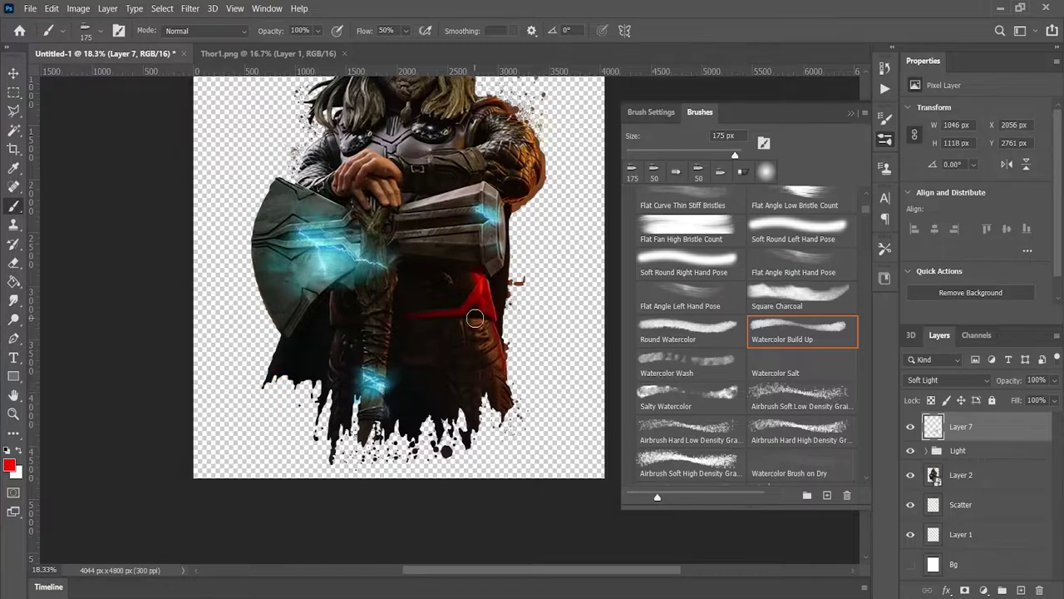
scroll(474, 317, up, 5)
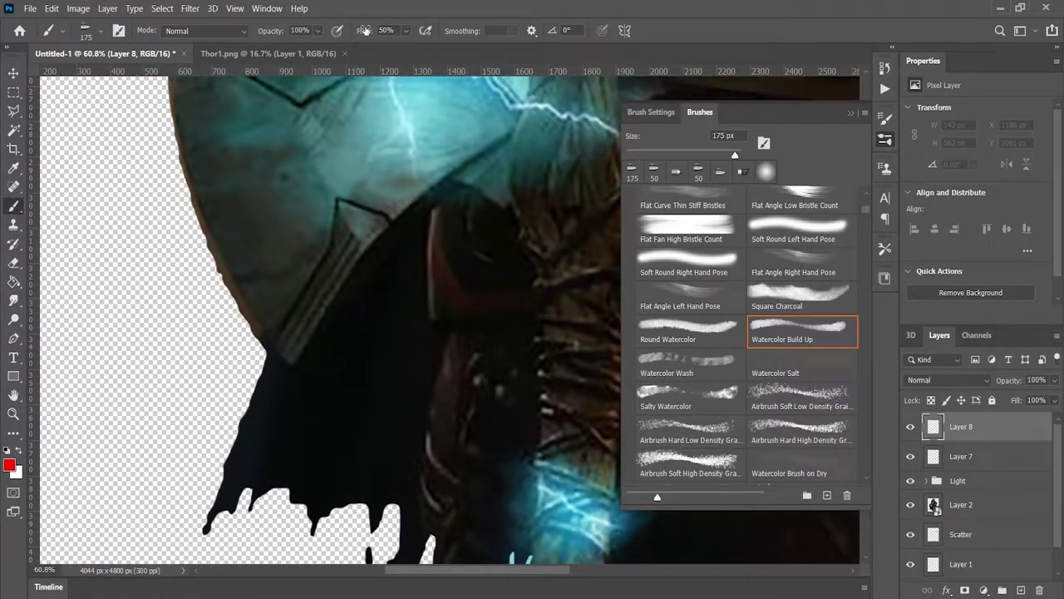
Paint red strokes along the cape edges and fill it using a 300 px brush.
drag(366, 31, 340, 30)
drag(424, 212, 405, 454)
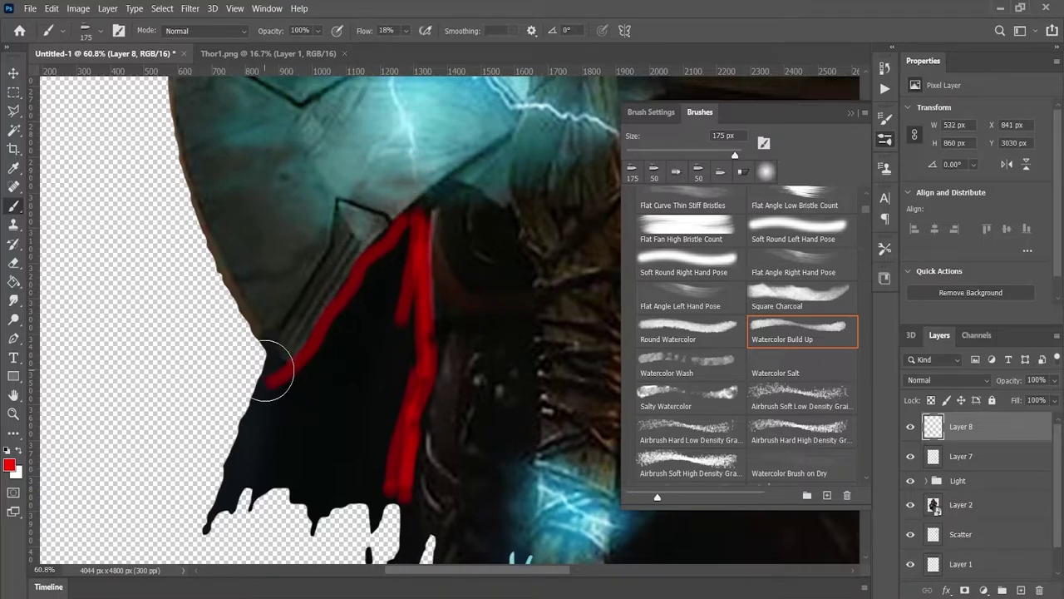
drag(268, 381, 259, 408)
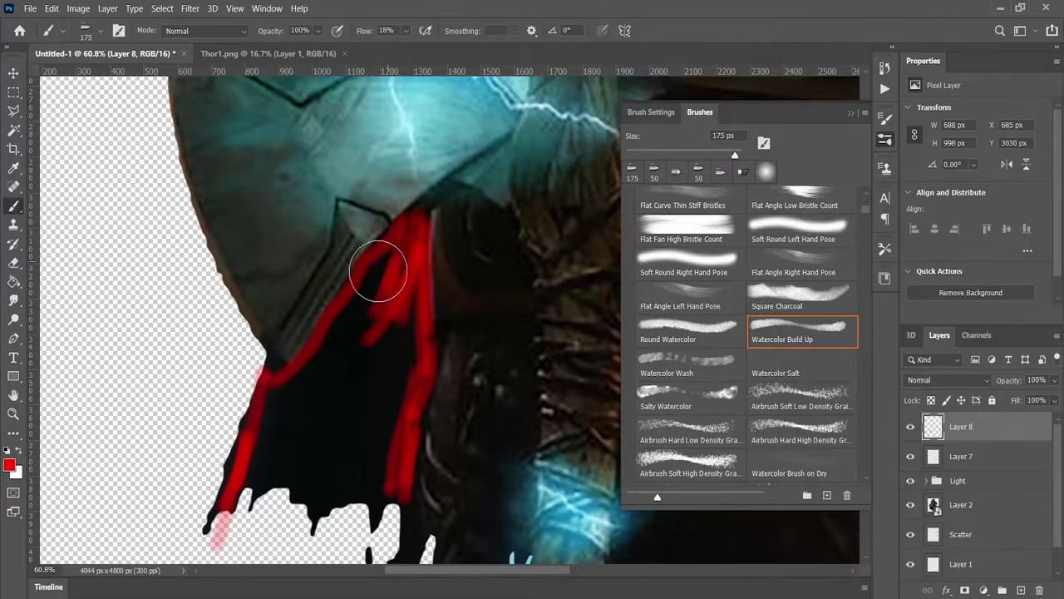
mouse_move(378, 270)
mouse_down()
mouse_move(308, 356)
mouse_move(392, 333)
mouse_move(308, 380)
mouse_move(271, 445)
mouse_move(364, 349)
mouse_move(340, 444)
mouse_move(321, 446)
mouse_move(402, 295)
mouse_up()
key(bracketright)
key(bracketright)
key(bracketright)
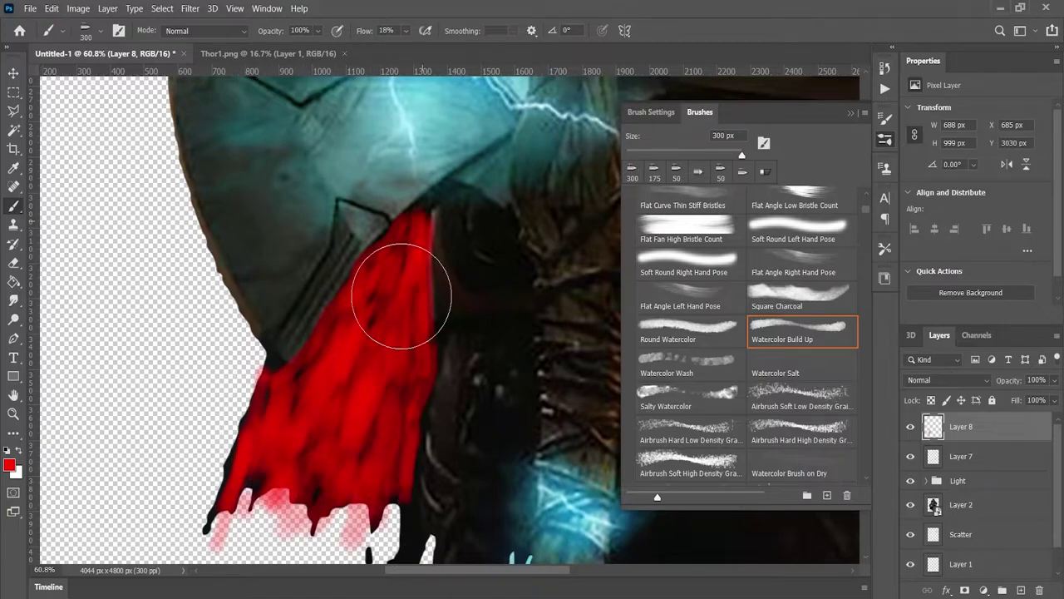
scroll(402, 295, down, 3)
click(948, 380)
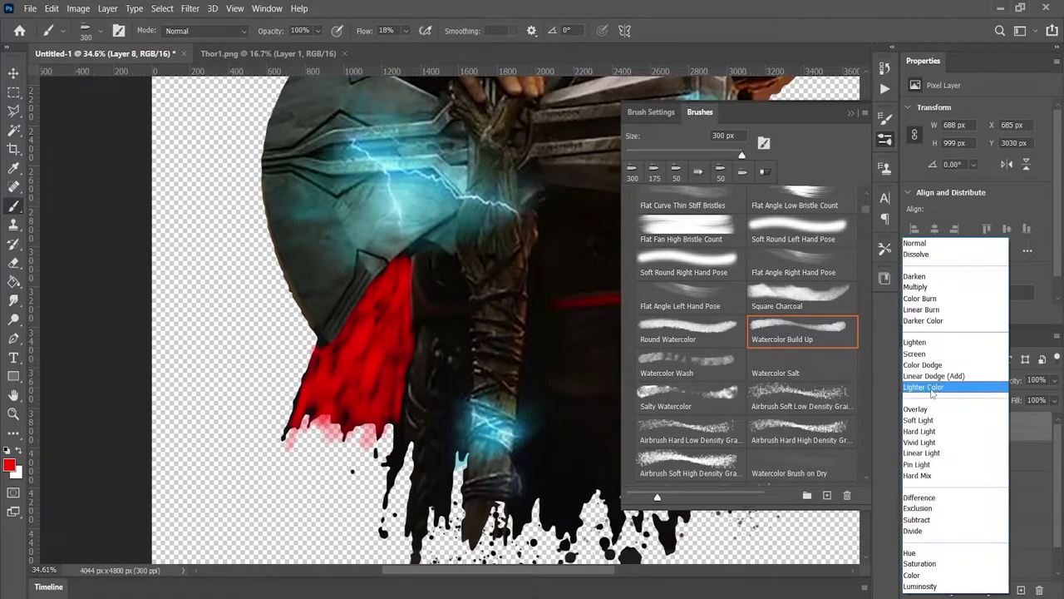
Set Layer 8 to Hard Light and apply a Gaussian Blur to the red paint.
click(921, 432)
click(190, 8)
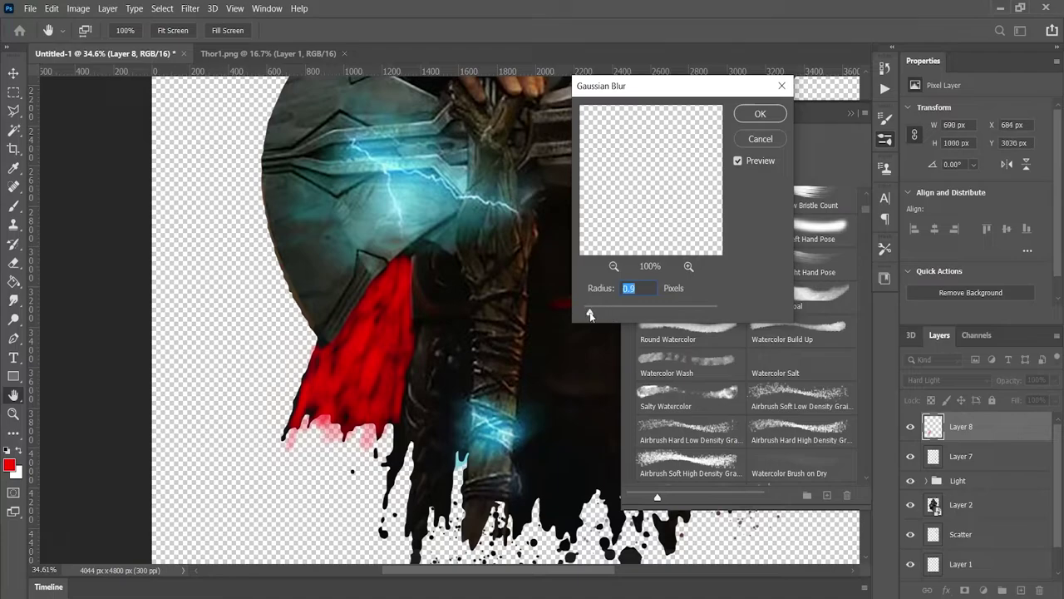
click(760, 113)
key(b)
Lower Layer 8 to 46% opacity and set Blend If so dark shadows show through.
drag(1009, 381, 961, 391)
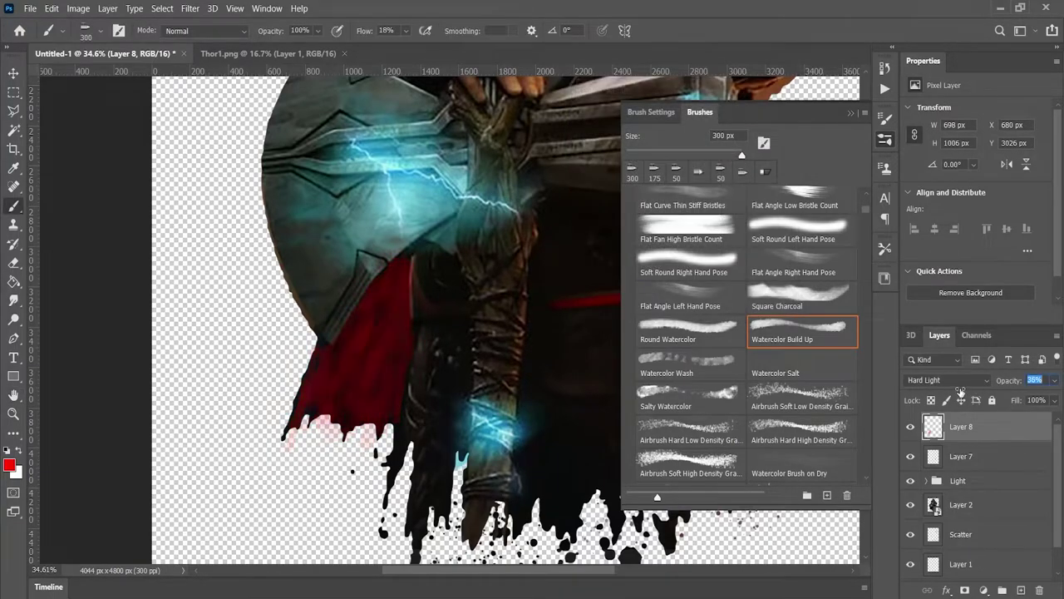
double_click(1027, 435)
drag(709, 350, 719, 352)
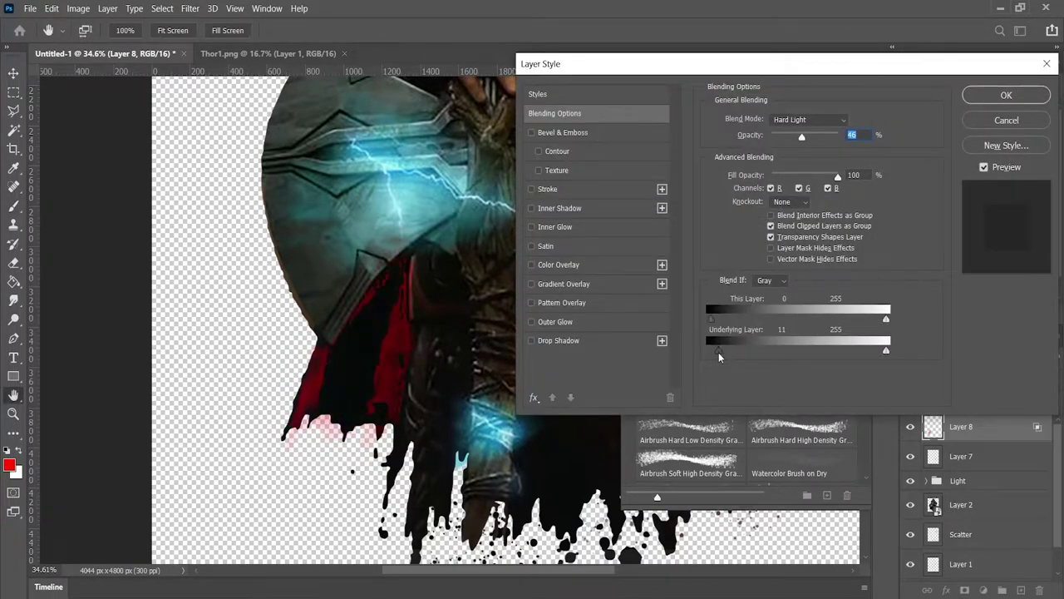
click(991, 100)
Paint more red over the cape and review the brush tip settings.
scroll(377, 255, up, 5)
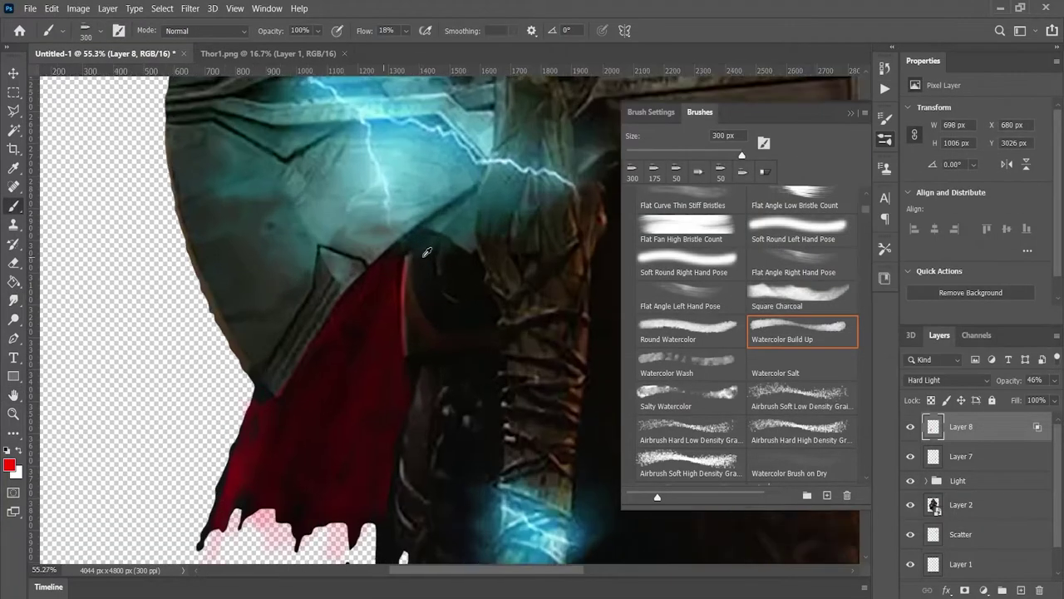
mouse_move(377, 254)
mouse_down()
mouse_move(361, 333)
mouse_move(380, 380)
mouse_move(392, 285)
mouse_move(399, 414)
mouse_move(380, 345)
mouse_move(385, 452)
mouse_move(409, 304)
mouse_move(419, 356)
mouse_move(429, 319)
mouse_up()
scroll(396, 425, down, 3)
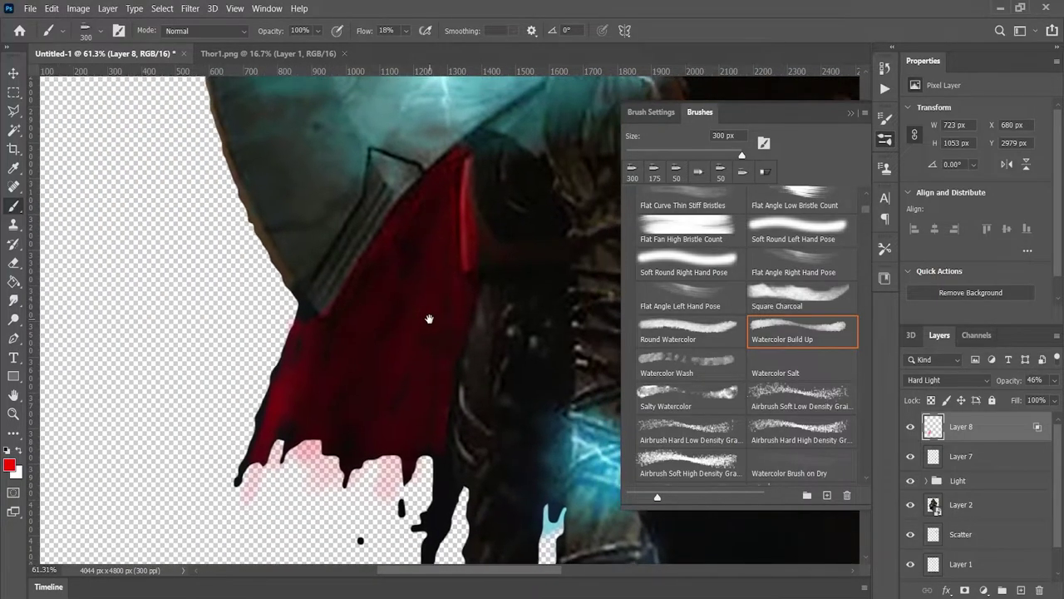
scroll(375, 378, down, 1)
scroll(375, 379, down, 1)
scroll(374, 378, down, 1)
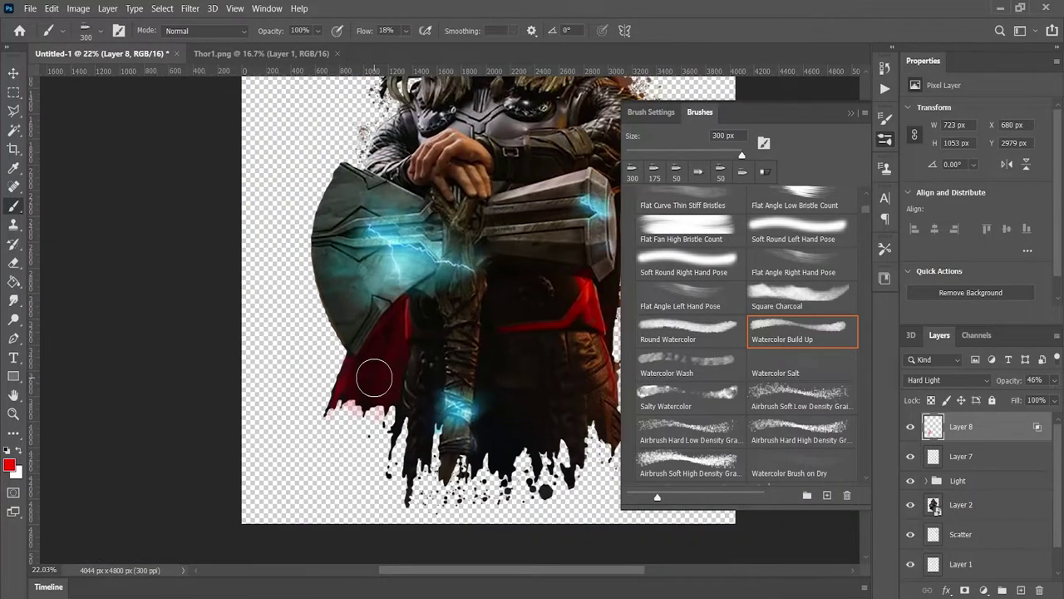
scroll(402, 366, up, 2)
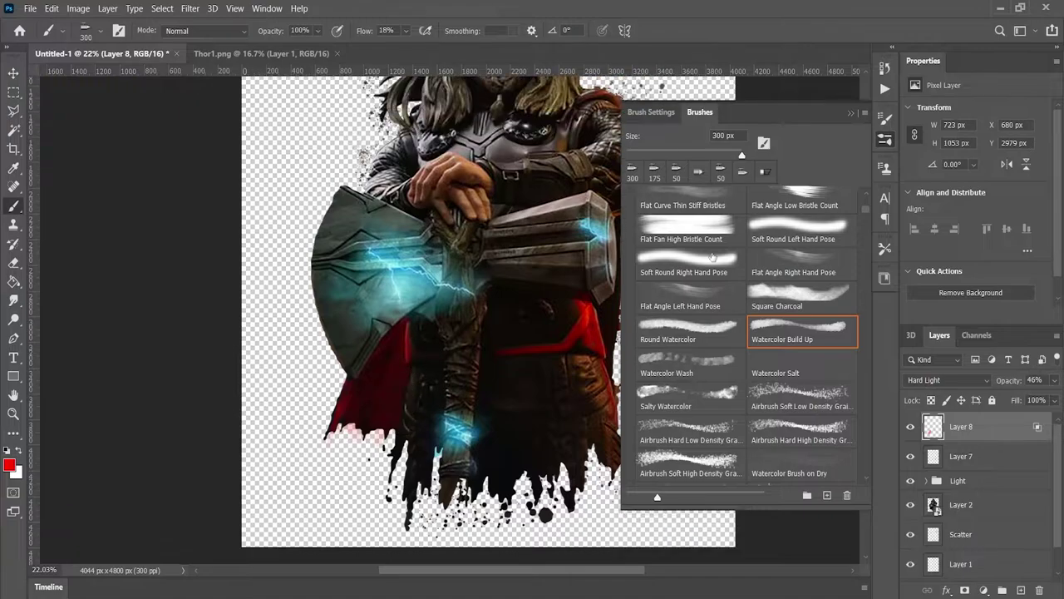
click(651, 112)
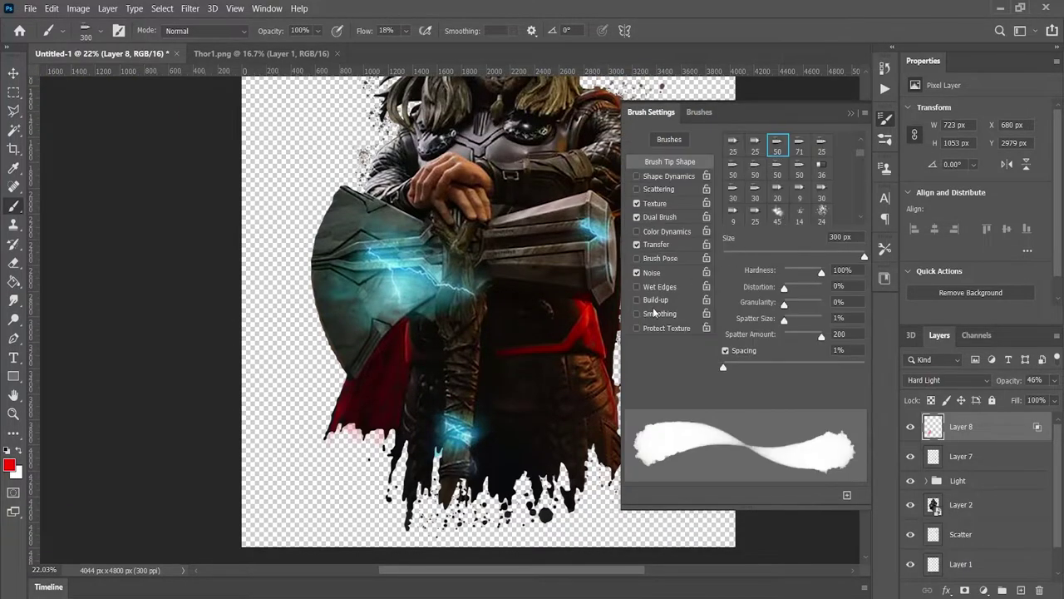
key(F5)
scroll(688, 200, down, 2)
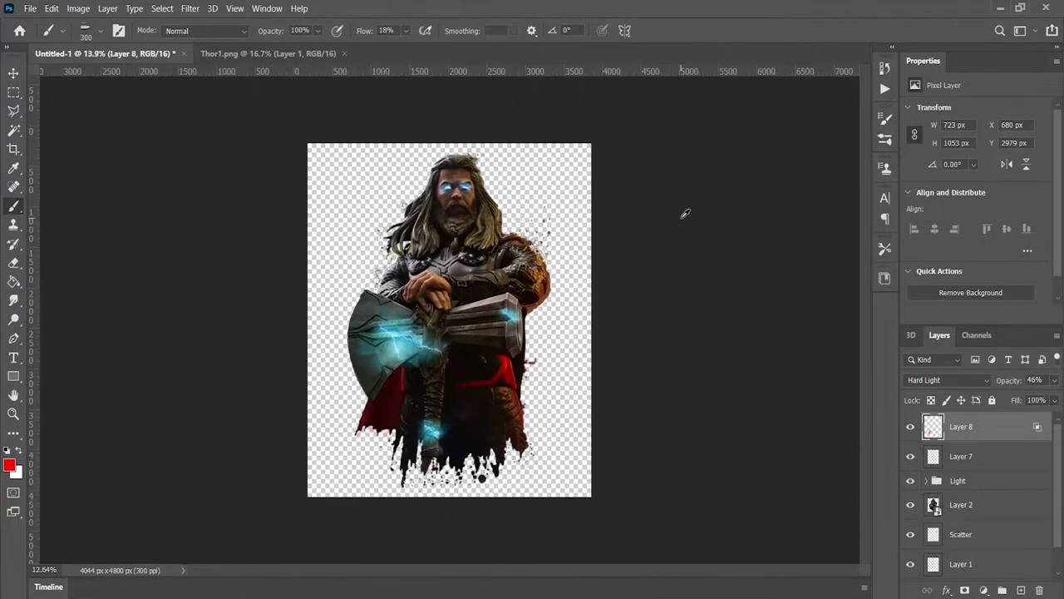
scroll(583, 254, up, 3)
scroll(541, 232, up, 1)
scroll(499, 216, up, 1)
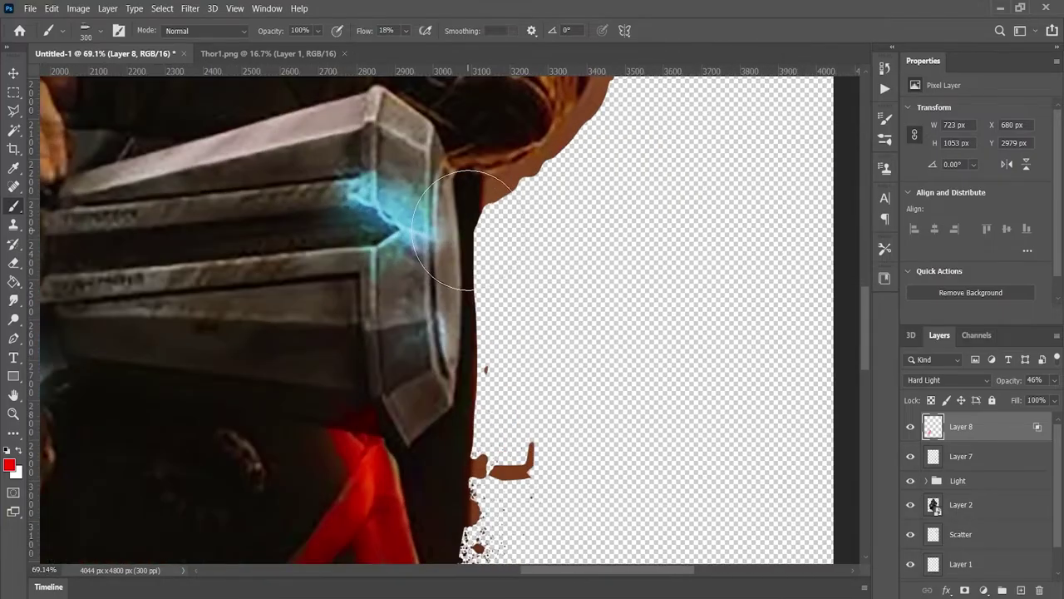
scroll(462, 202, up, 1)
scroll(472, 204, up, 2)
scroll(466, 274, down, 4)
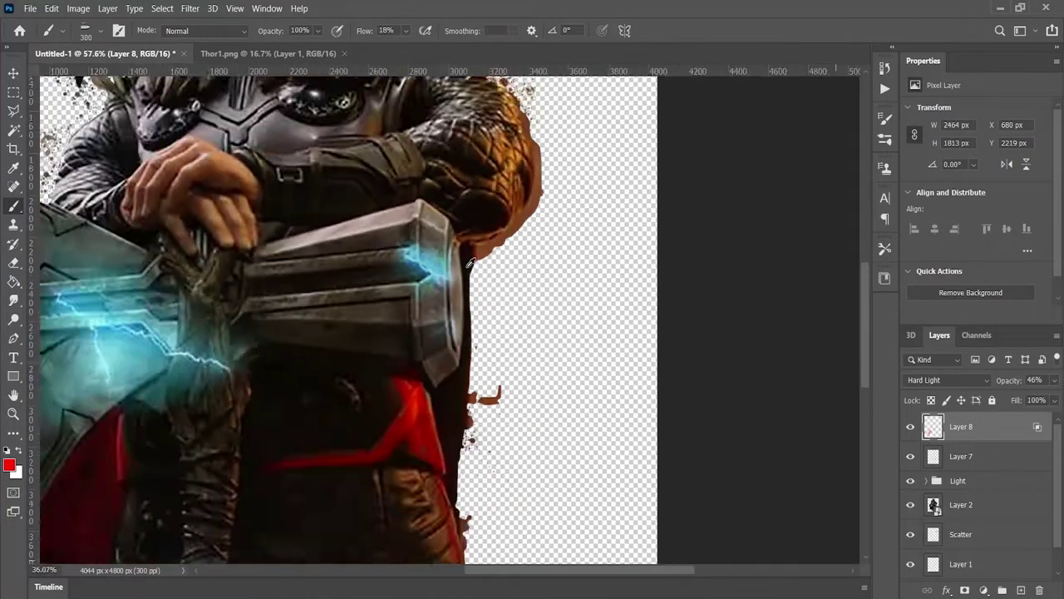
scroll(456, 372, down, 1)
scroll(480, 192, up, 1)
scroll(984, 492, down, 1)
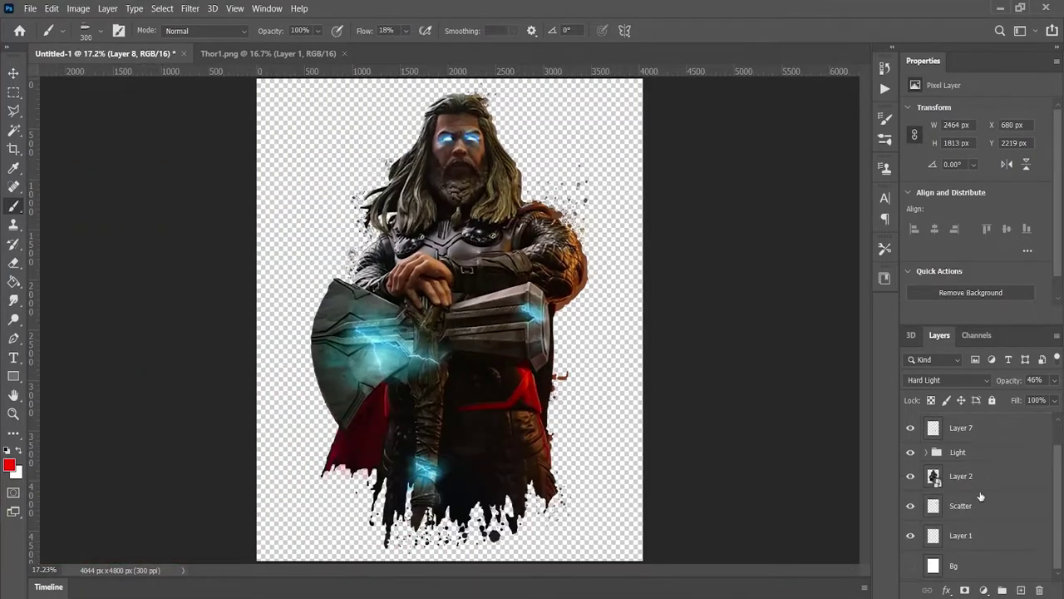
scroll(978, 473, up, 1)
Expand the Light group and select Layer 9.
click(969, 457)
click(927, 481)
click(965, 504)
scroll(404, 166, up, 5)
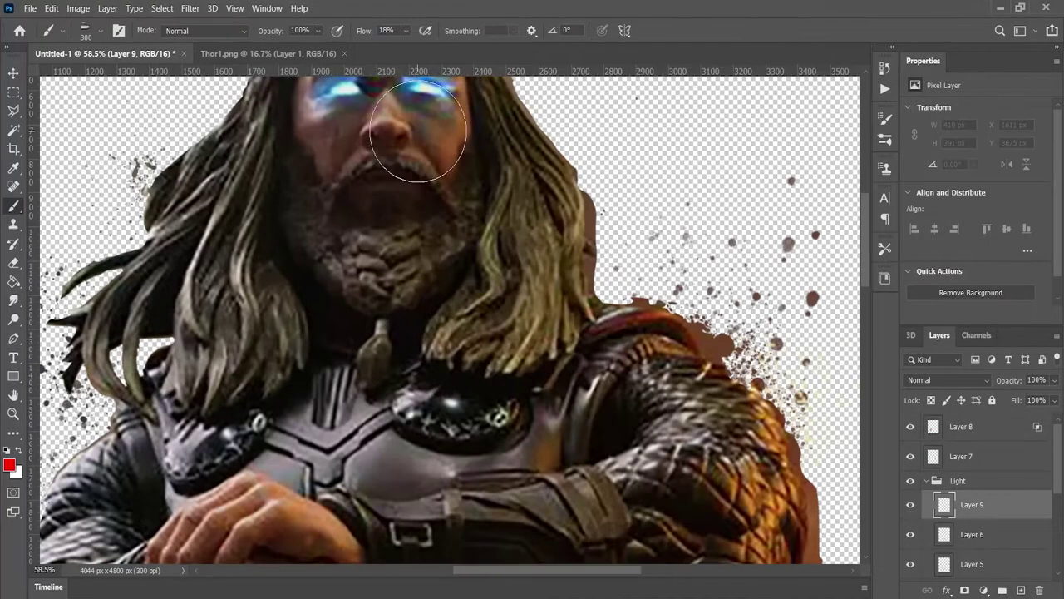
Pick brush preset 491 for the eye glow.
key(F5)
scroll(799, 202, down, 2)
scroll(799, 201, down, 2)
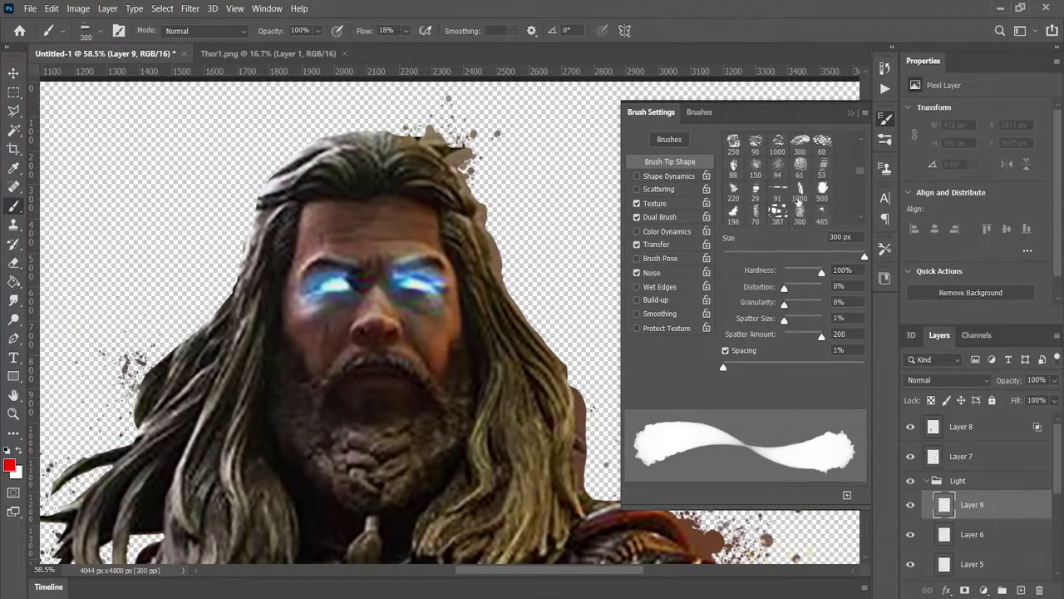
scroll(798, 200, down, 2)
scroll(798, 200, down, 2)
scroll(799, 202, down, 2)
scroll(802, 204, down, 2)
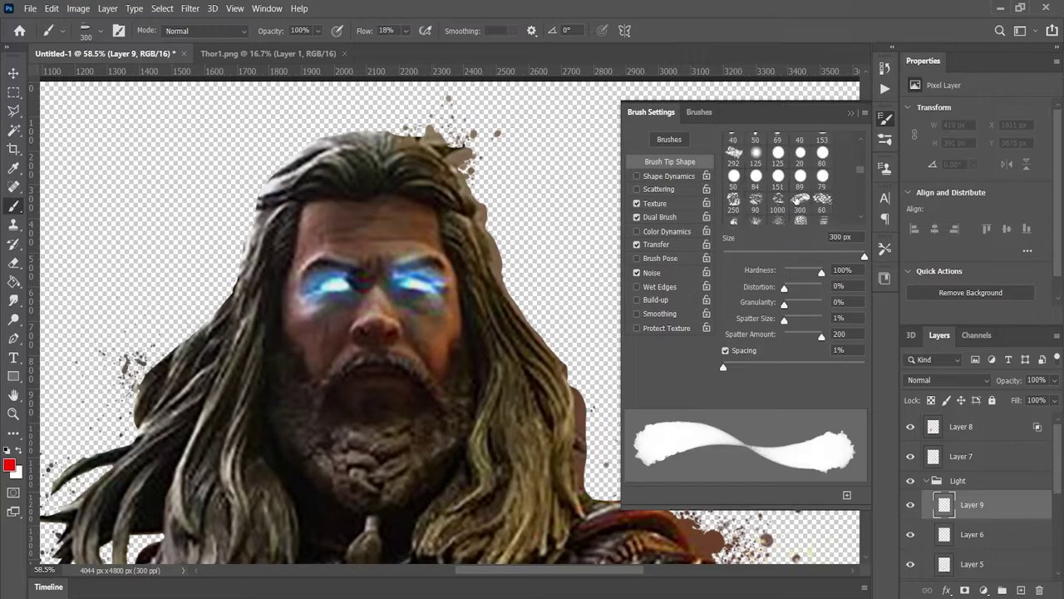
scroll(807, 208, down, 2)
scroll(811, 211, down, 2)
click(820, 213)
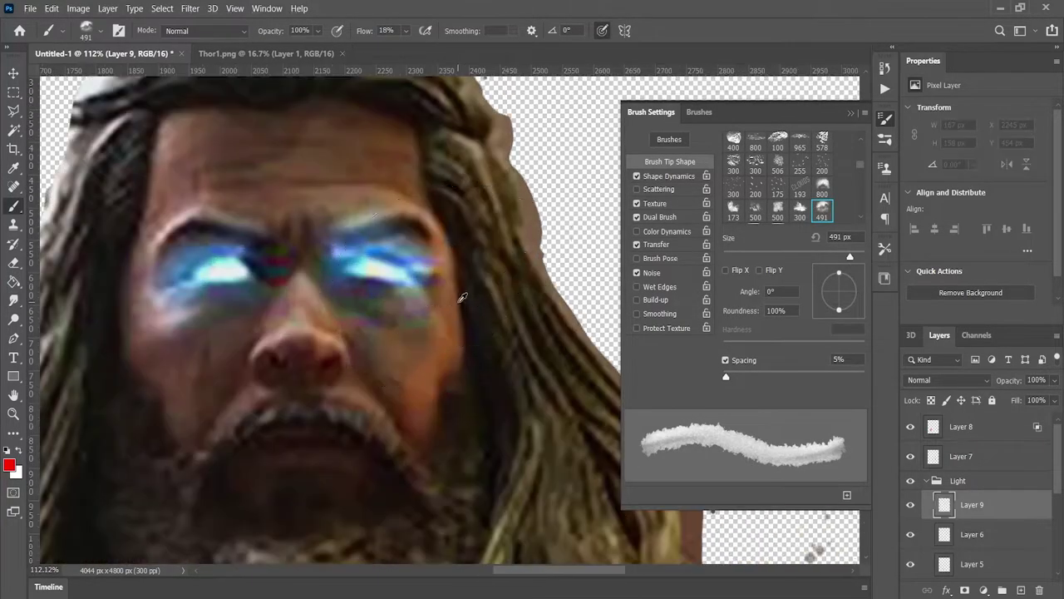
scroll(408, 260, up, 3)
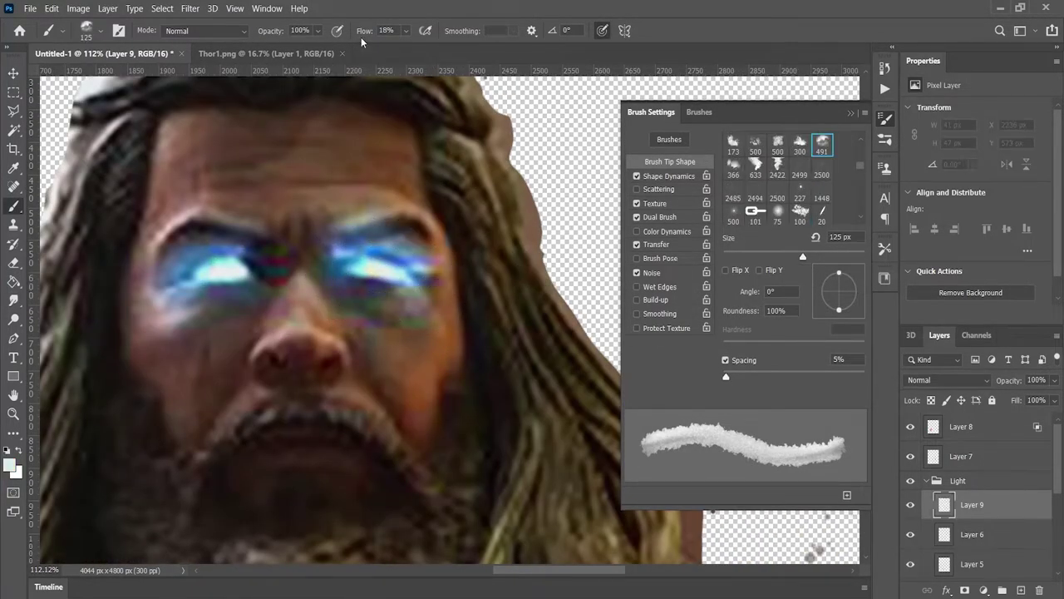
Disable the brush's texture, dual brush, noise and transfer options and enlarge it to 300 px.
click(637, 272)
click(637, 244)
click(637, 217)
key(bracketright)
key(bracketright)
key(bracketright)
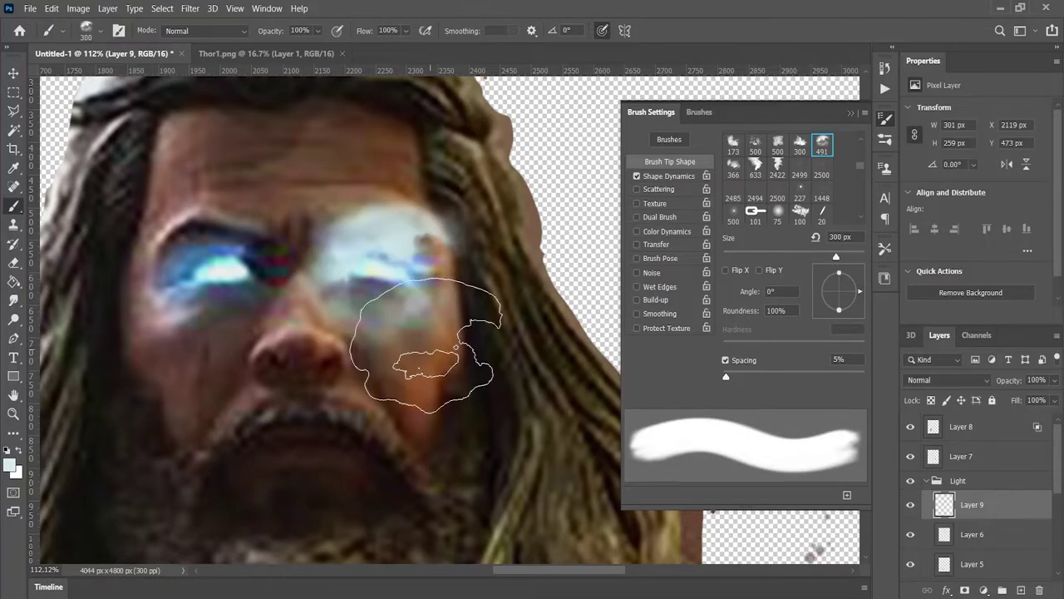
Paint cyan glow over the eyes with a different brush preset.
click(10, 464)
click(835, 94)
mouse_move(333, 274)
mouse_down()
mouse_move(432, 274)
mouse_move(399, 266)
mouse_up()
key(ctrl+z)
click(755, 164)
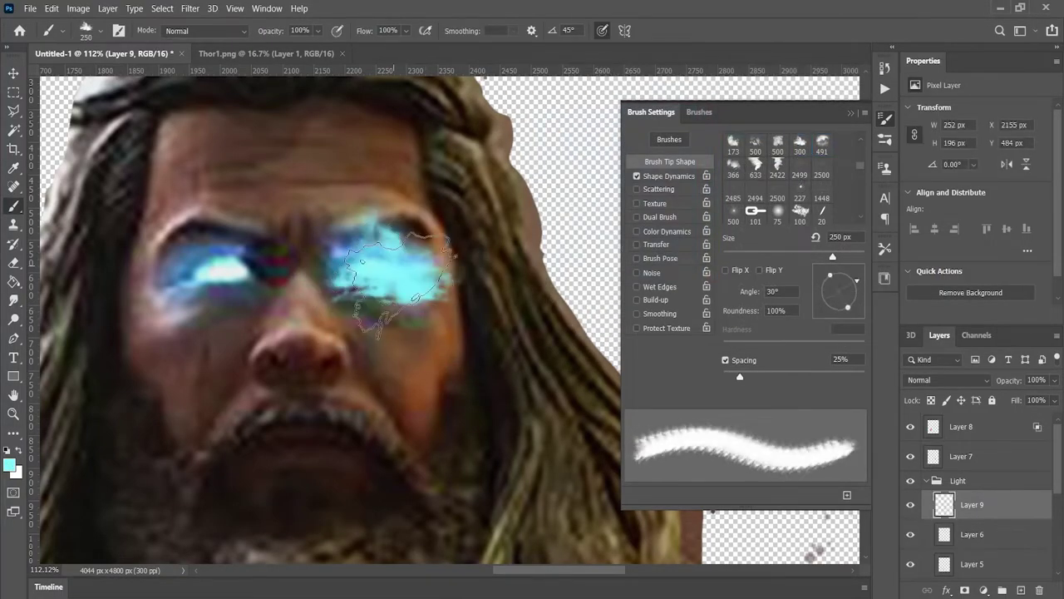
drag(138, 241, 241, 266)
Blend Layer 9 as Soft Light at 72% opacity.
click(948, 381)
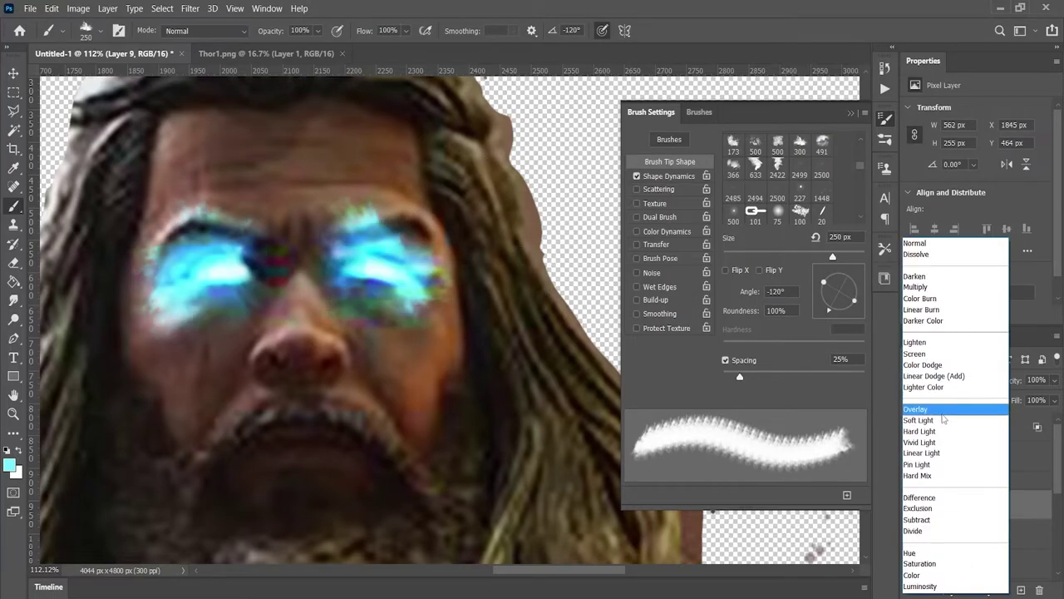
click(941, 420)
text(72)
scroll(388, 285, down, 5)
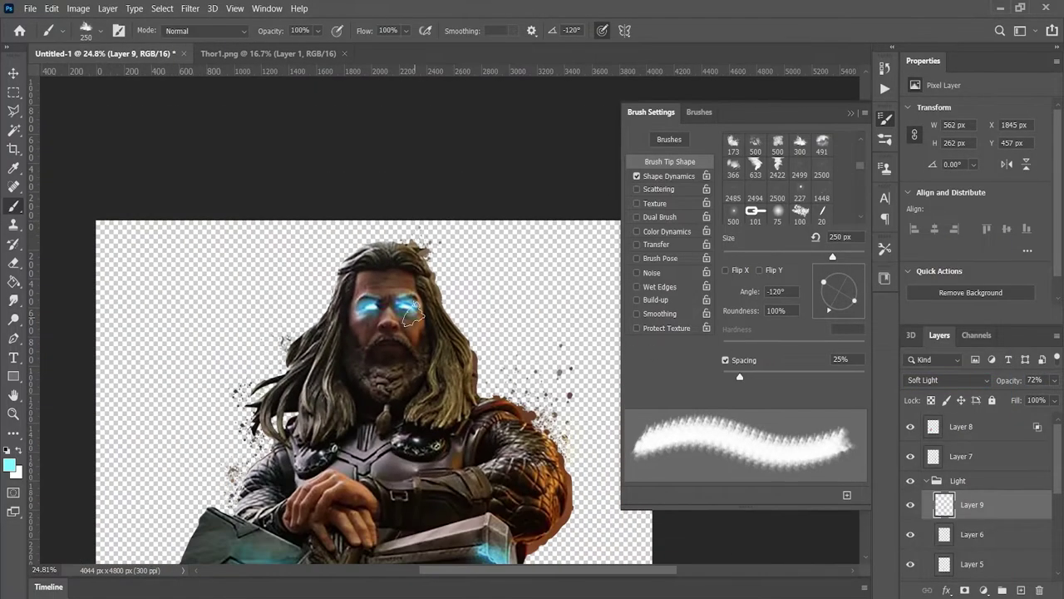
scroll(389, 285, down, 2)
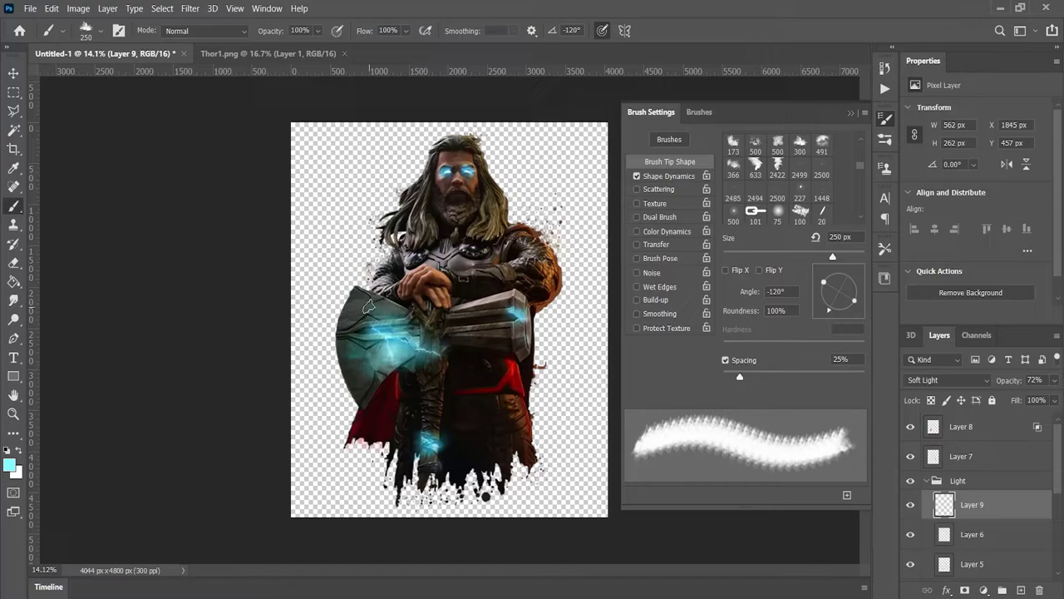
Rename the Thor image layer (Layer 2) to Main.
click(987, 433)
click(956, 480)
right_click(956, 481)
click(936, 482)
click(980, 431)
double_click(961, 504)
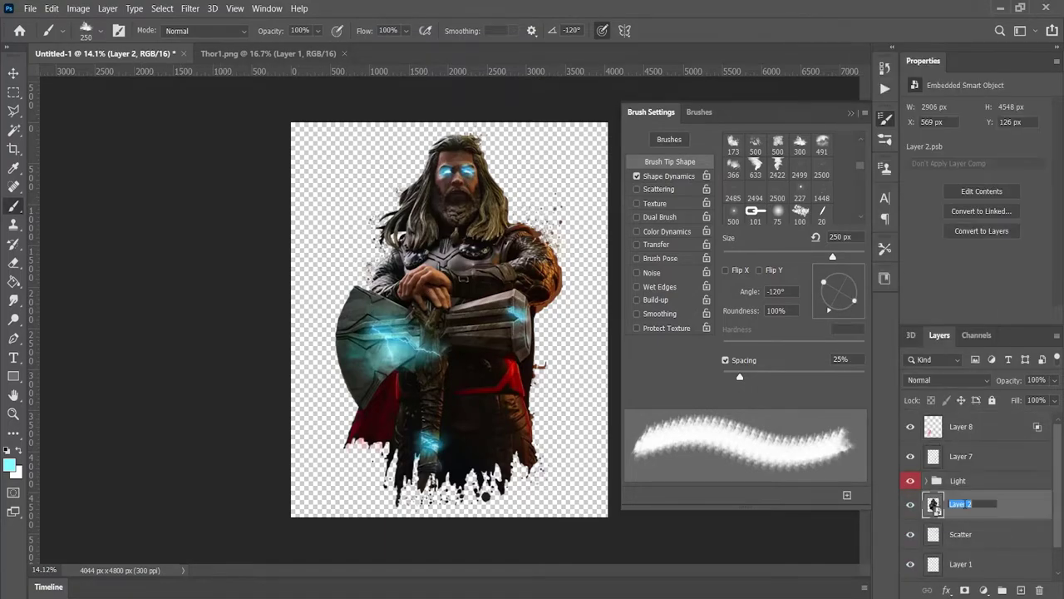
Stamp all visible layers onto a new Layer 10 above Layer 8.
click(956, 424)
key(ctrl+shift+alt+e)
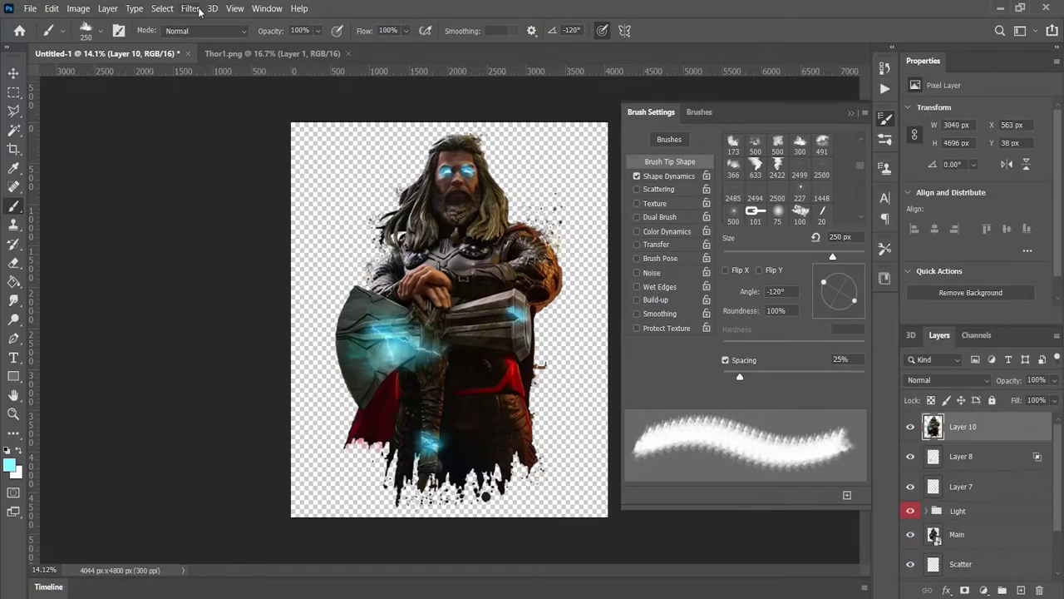
click(190, 8)
click(249, 101)
Save the document as 16Bit Work.psd.
key(ctrl+shift+s)
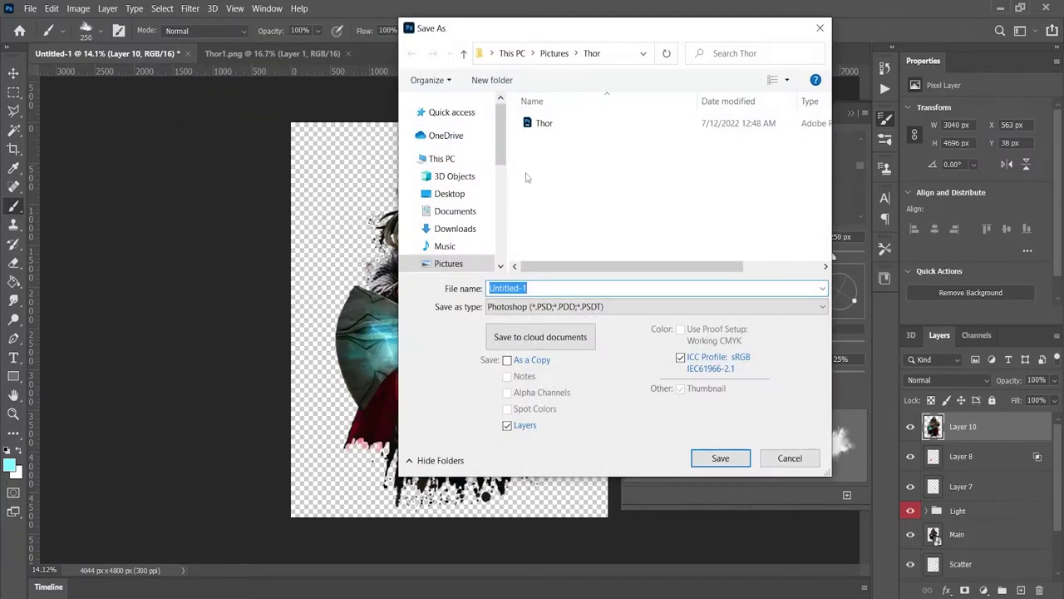
key(Return)
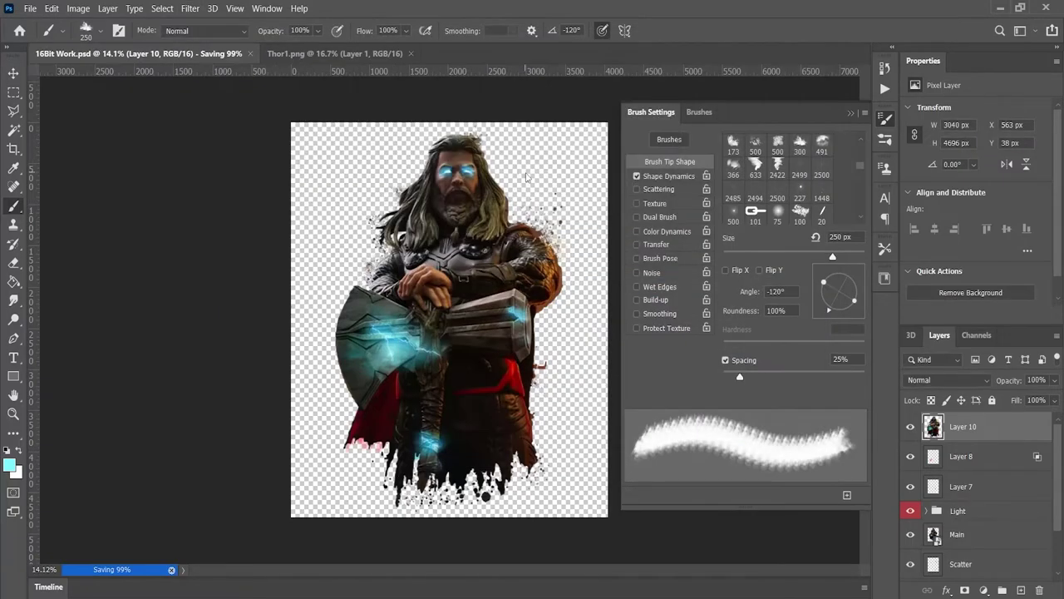
click(191, 8)
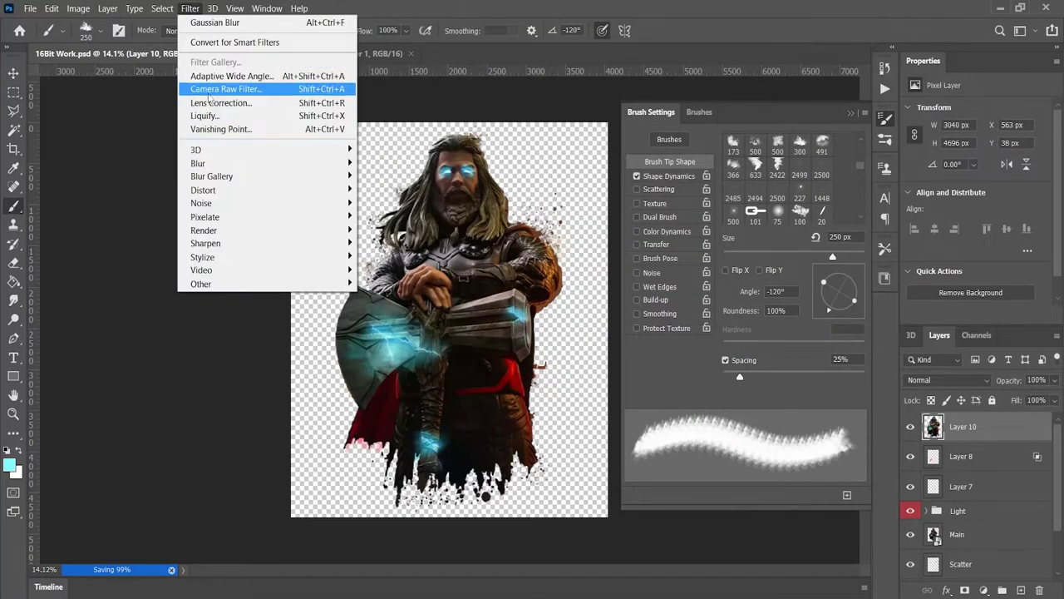
Camera Raw grade Layer 10: Temperature -7, Exposure +0.85, tint reset, shifted red and aqua hues.
key(Escape)
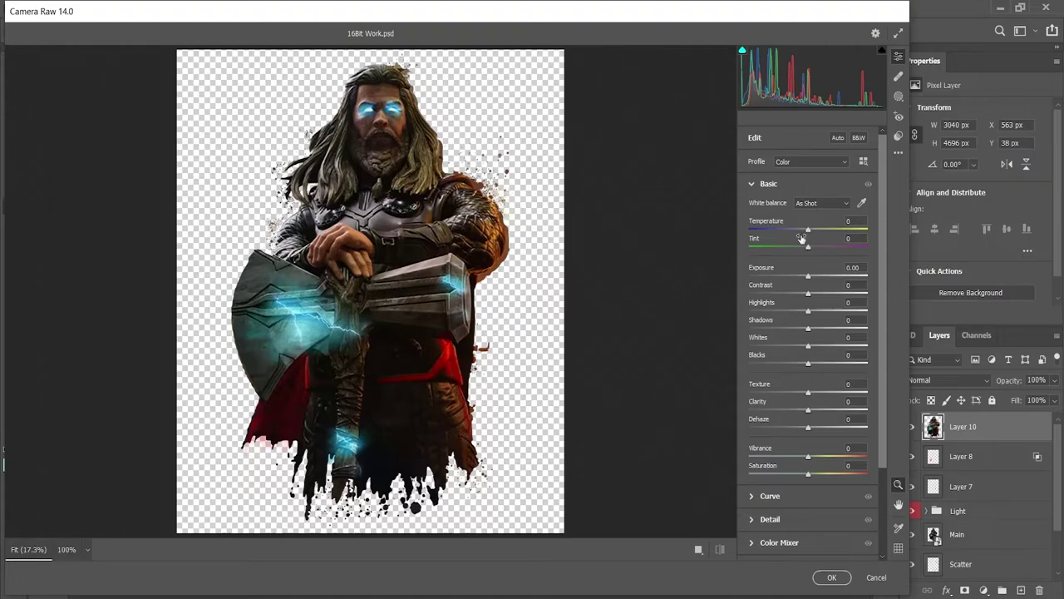
mouse_move(808, 233)
mouse_down()
mouse_move(796, 234)
mouse_move(816, 250)
mouse_move(814, 311)
mouse_move(790, 341)
mouse_move(802, 375)
mouse_up()
double_click(814, 248)
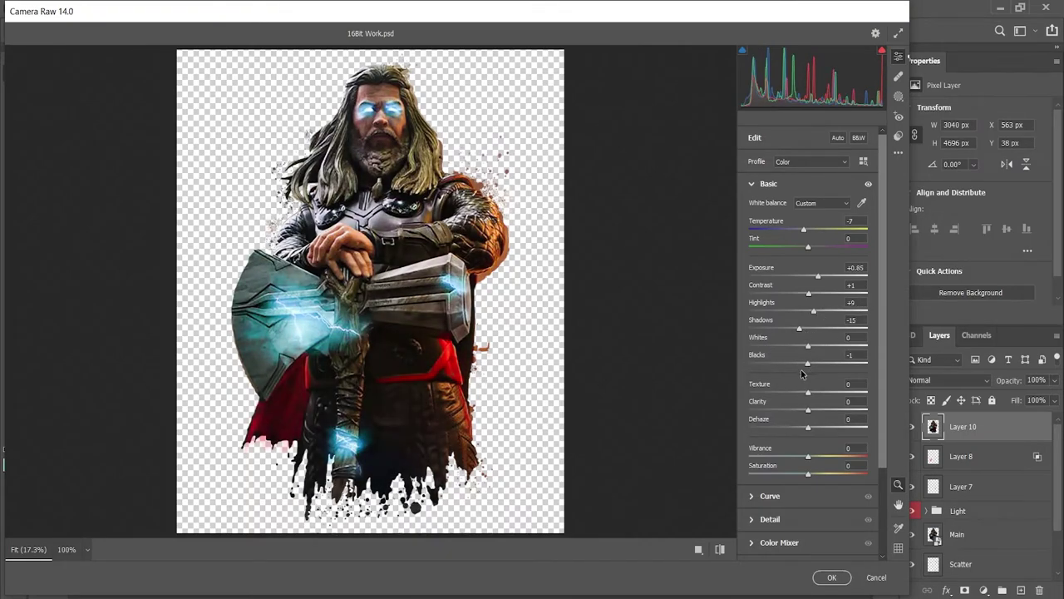
scroll(803, 374, down, 3)
click(777, 455)
click(779, 254)
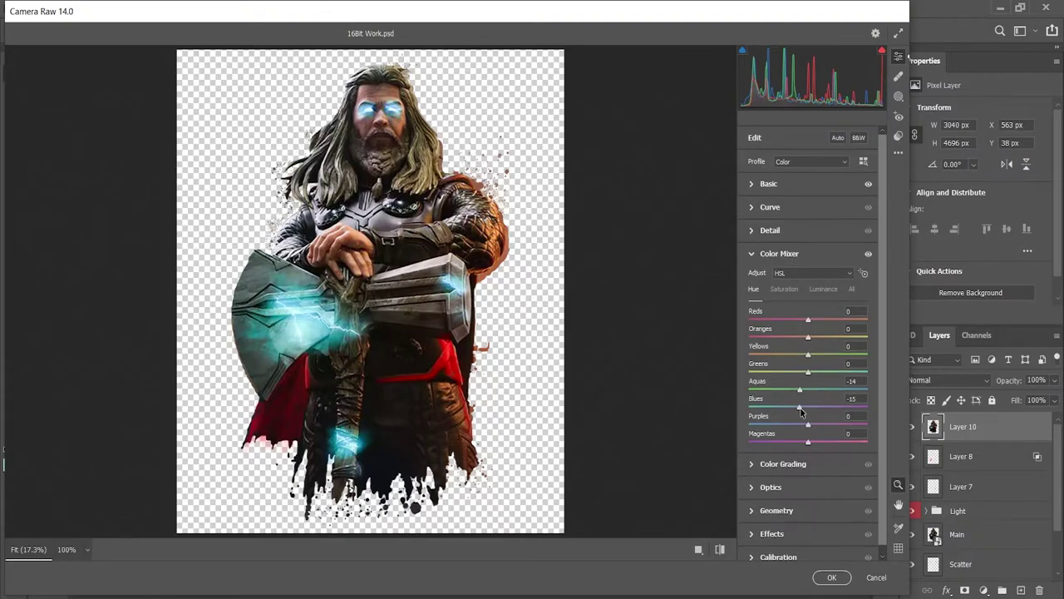
mouse_move(807, 319)
mouse_down()
mouse_move(825, 317)
mouse_move(805, 358)
mouse_up()
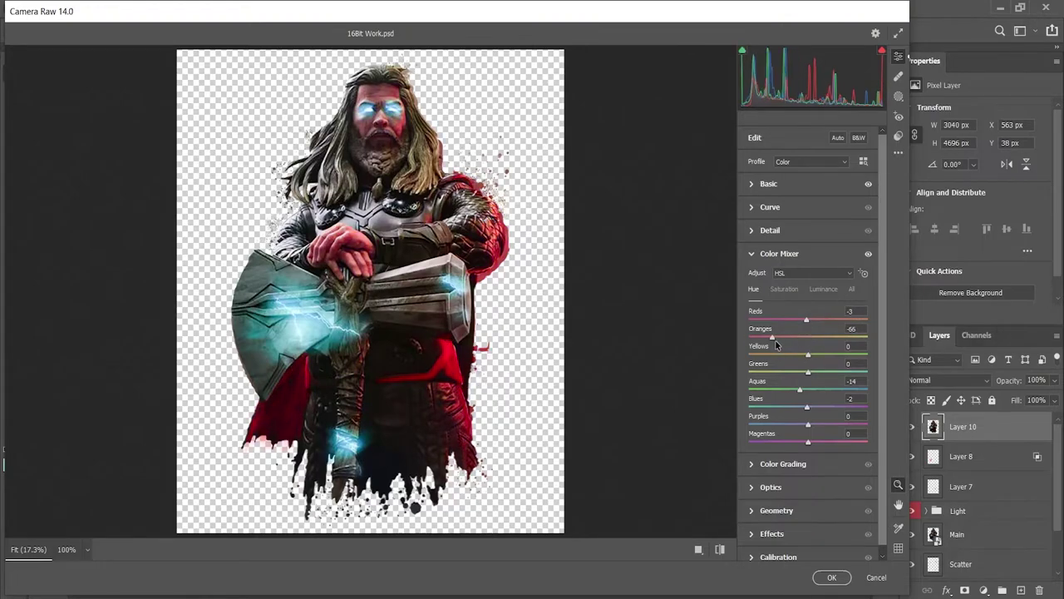
click(831, 577)
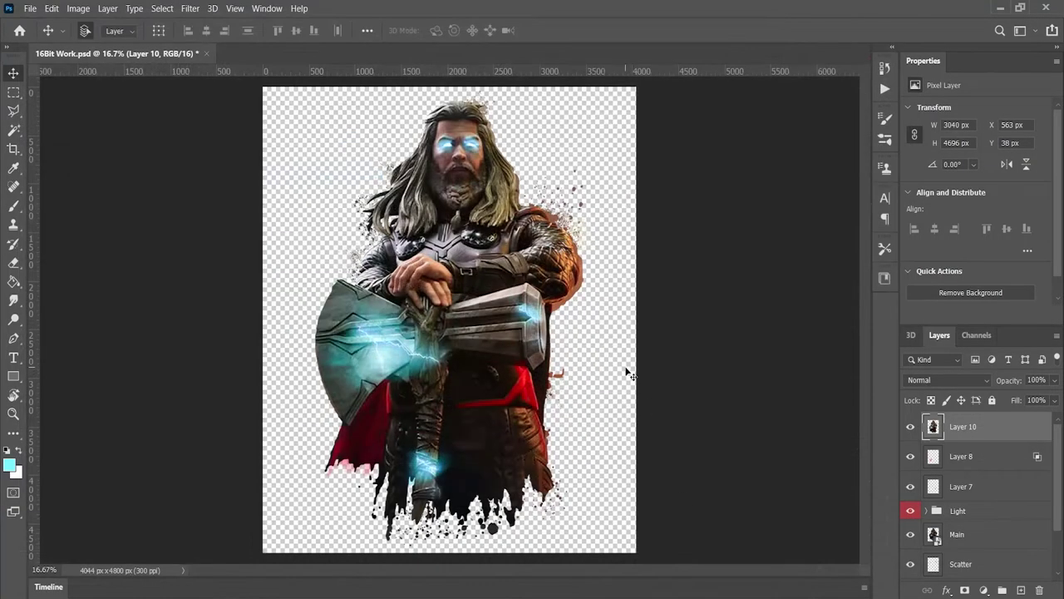
Open the Cotton T Shirt White.psd mockup and drag the graded Layer 10 into it.
click(912, 427)
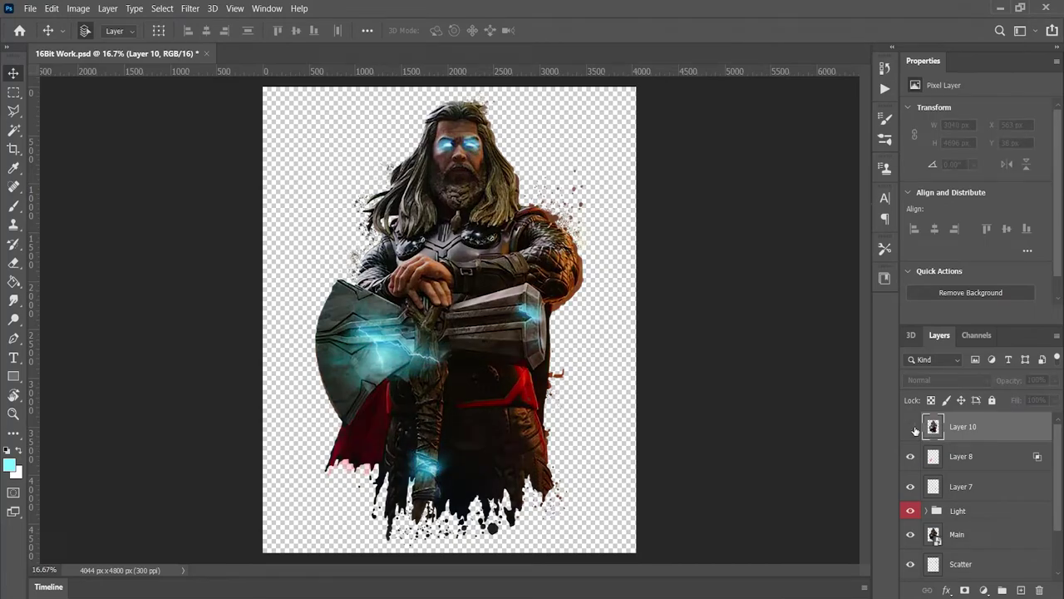
click(912, 428)
key(ctrl+o)
click(470, 282)
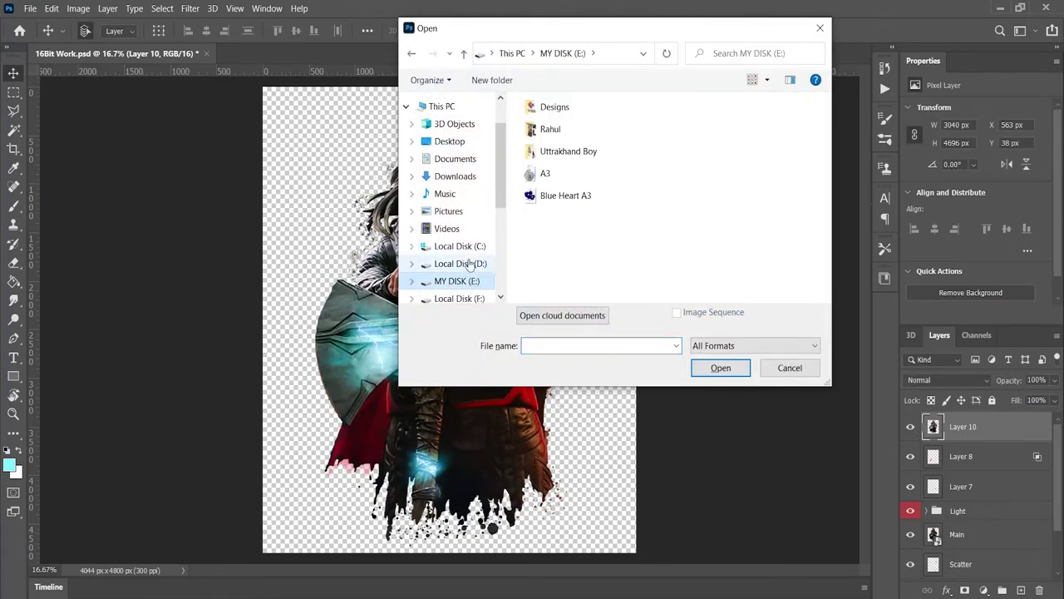
click(470, 264)
double_click(784, 234)
double_click(574, 122)
double_click(542, 139)
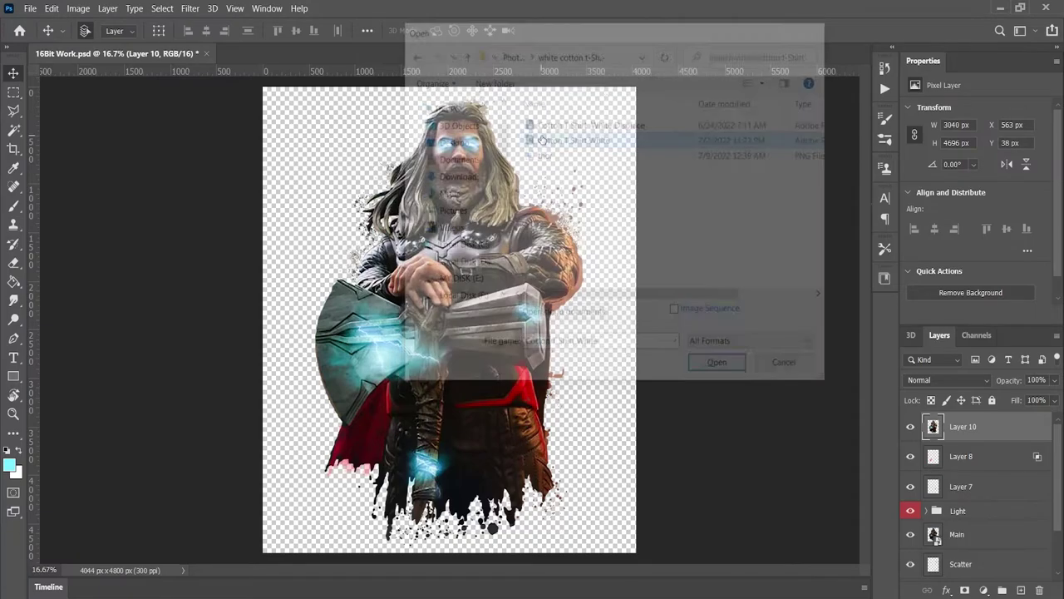
click(117, 53)
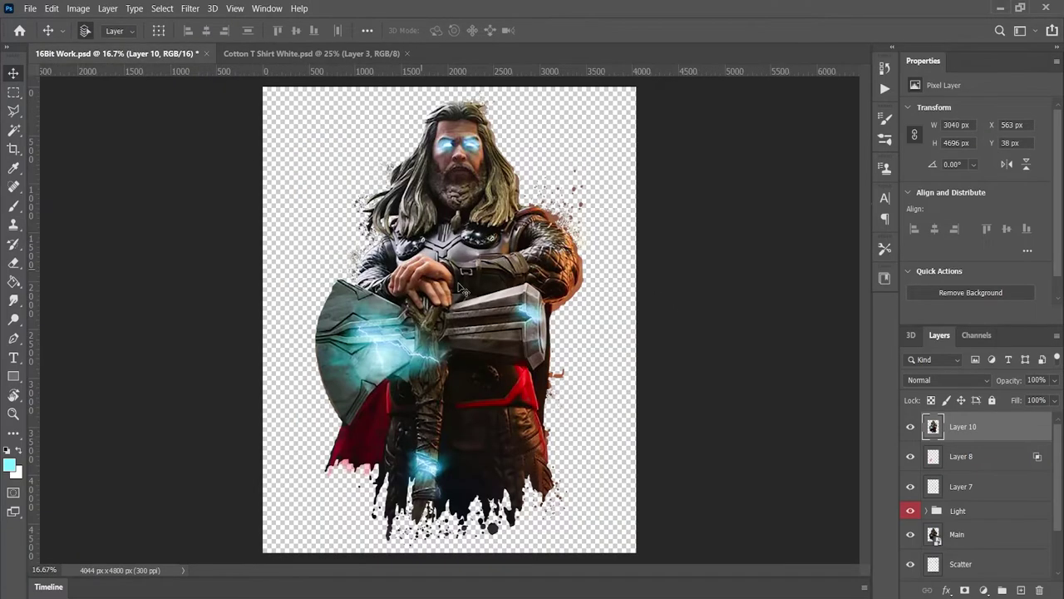
drag(458, 287, 451, 316)
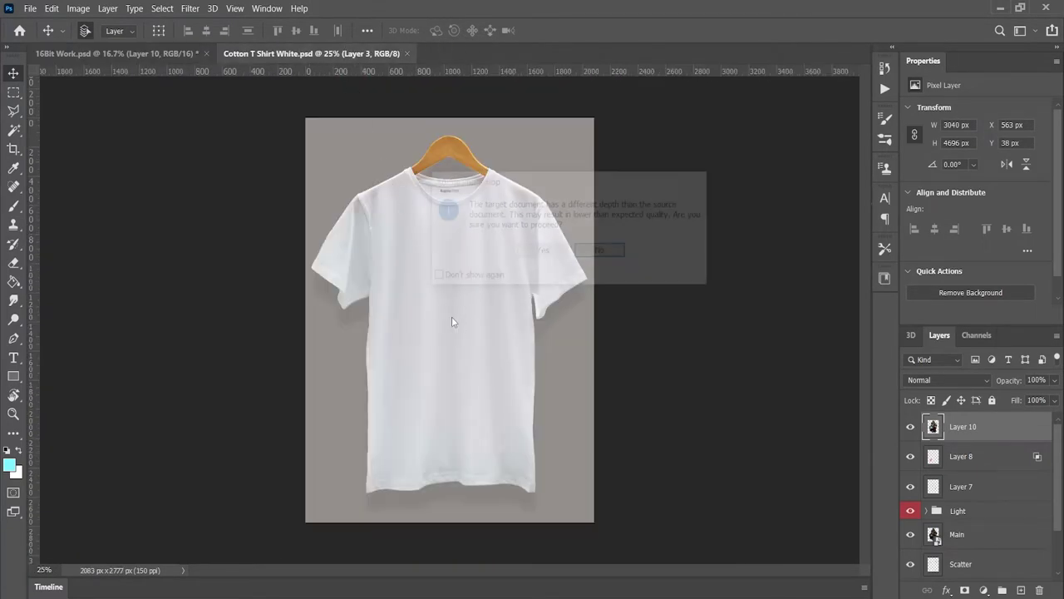
Accept the bit-depth warning and convert the placed Layer 4 to a smart object.
click(542, 252)
right_click(990, 431)
click(832, 189)
scroll(524, 276, down, 2)
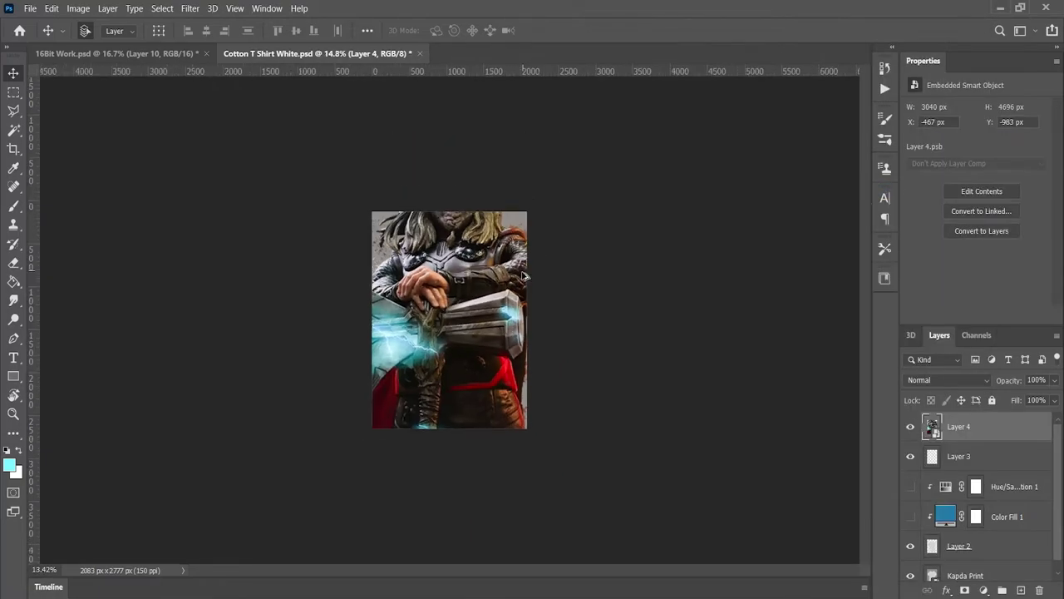
Scale the Thor design to about 24% (741×1145 px) and centre it on the chest.
key(ctrl+t)
drag(538, 465, 504, 331)
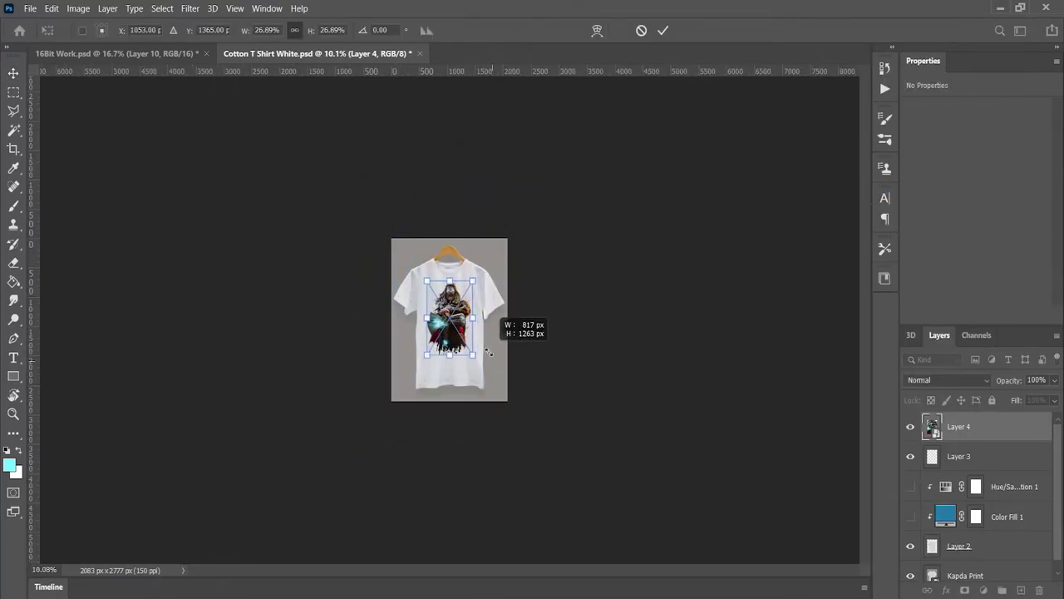
scroll(504, 331, up, 3)
scroll(442, 278, up, 2)
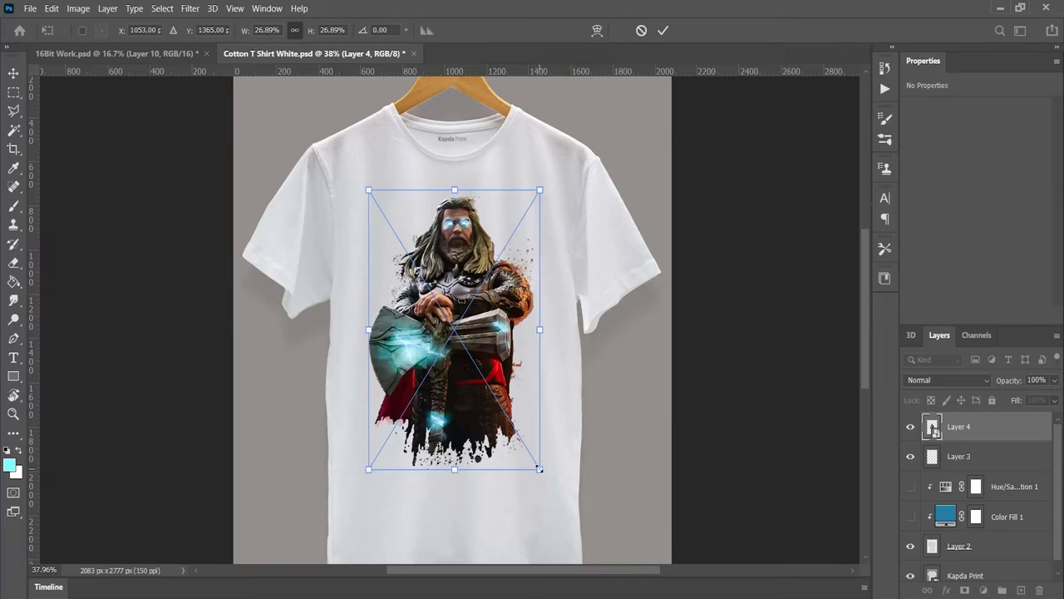
drag(539, 468, 533, 453)
drag(444, 322, 441, 316)
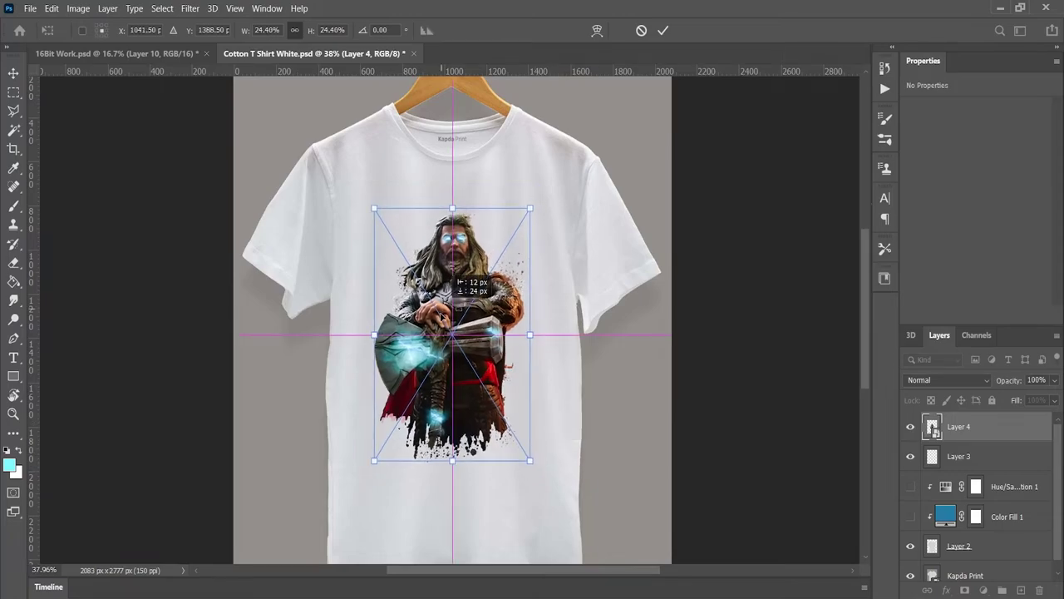
scroll(466, 250, up, 2)
scroll(478, 187, down, 3)
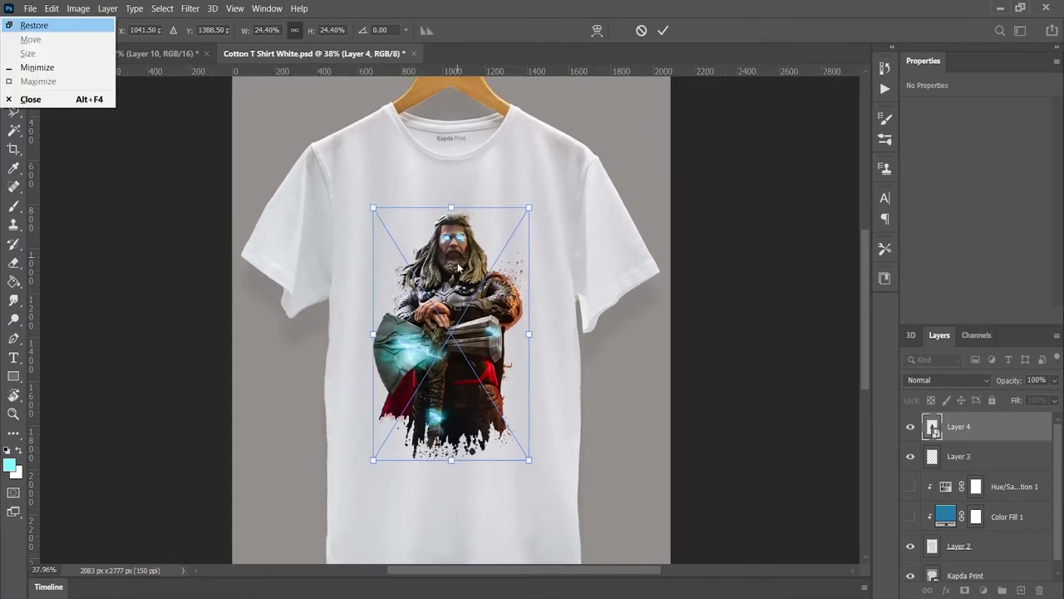
scroll(462, 275, up, 1)
key(Return)
scroll(463, 263, down, 1)
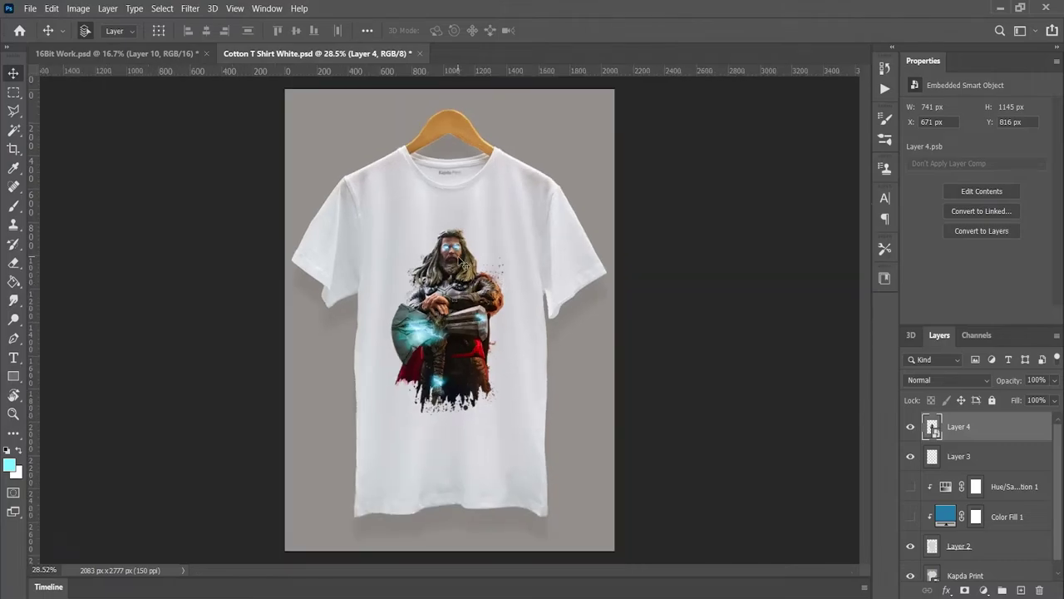
Apply a Displace filter at scale 10 to Layer 4 using the displacement map PSD.
click(190, 9)
click(395, 190)
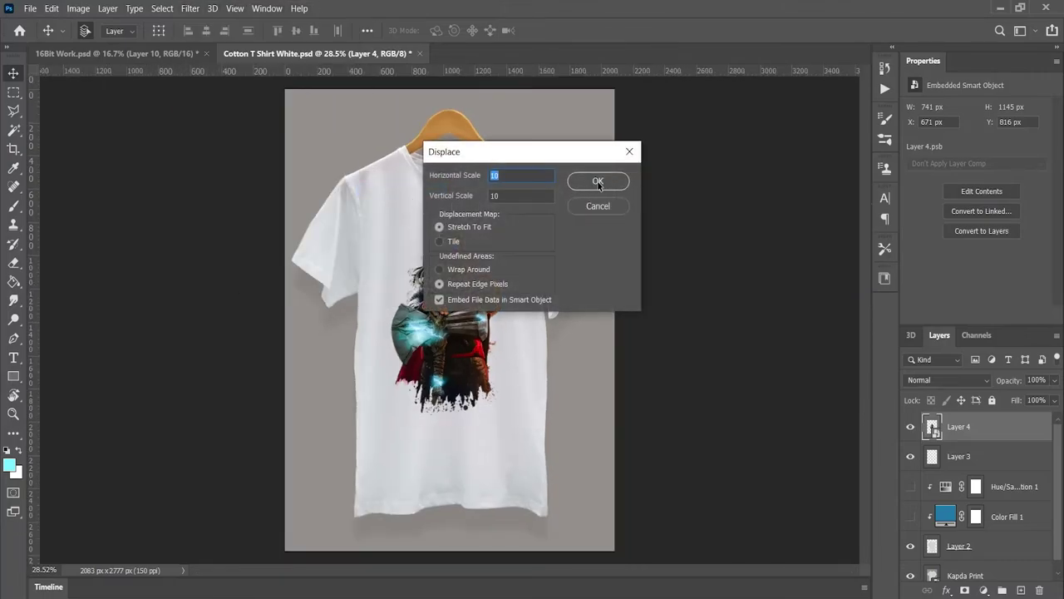
click(598, 182)
click(713, 339)
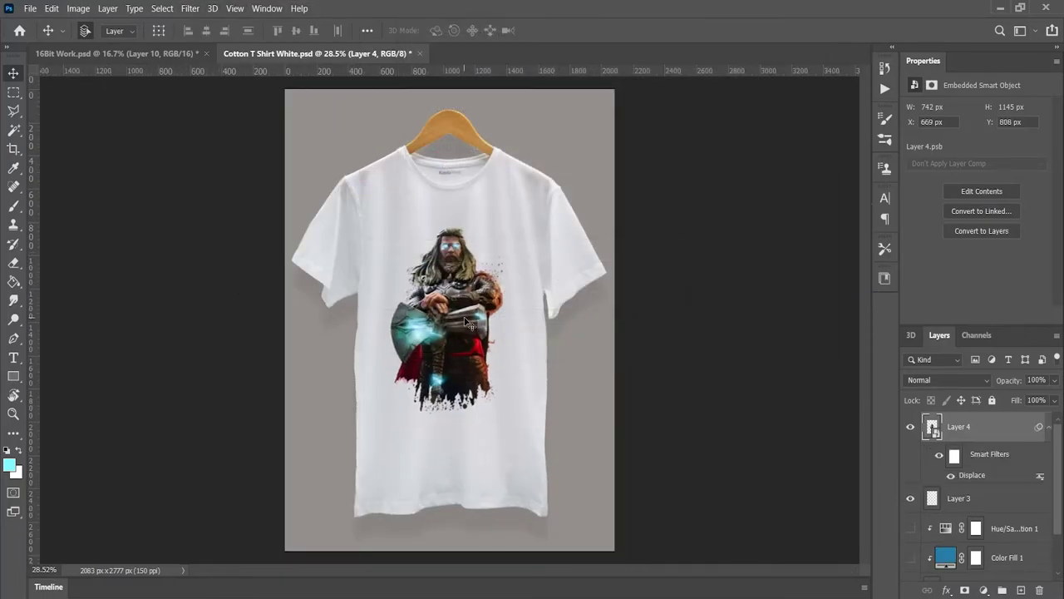
click(628, 299)
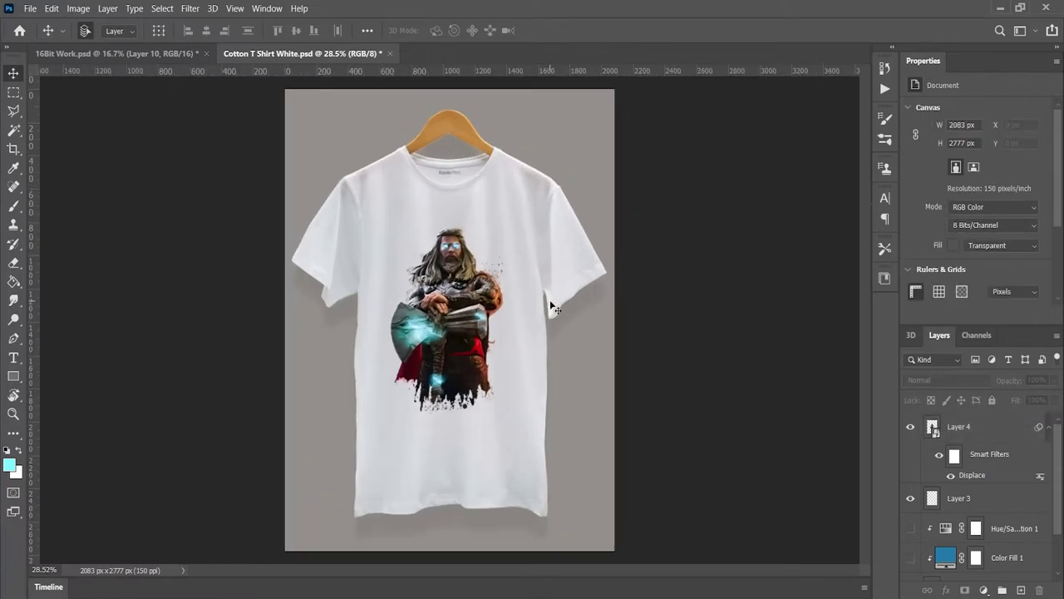